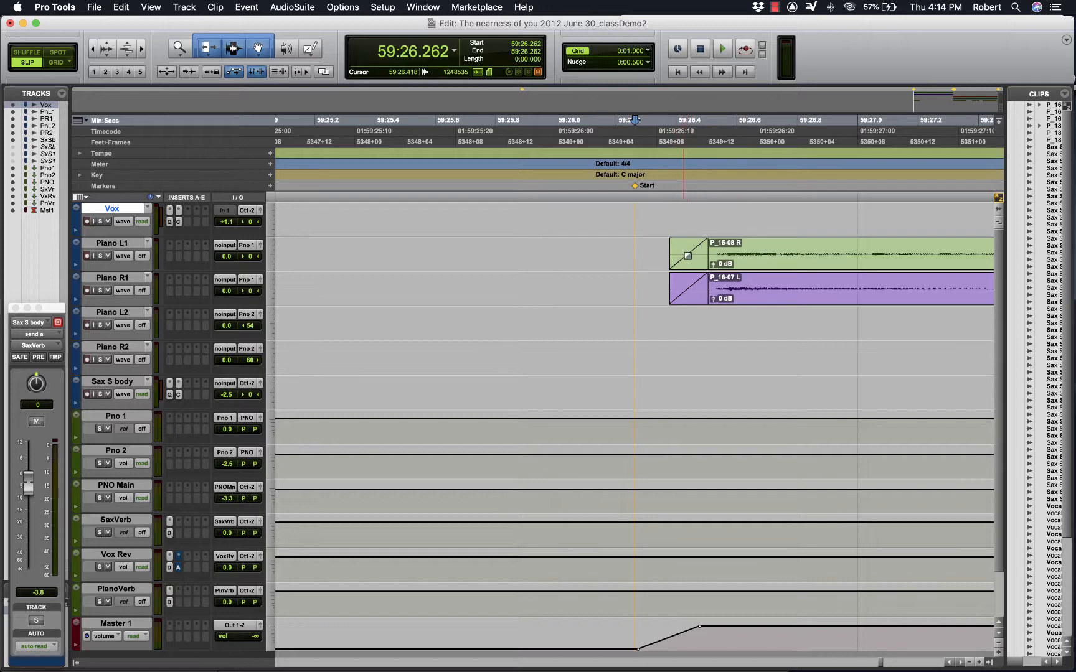
- Examine the piano clips' fade-ins near the Start marker, and survey the arrangement from Start to End
key("r")
key("r")
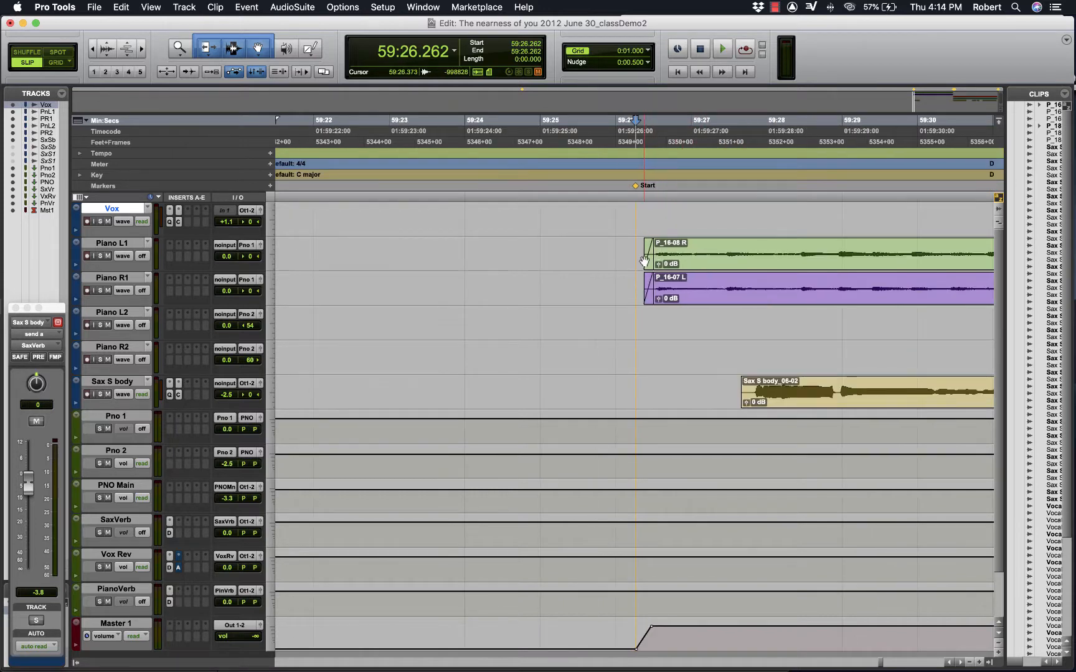
key("t")
key("r")
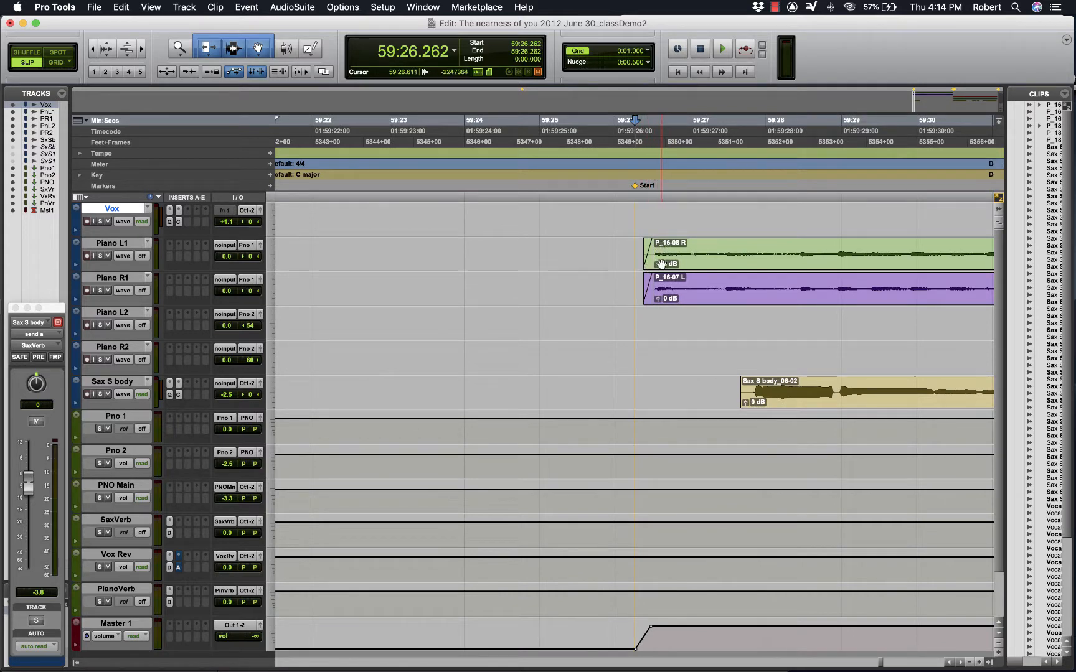
key("t")
key("t")
key("t")
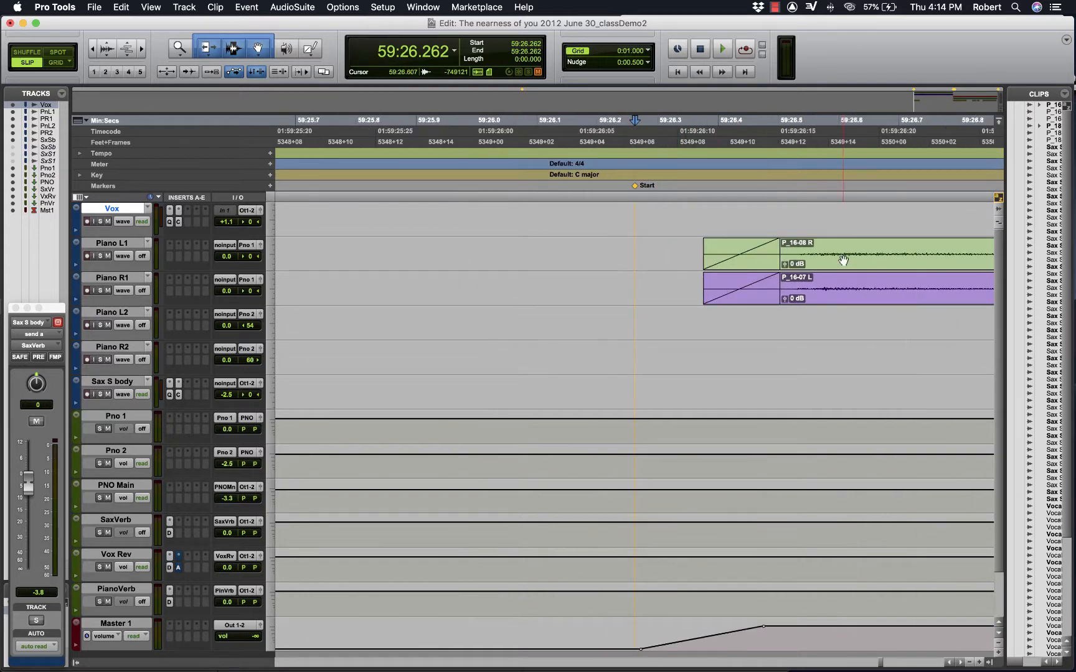
key("r")
key("r")
key("r")
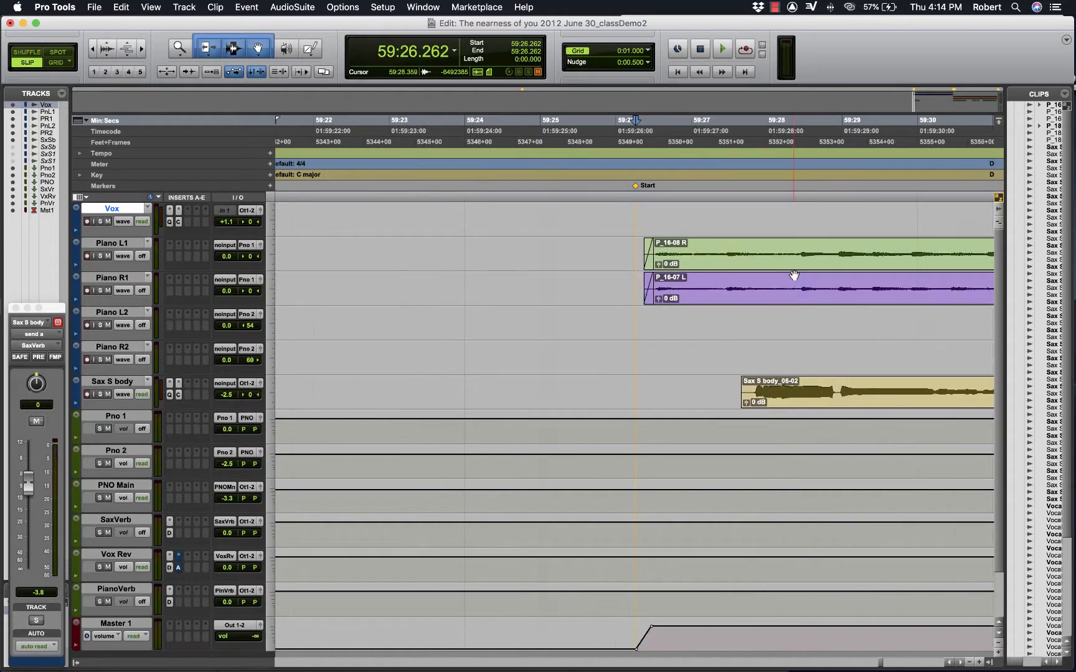
key("r")
key("r")
key("r")
key("r")
key("r")
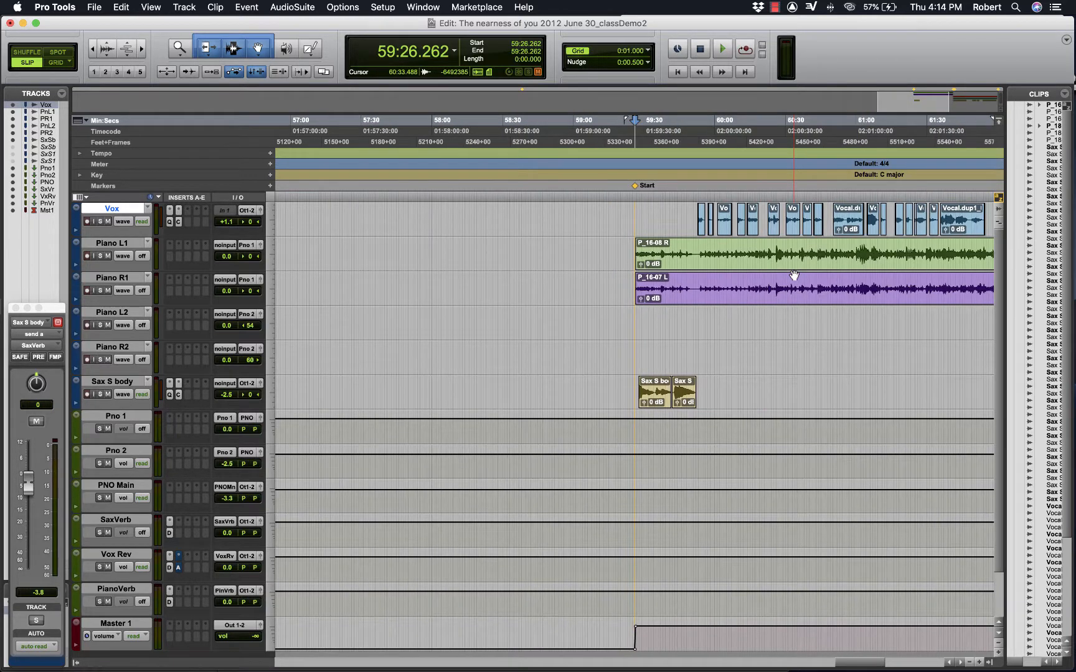
key("r")
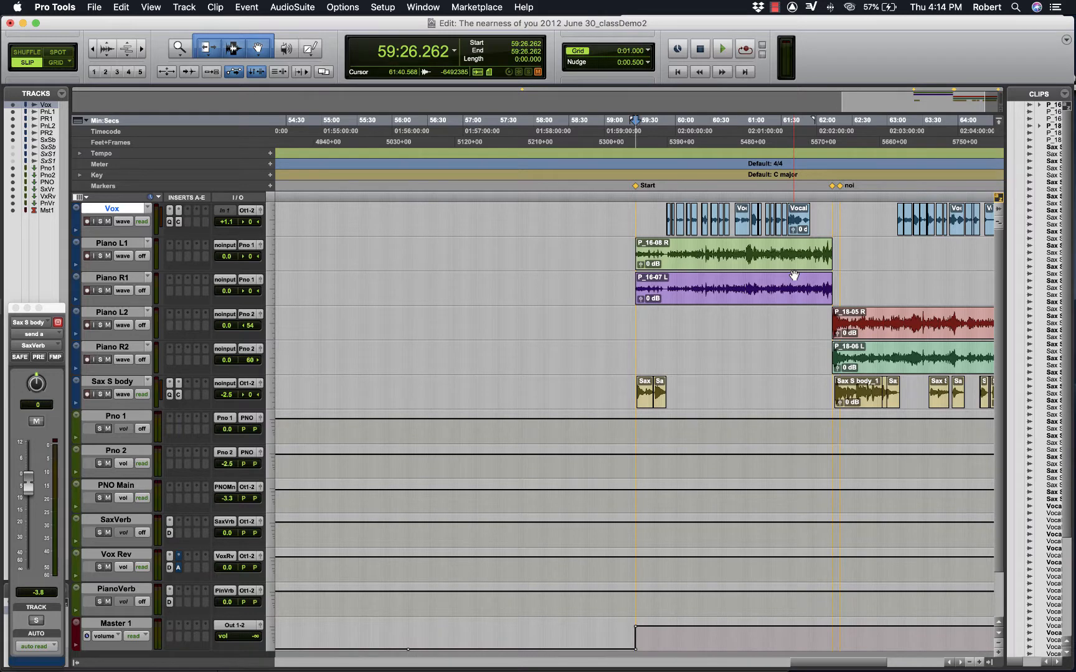
scroll(794, 275, "right", 5)
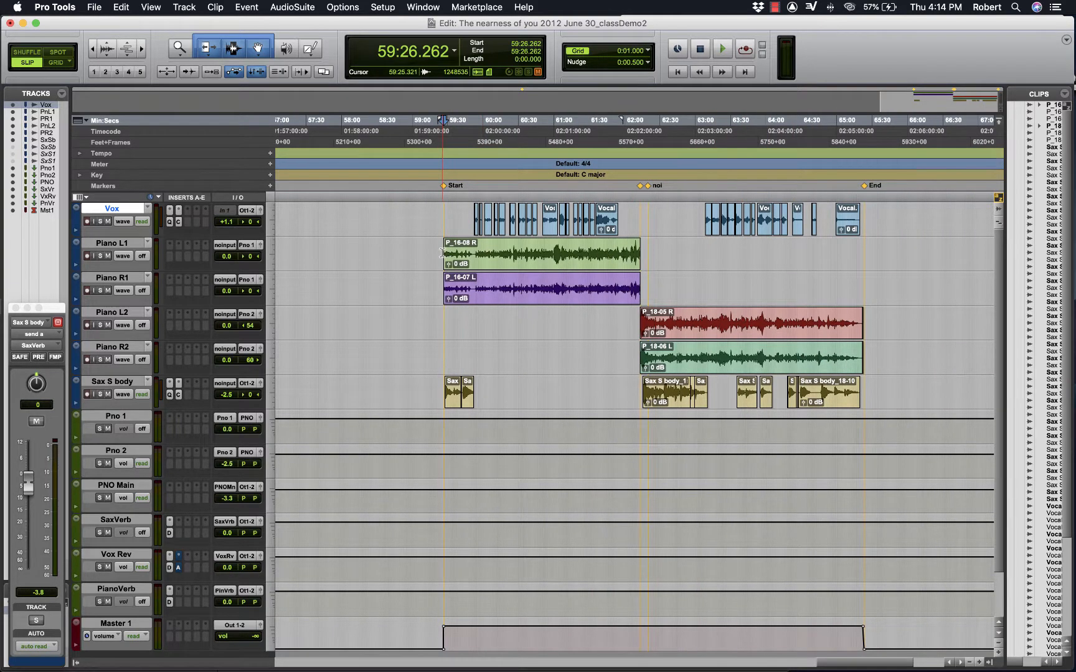
- Inspect the Piano L1 and R1 fade-ins up close against the Master 1 volume ramp at the Start marker
key("r")
key("t")
key("t")
key("t")
key("t")
key("t")
key("t")
key("t")
key("t")
key("t")
key("t")
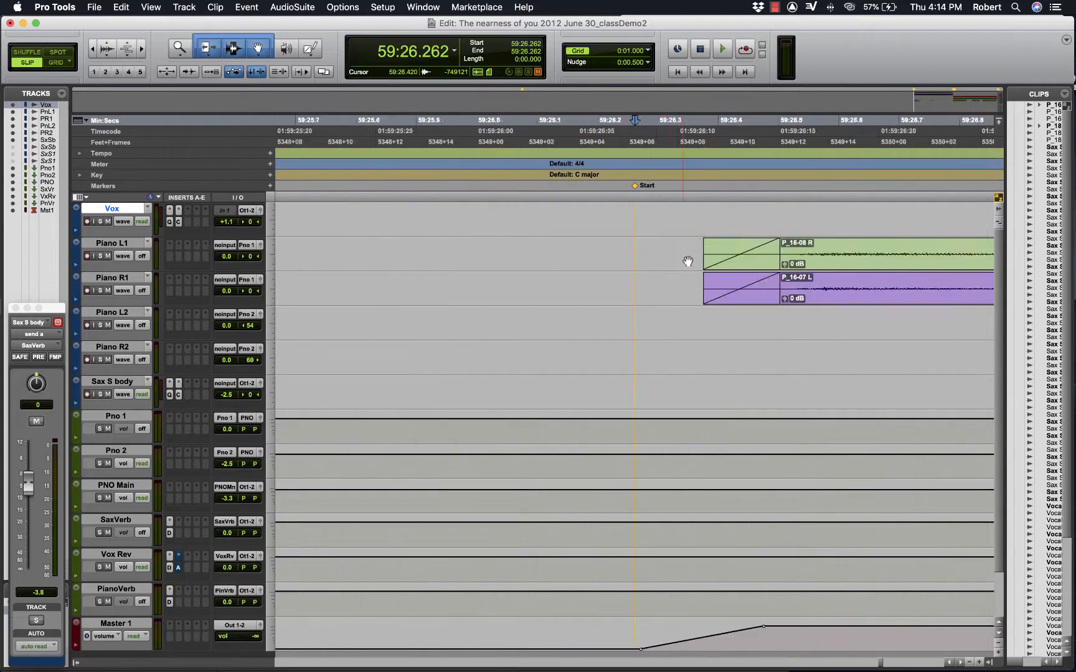
key("t")
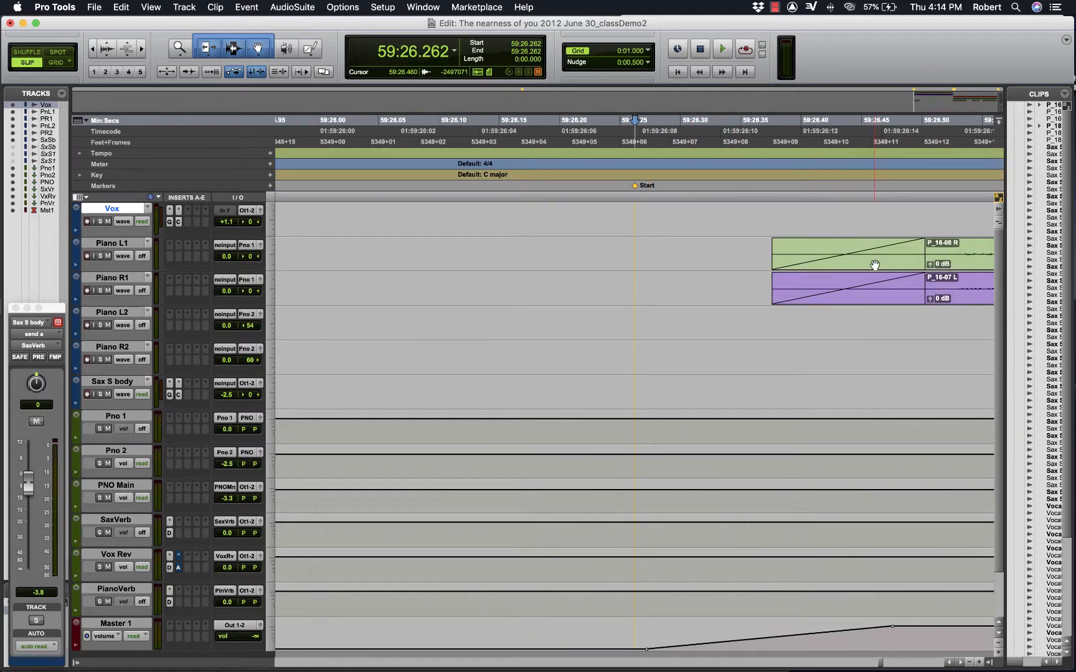
key("r")
key("r")
key("r")
key("r")
key("r")
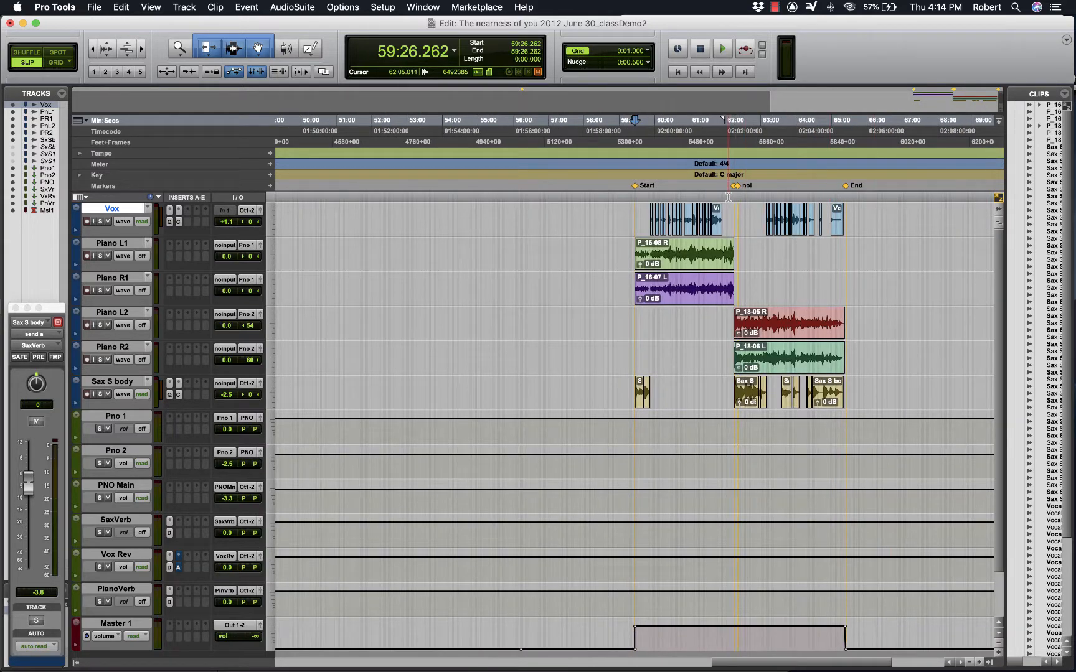
- Examine the transition around 62:13 where the Piano L1/R1 clips fade out and the Piano L2/R2 clips fade in
left_click(729, 198)
key("t")
key("t")
key("t")
key("t")
key("t")
key("t")
key("t")
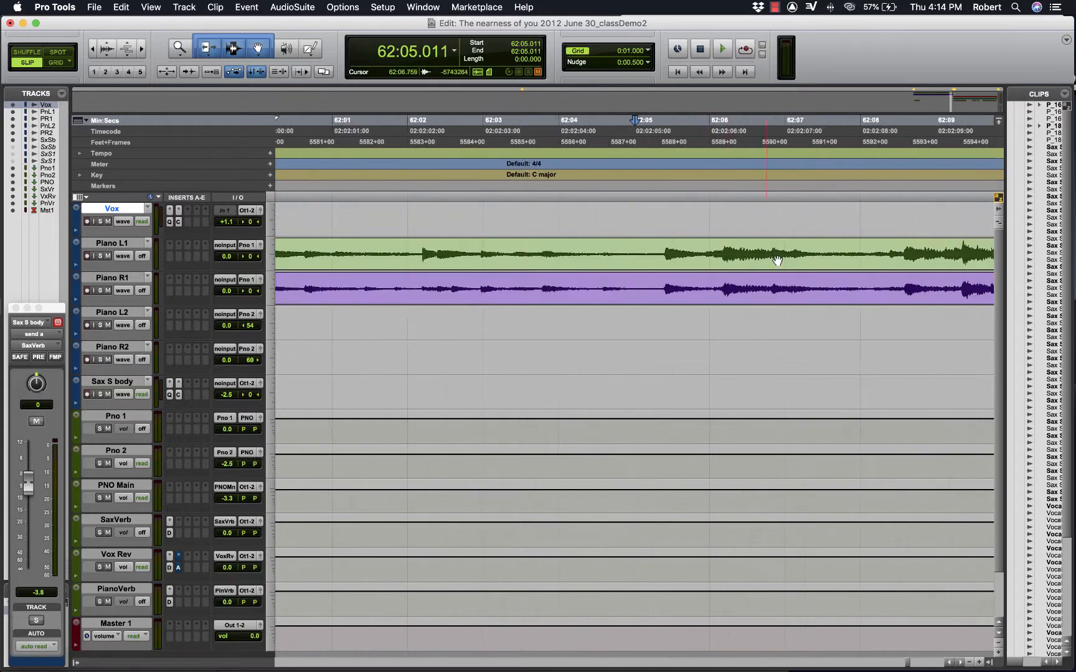
scroll(778, 260, "right", 10)
key("t")
key("t")
key("t")
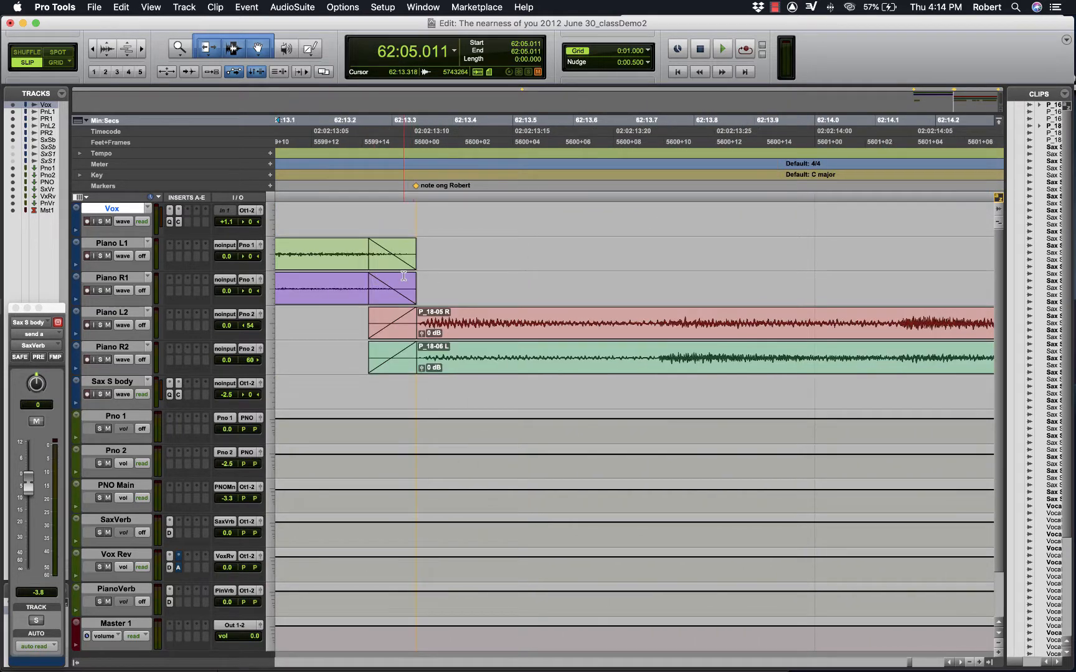
key("r")
key("r")
key("r")
key("r")
key("r")
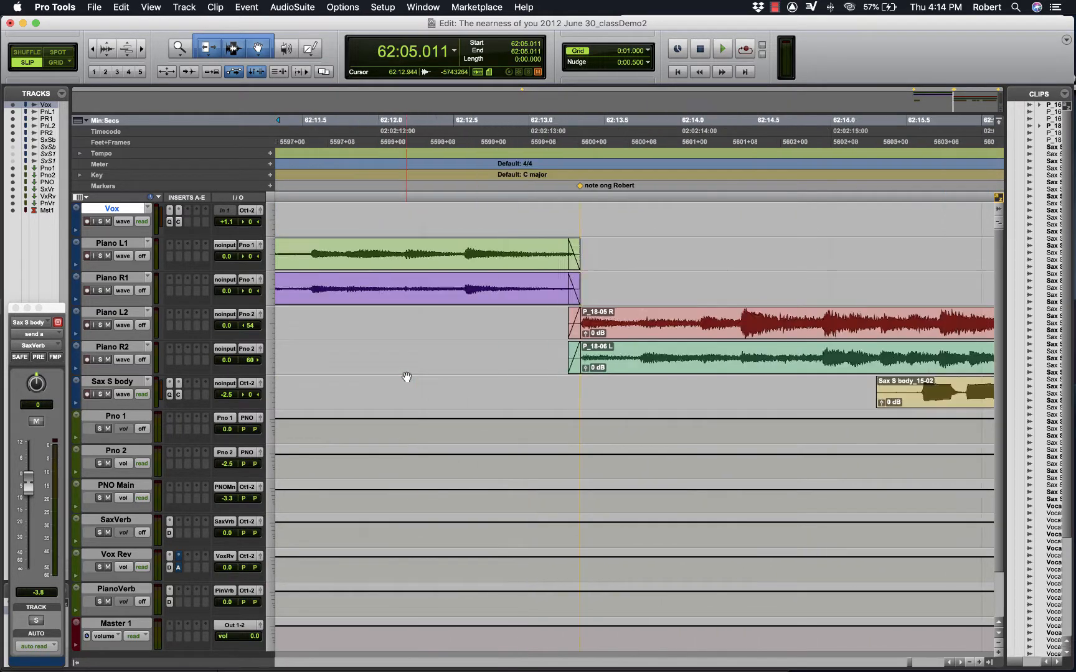
key("r")
key("r")
key("r")
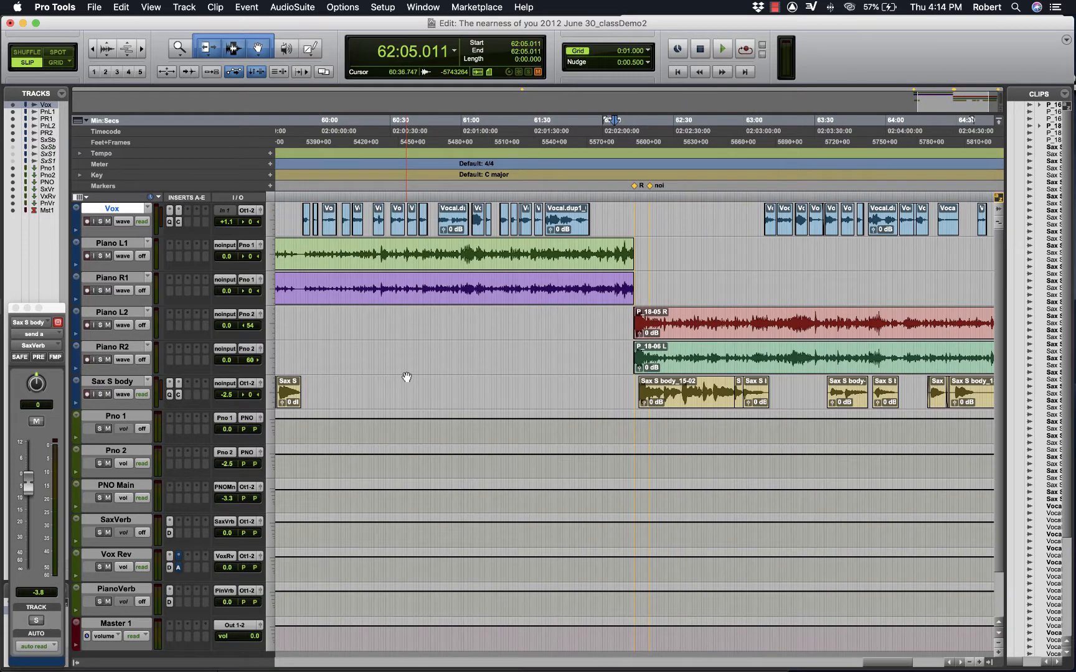
- Play the soloed Sax S body track from 59:27.222 and separate its first clip at 59:34.826
key("t")
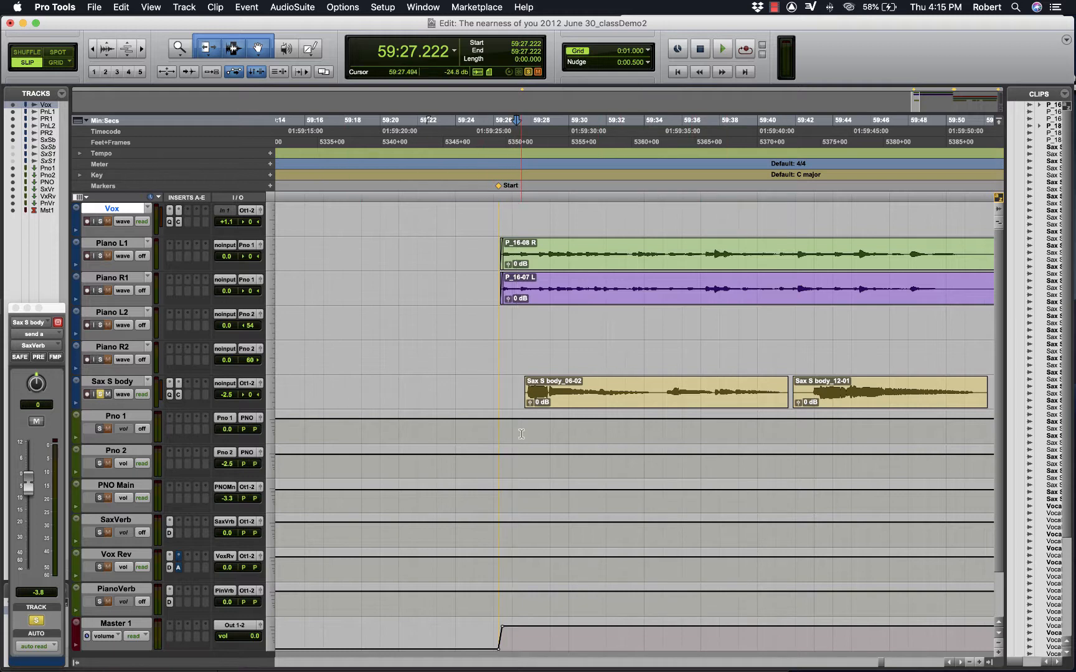
key("space")
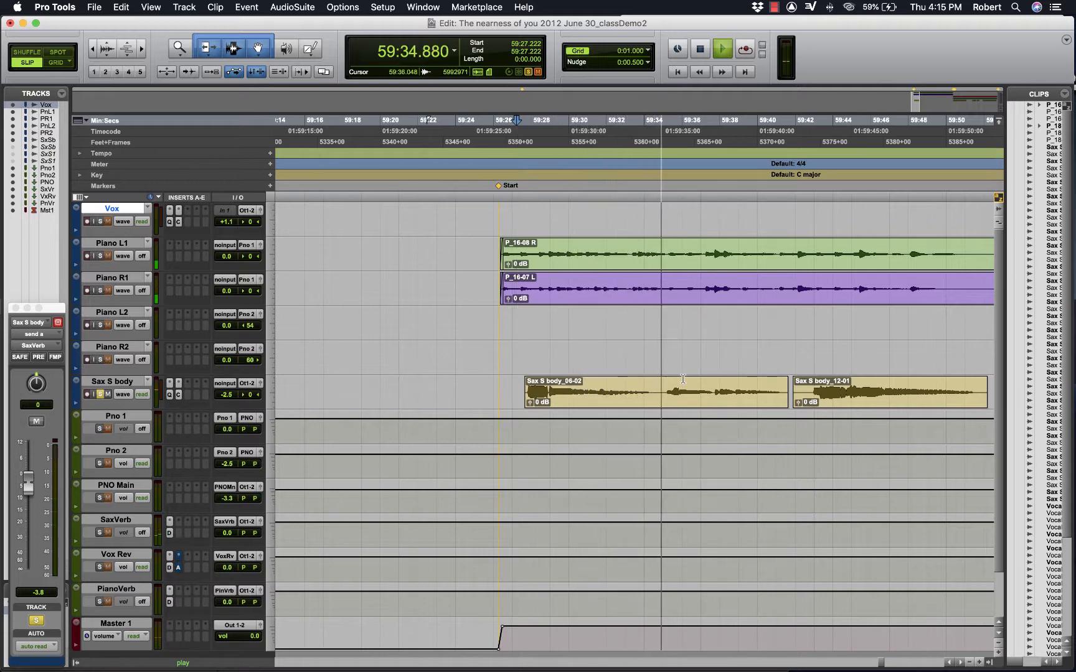
key("space")
left_click(660, 391)
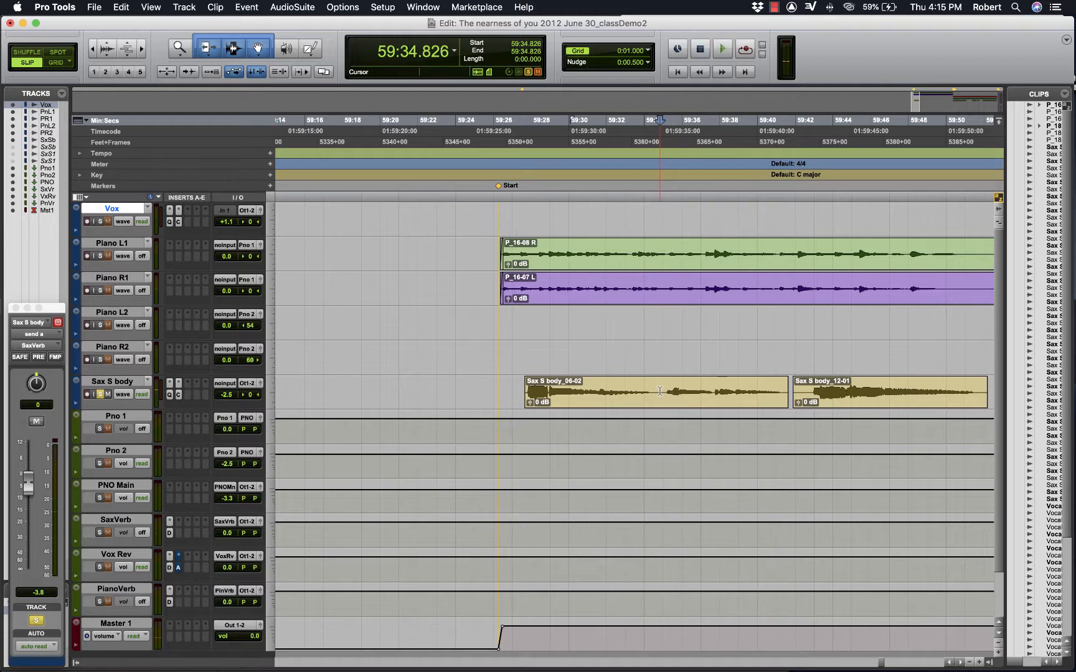
key("super+e")
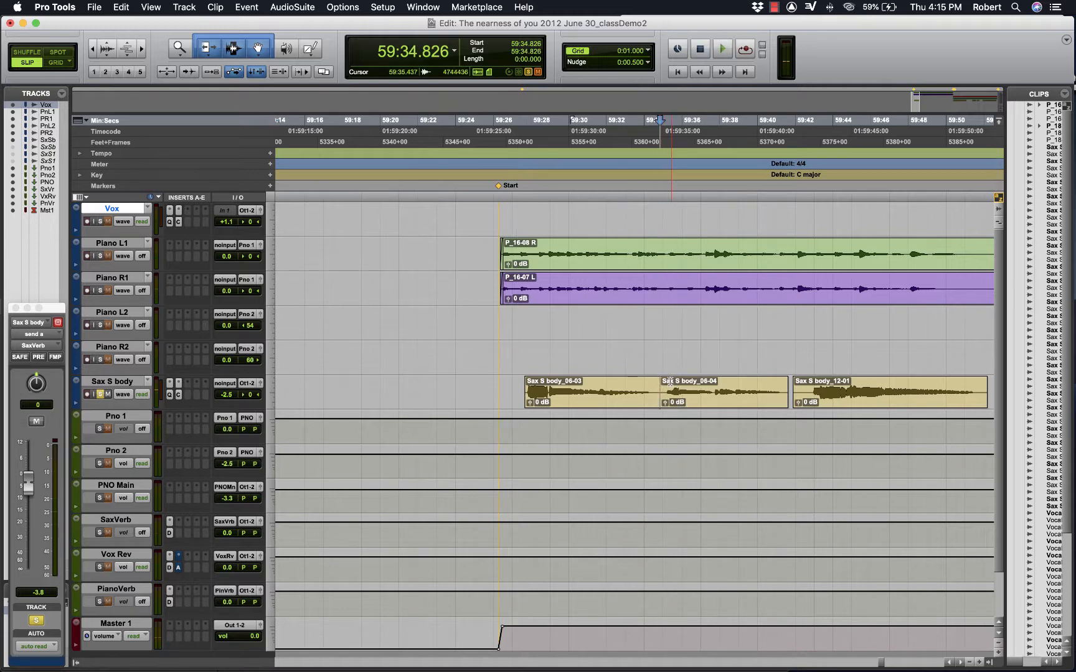
- Open a gap at the sax split by trimming the first clip's end to 59:34.690 and the second clip's start to 59:35.072
left_click_drag(663, 391, 666, 391)
left_click(655, 391)
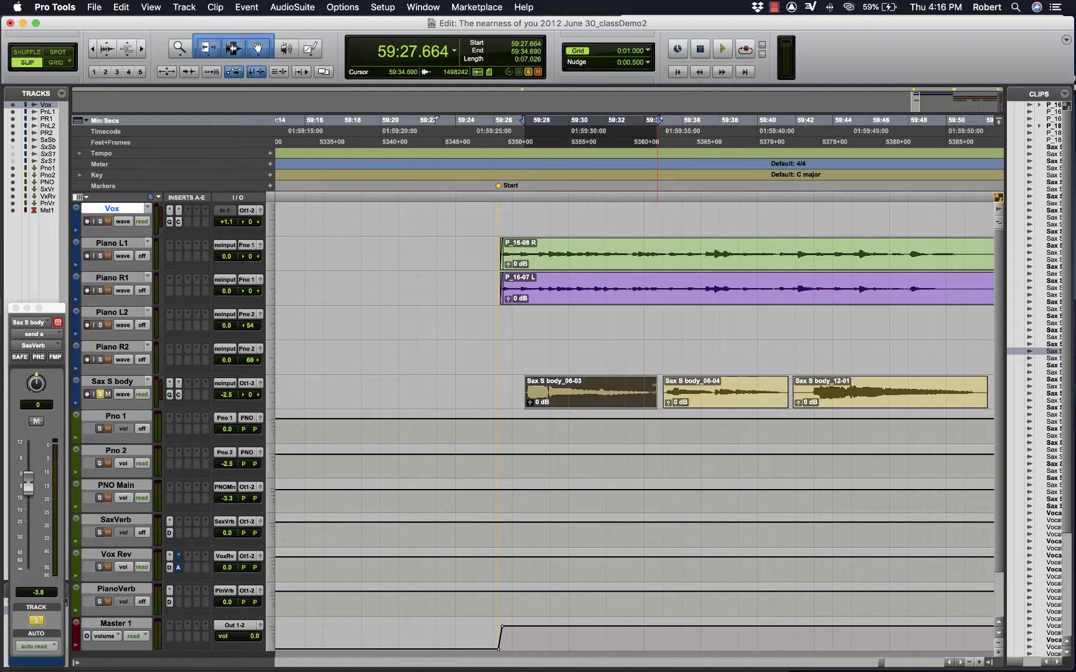
key("t")
key("t")
scroll(656, 391, "right", 5)
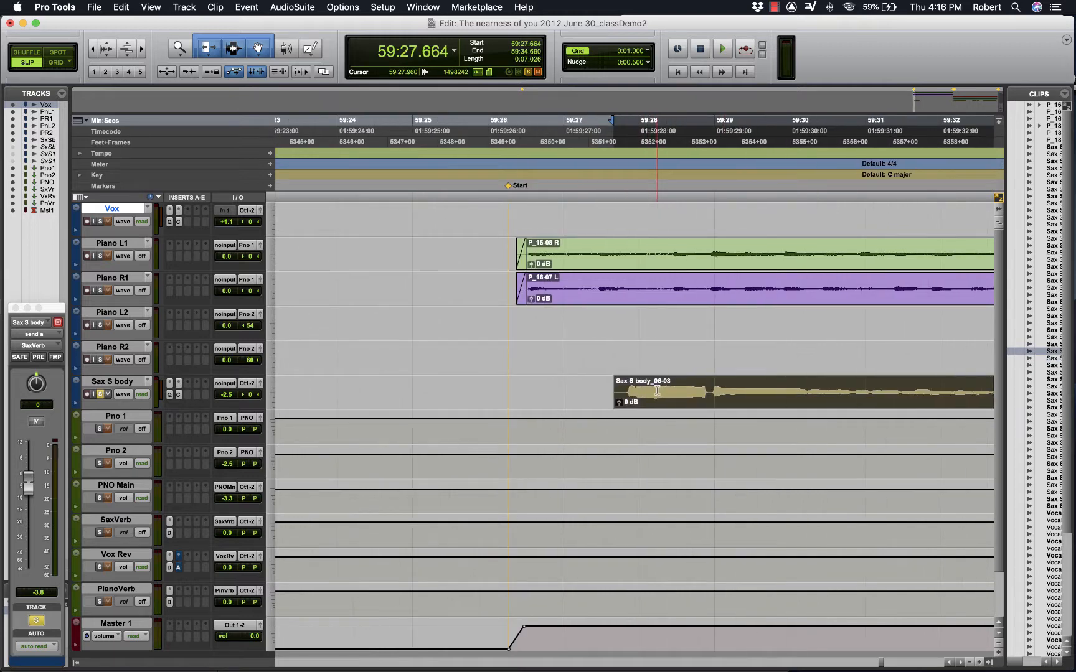
scroll(657, 390, "down", 1)
scroll(657, 391, "up", 1)
scroll(657, 390, "right", 6)
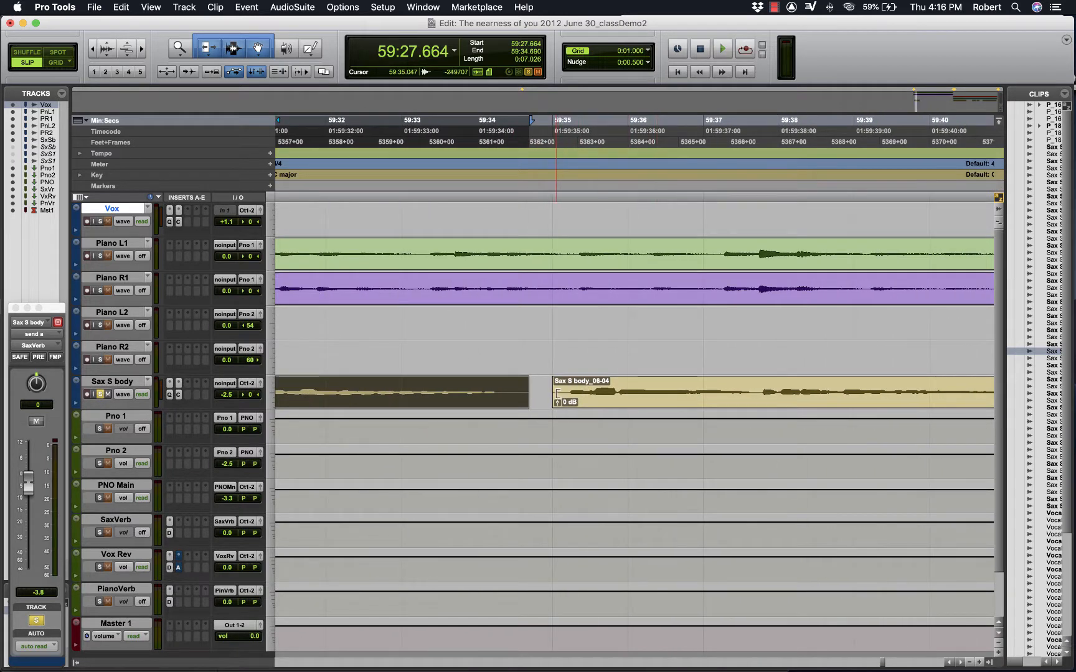
left_click_drag(556, 393, 564, 384)
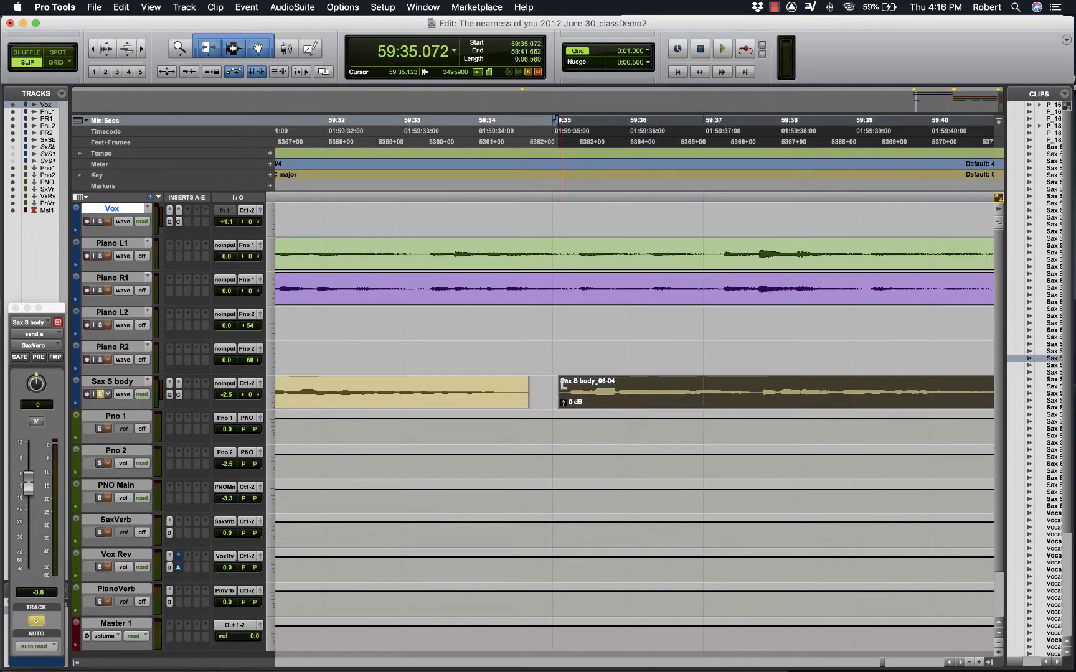
- Add a 0.059 s fade-in to Sax S body_06-04 and a 0.101 s fade-out to Sax S body_06-03
left_click(562, 384)
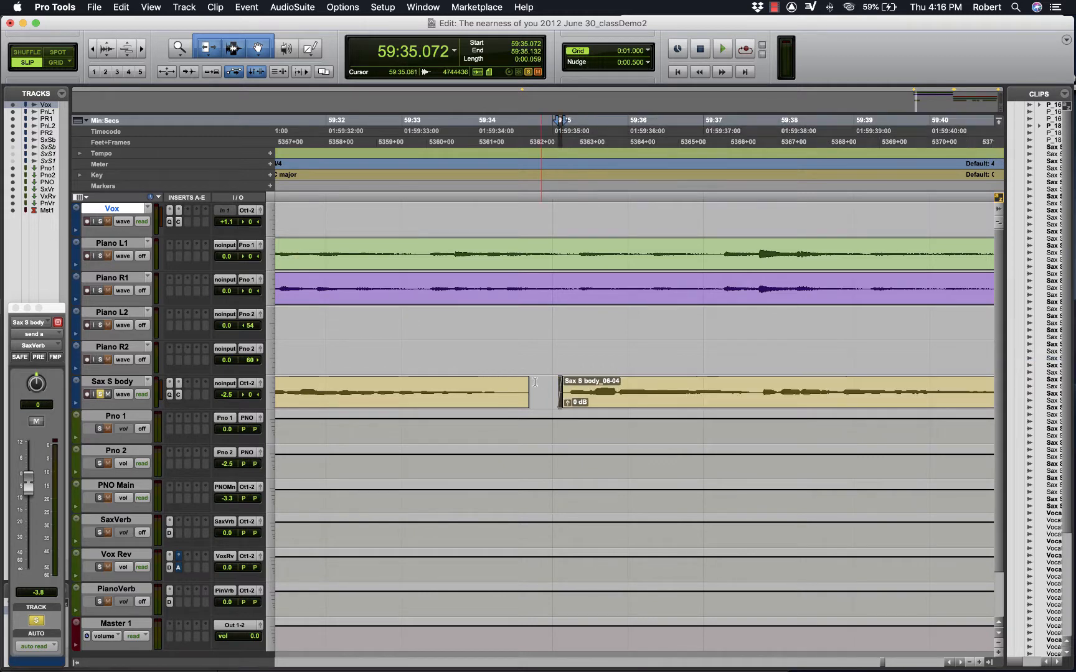
left_click_drag(524, 384, 521, 384)
key("r")
key("r")
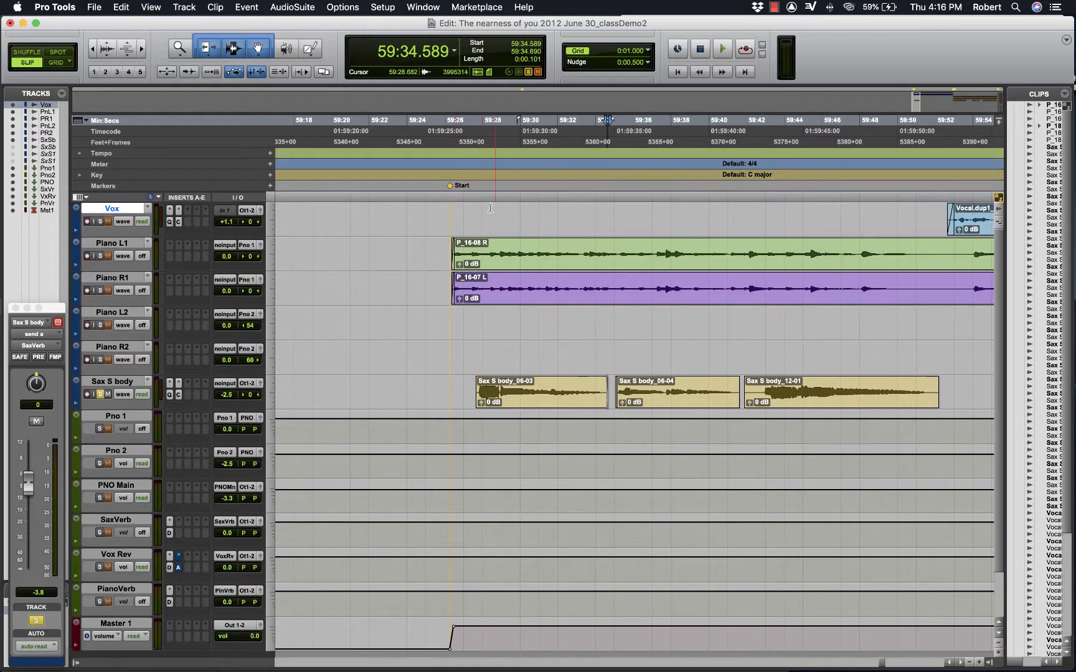
- Play back the edited sax clips from 59:27.595
left_click(475, 172)
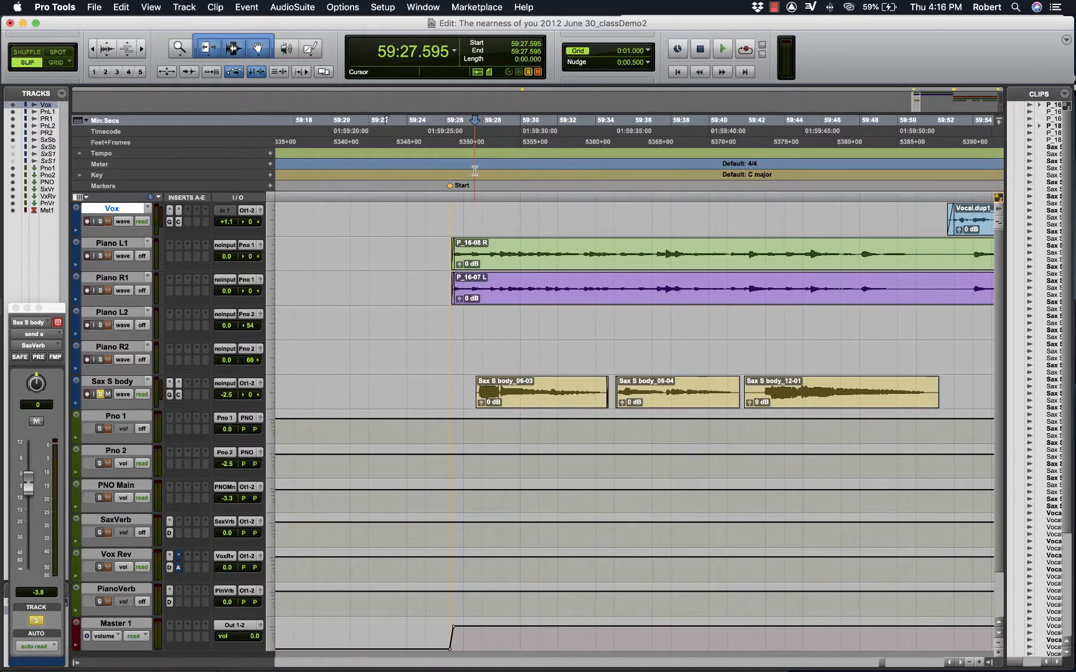
key("space")
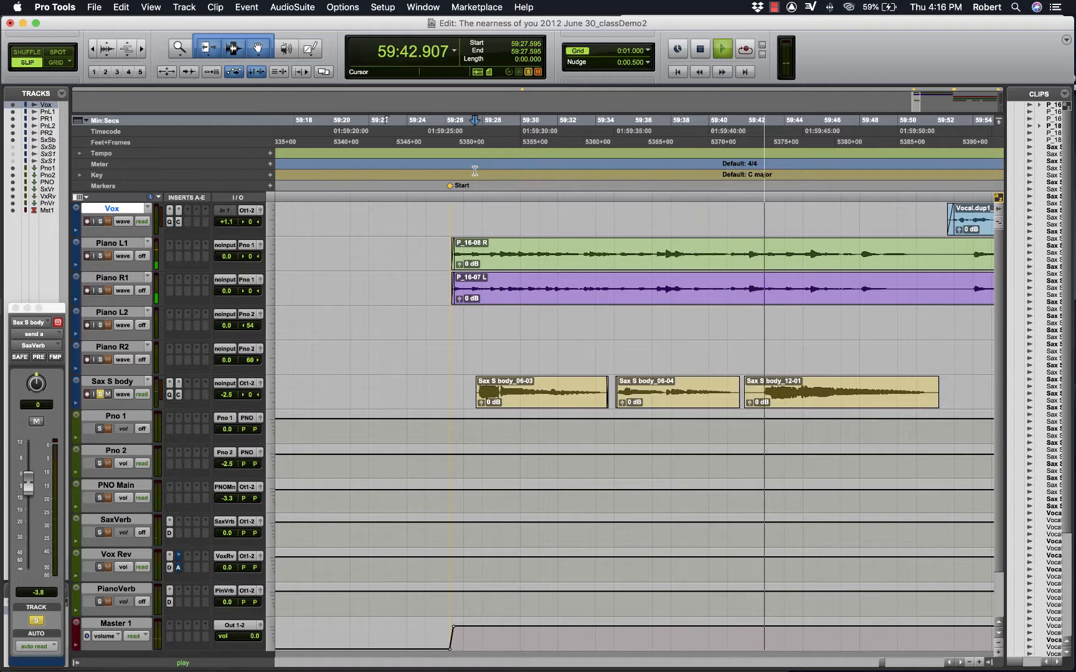
key("space")
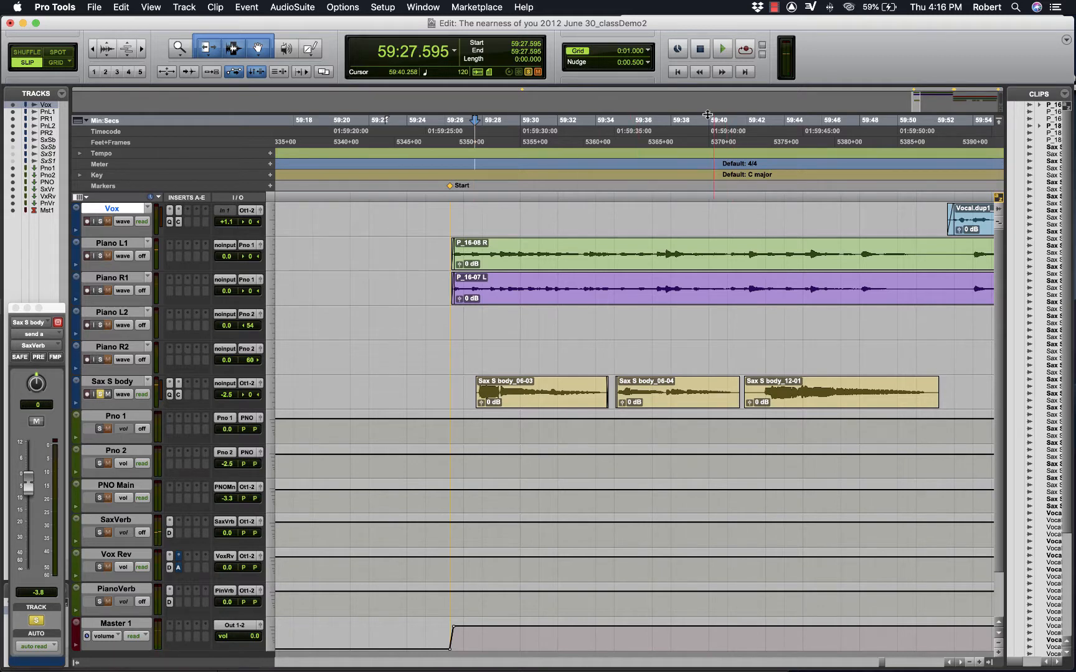
- Add a fade-out at the end of Sax S body_06-04 and a 0.092 s fade-in at the start of Sax S body_12-01
left_click(708, 140)
key("t")
key("t")
key("t")
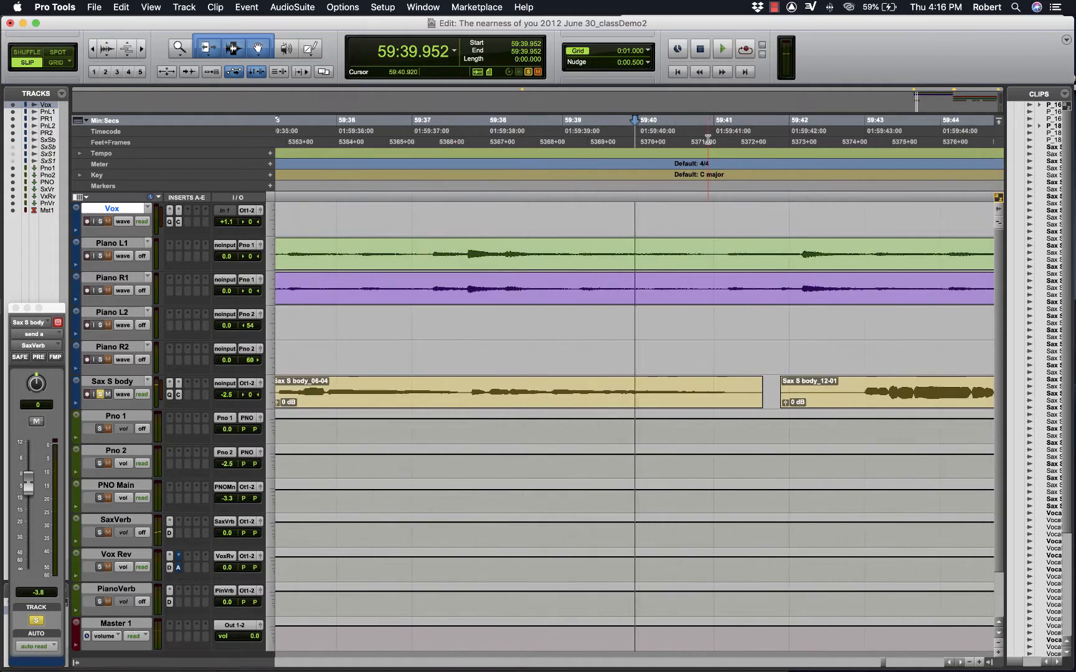
mouse_move(889, 385)
left_mouse_down()
mouse_move(874, 384)
mouse_move(941, 383)
left_mouse_up()
scroll(908, 344, "right", 5)
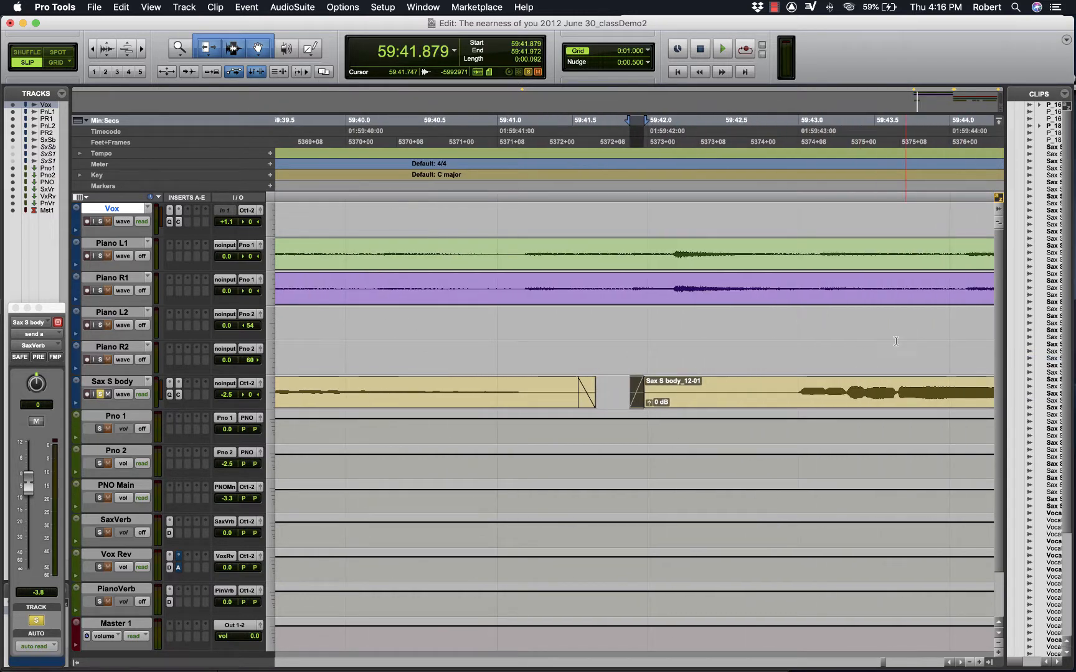
- Trim Sax S body_12-01 to start at 59:42.860 and adjust the faded end of Sax S body_06-04 to an earlier point
left_click_drag(636, 406, 786, 404)
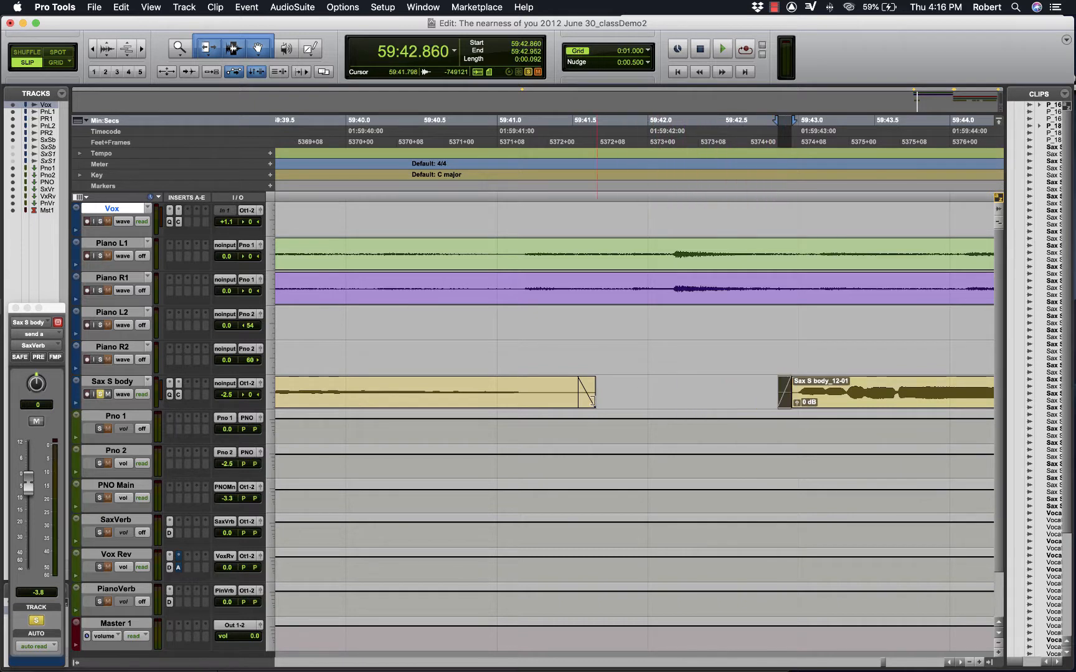
mouse_move(578, 402)
left_mouse_down()
mouse_move(588, 393)
mouse_move(539, 412)
left_mouse_up()
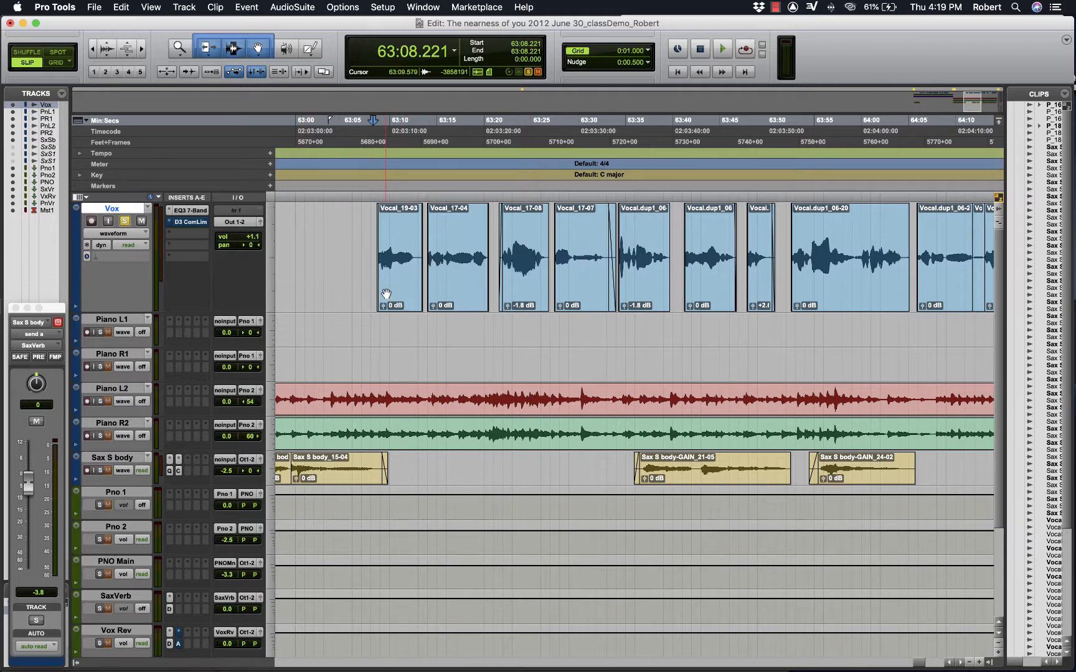
- Examine the fades and gaps of the Vox clips starting with Vocal_19-03 near 63:08.9, and survey the surrounding arrangement
left_click(379, 170)
key("super+bracketright")
key("super+bracketright")
key("super+bracketright")
key("super+bracketright")
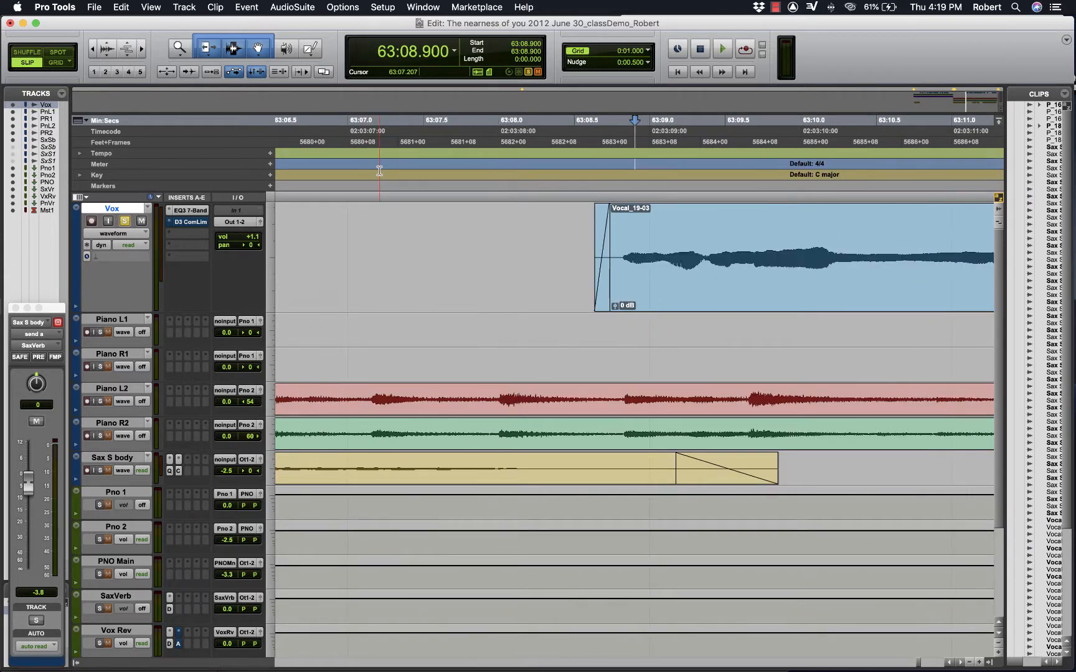
key("super+bracketright")
key("super+bracketright")
key("super+bracketright")
key("super+bracketright")
key("super+bracketleft")
key("super+bracketleft")
key("super+bracketleft")
key("super+bracketleft")
key("super+bracketleft")
key("super+bracketleft")
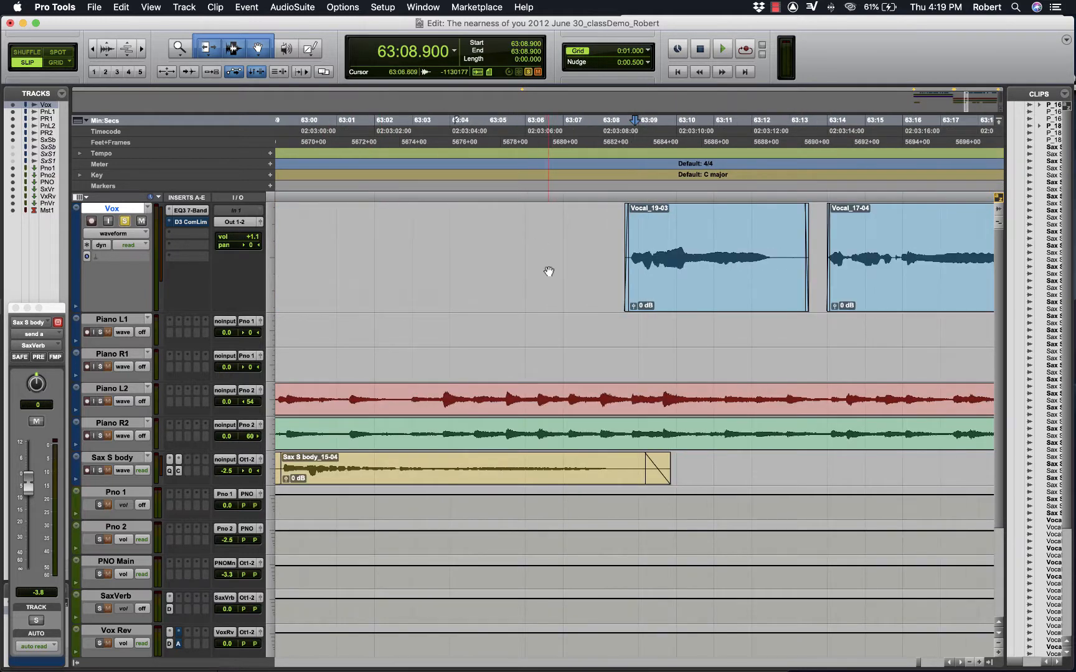
scroll(549, 271, "right", 10)
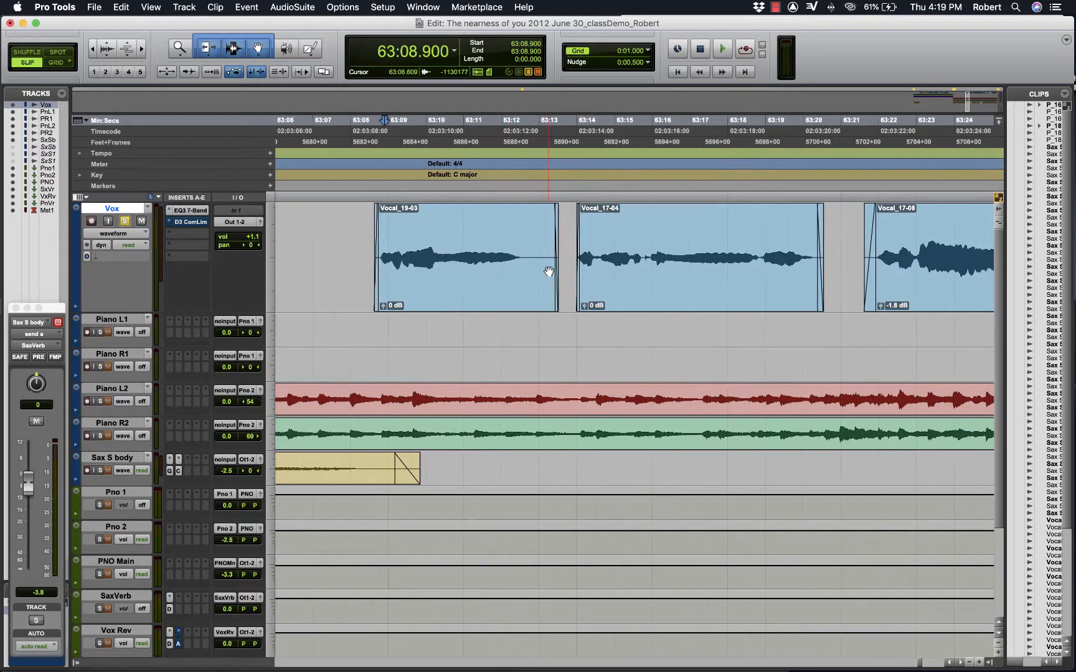
left_click(371, 154)
key("r")
key("r")
key("r")
key("r")
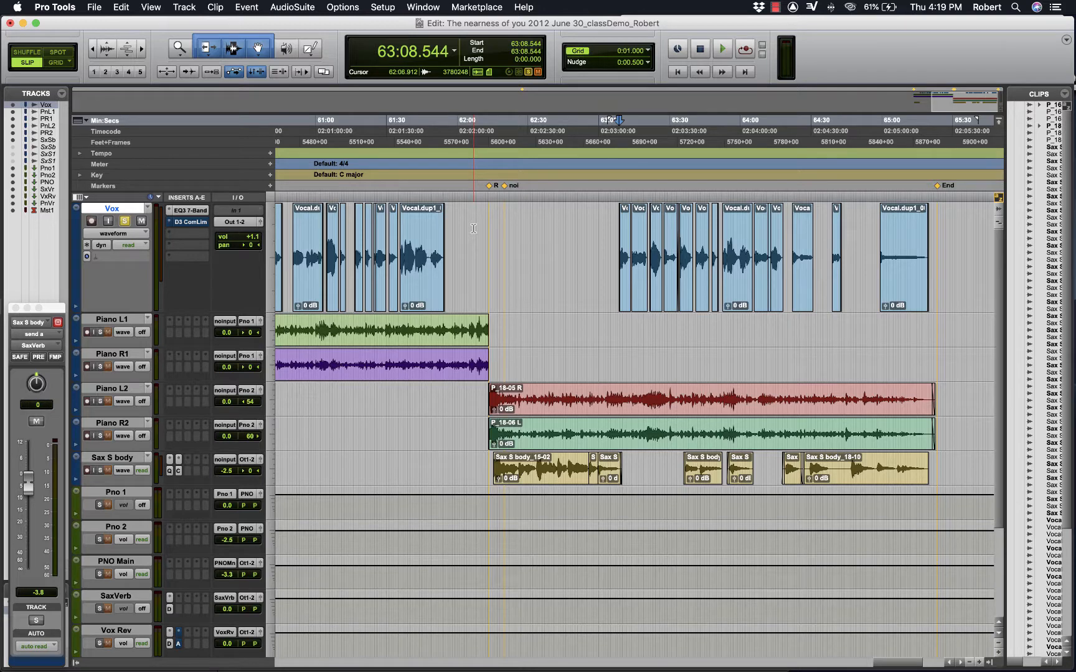
- Play back the soloed Vox track from 63:08.629, at the start of clip Vocal_19-03
scroll(473, 228, "right", 5)
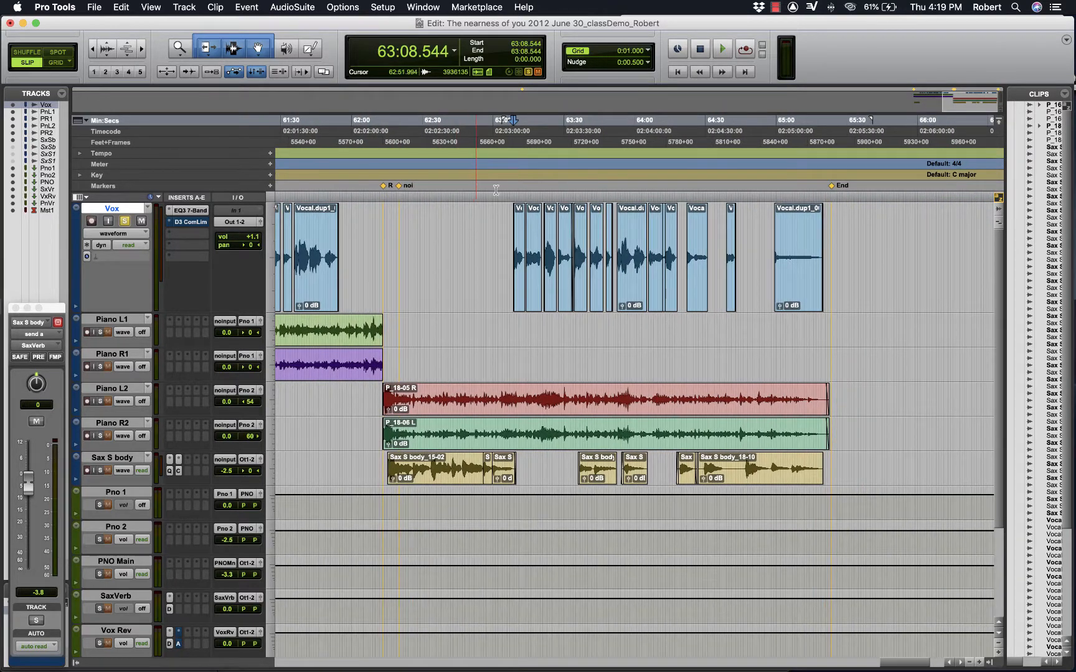
left_click(511, 167)
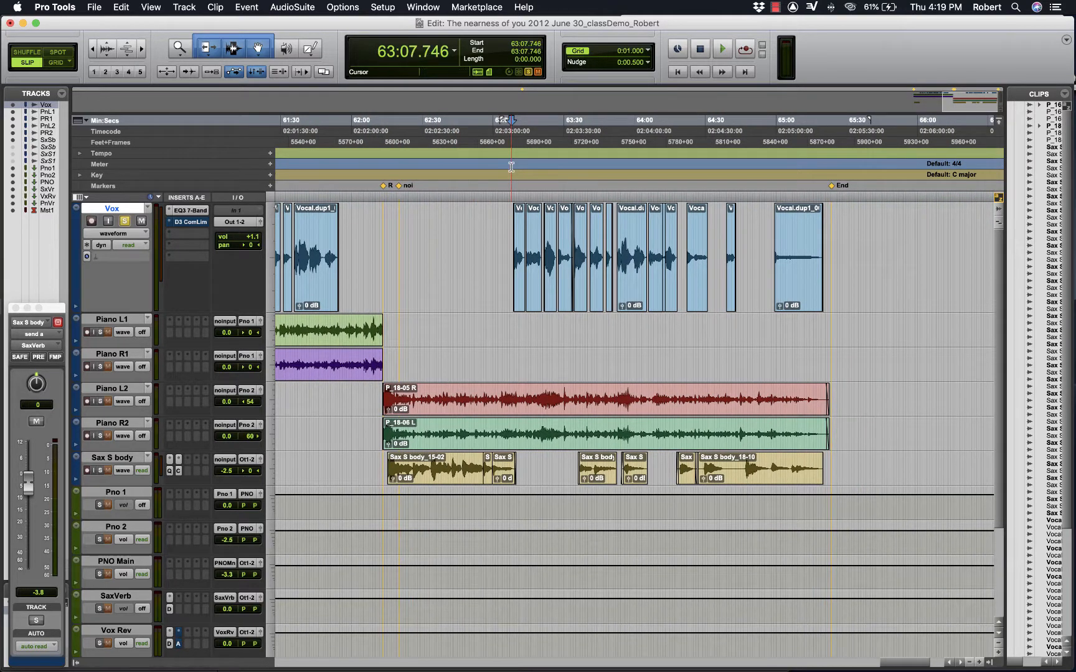
key("t")
key("t")
key("t")
scroll(621, 301, "right", 5)
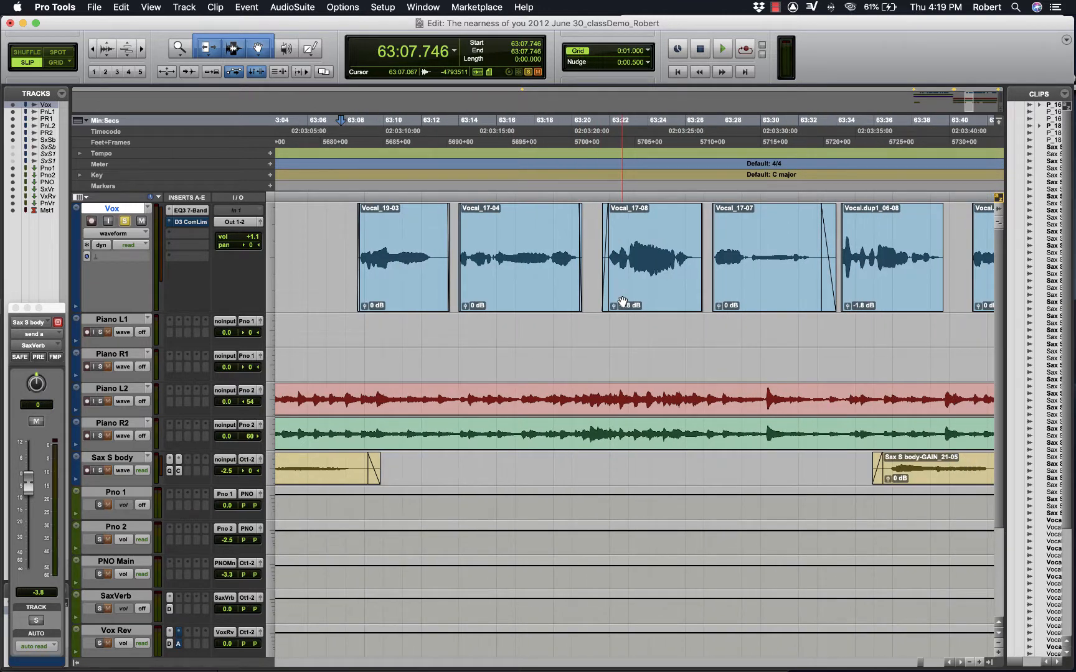
scroll(622, 302, "right", 2)
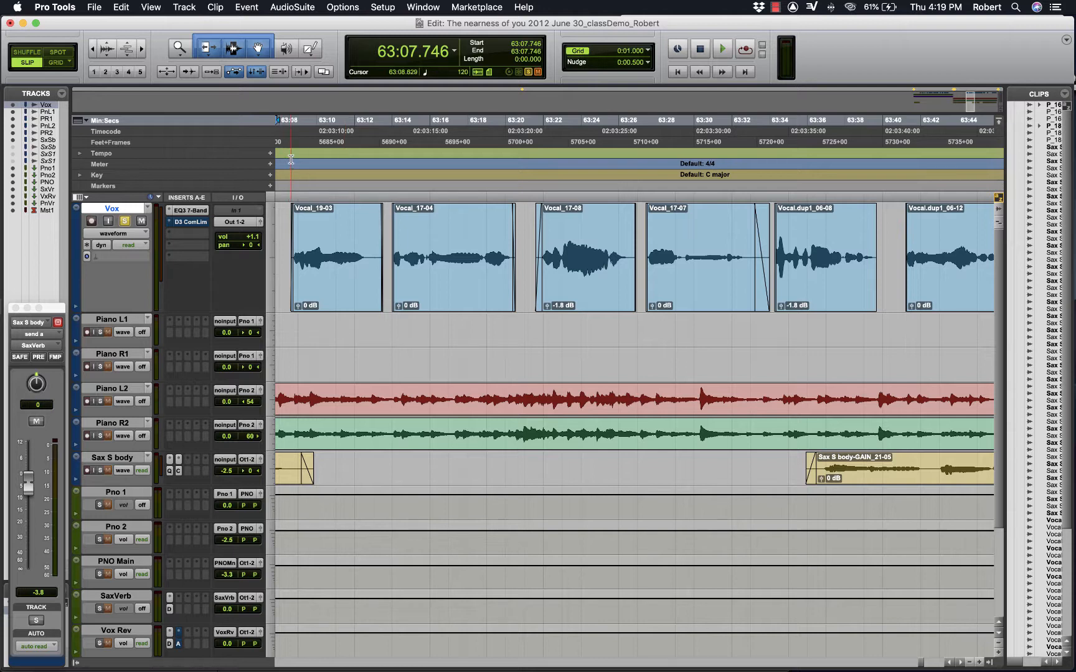
left_click(291, 160)
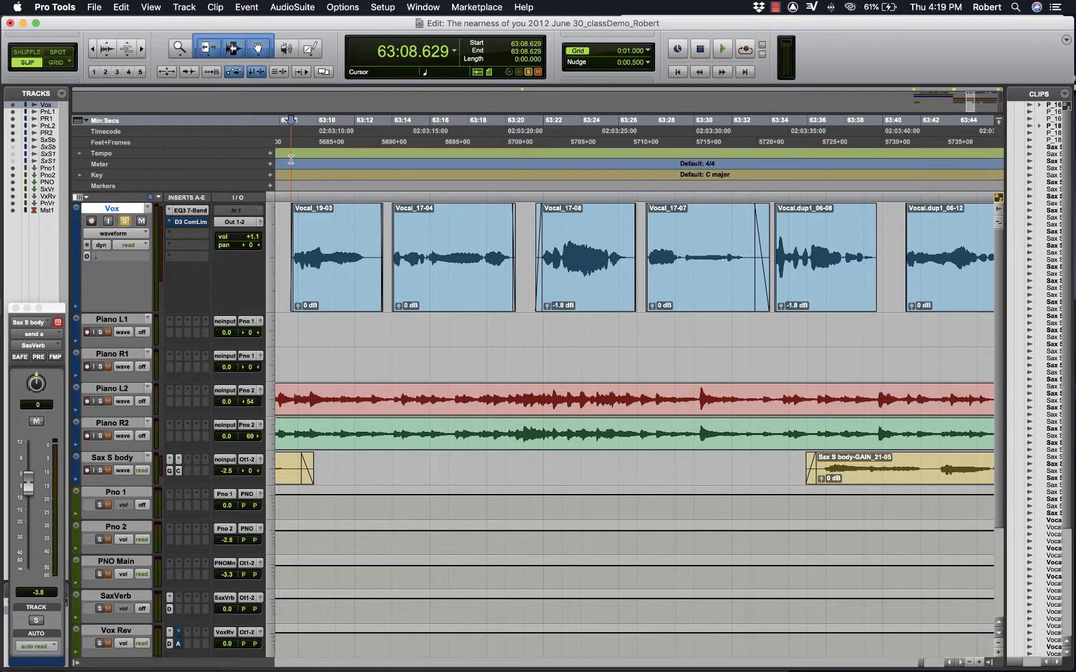
left_click(124, 221)
left_click(124, 221)
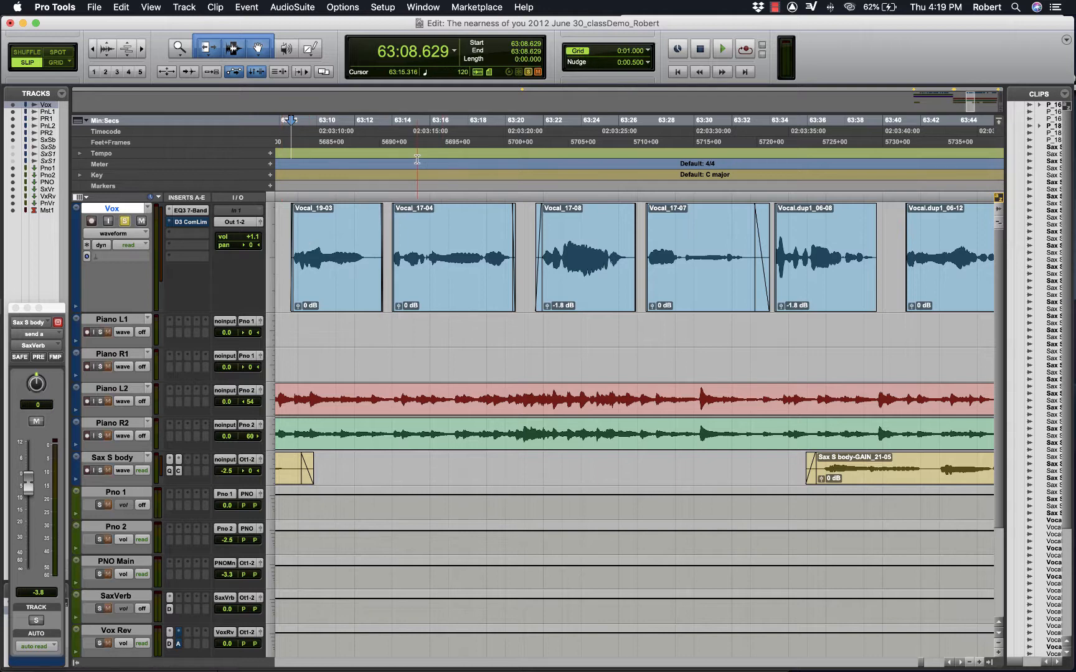
key("space")
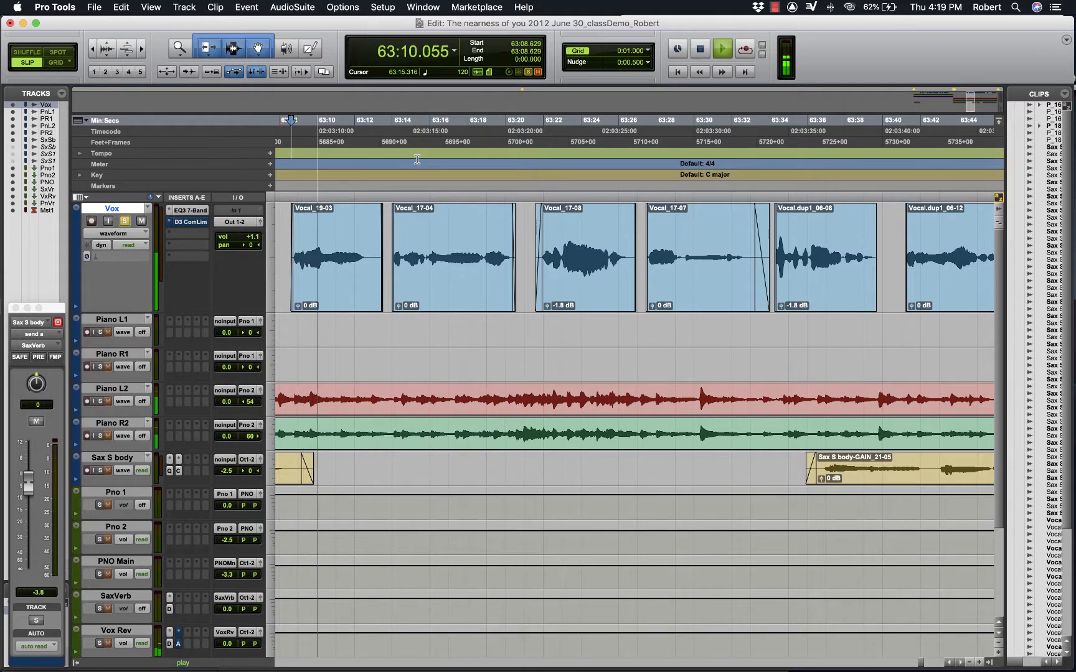
key("space")
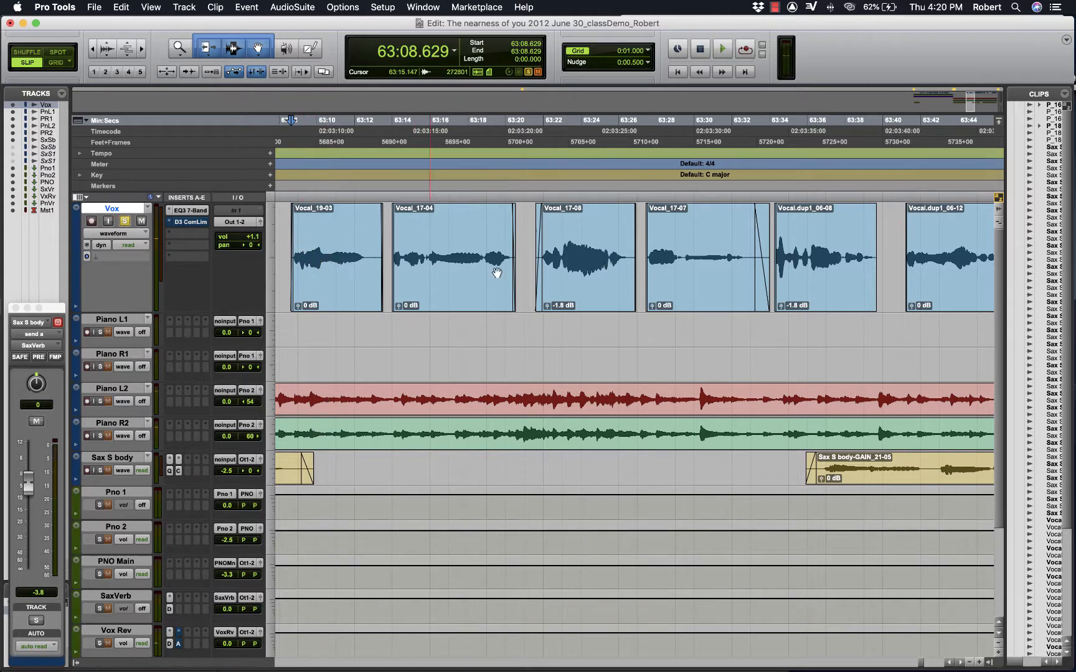
- Play back Vocal_17-08 from 63:21.393, try a clip gain adjustment on it and undo it
left_click(532, 173)
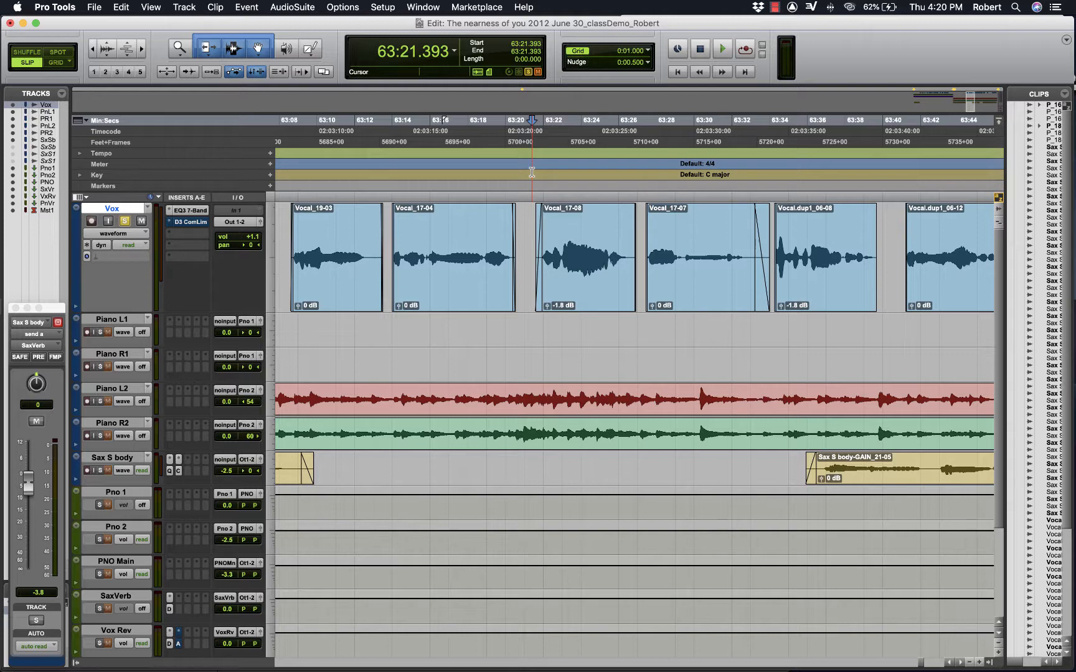
key("space")
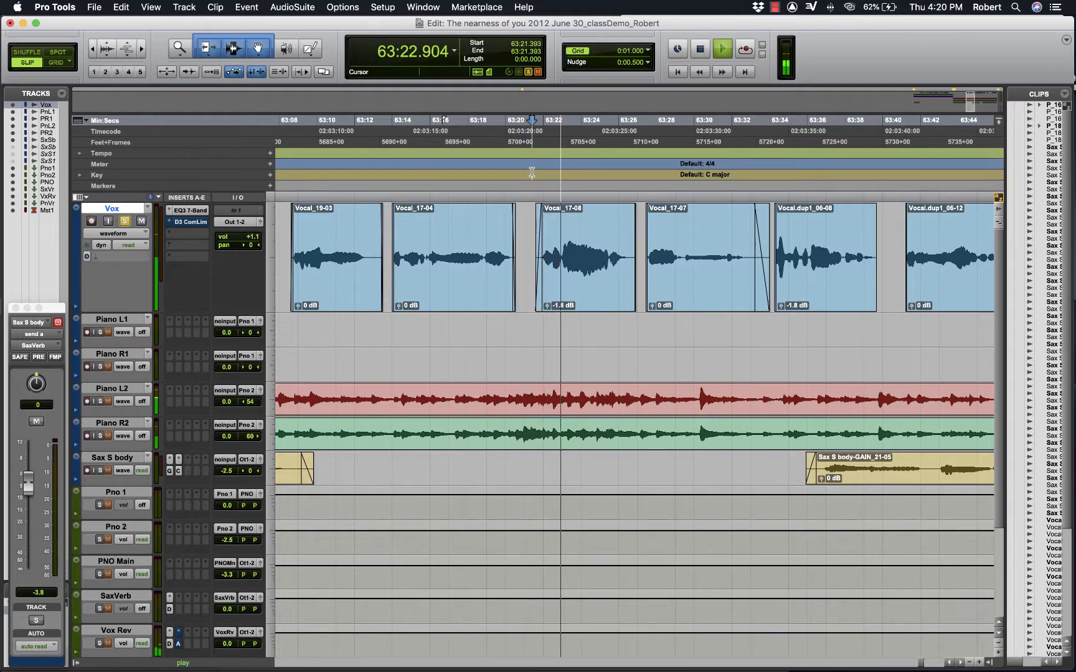
key("space")
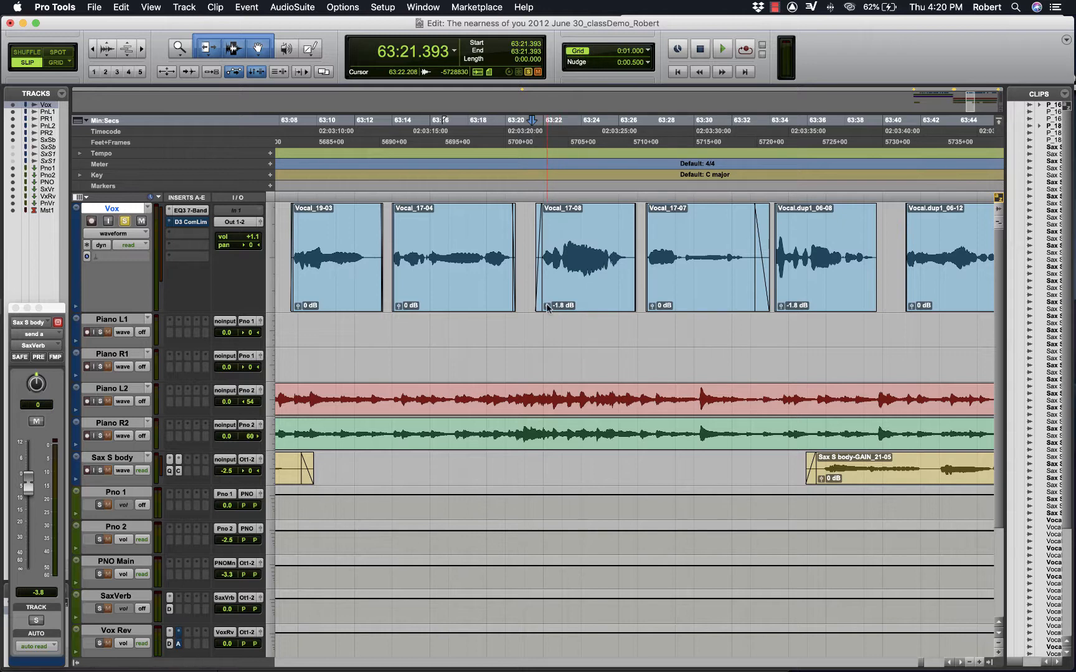
left_click_drag(546, 307, 547, 310)
key("super+z")
- Play back the soloed Vox clips Vocal_17-08 and Vocal_17-07 from 63:21.597
scroll(758, 243, "right", 5)
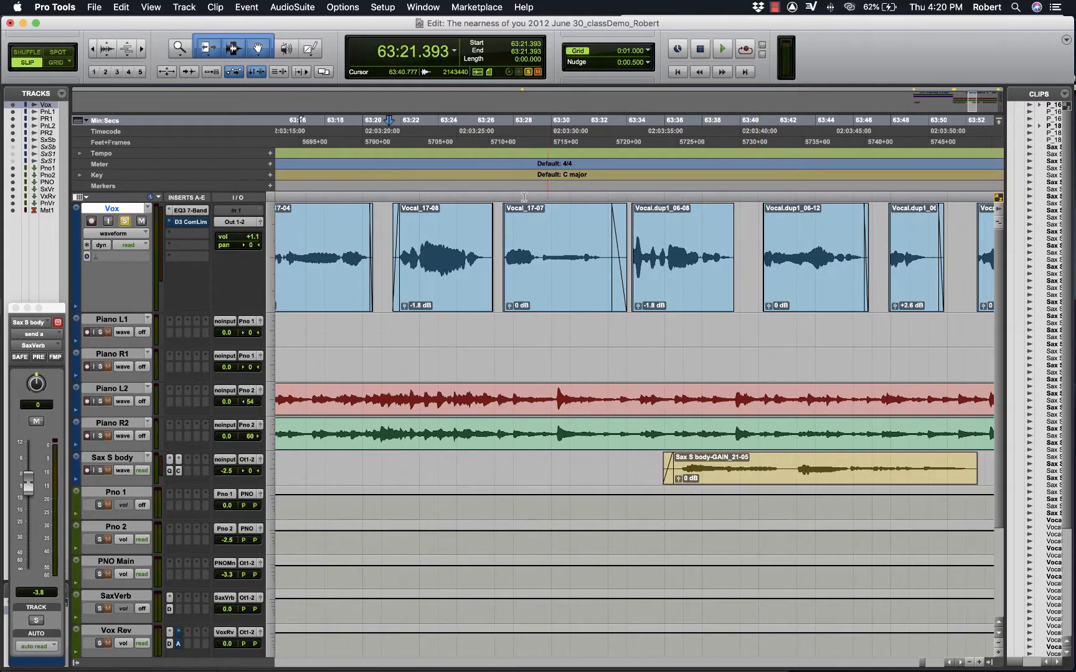
left_click(499, 180)
left_click(393, 166)
key("space")
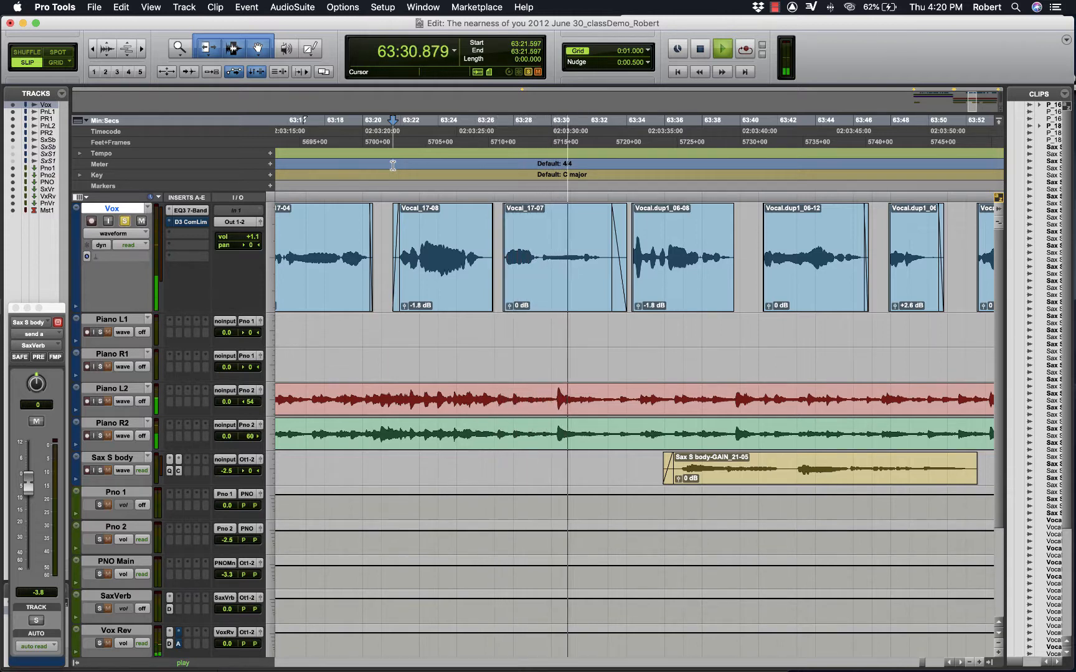
key("space")
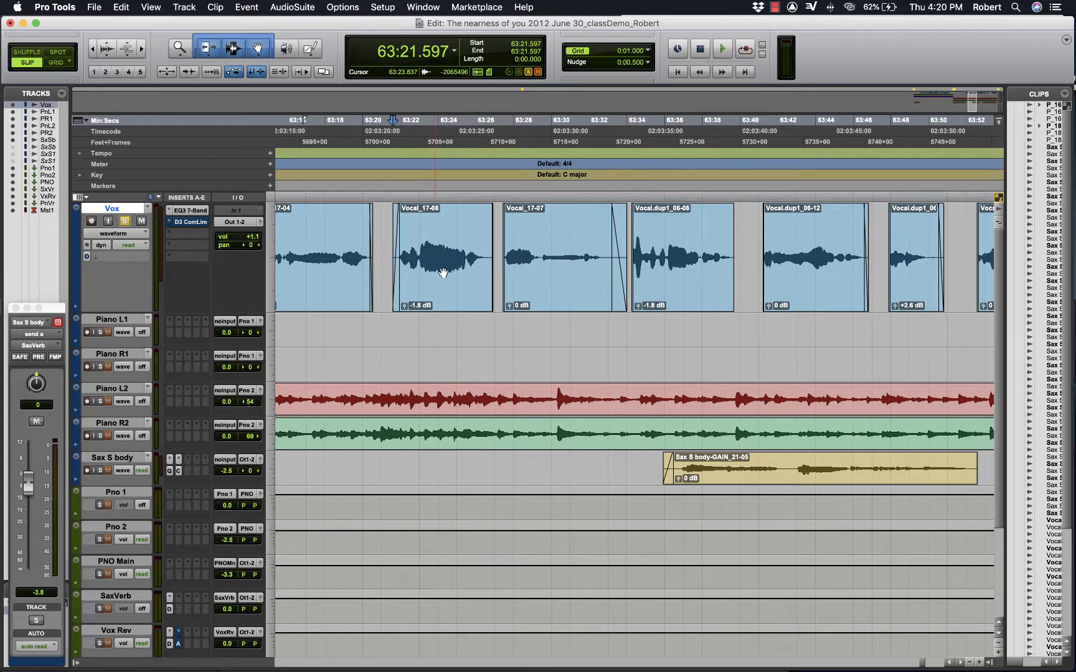
- Review the clip gain settings along the Vox track, and play back the soloed vocal from 63:41.083, just before Vocal.dup1_06-12
scroll(394, 268, "left", 3)
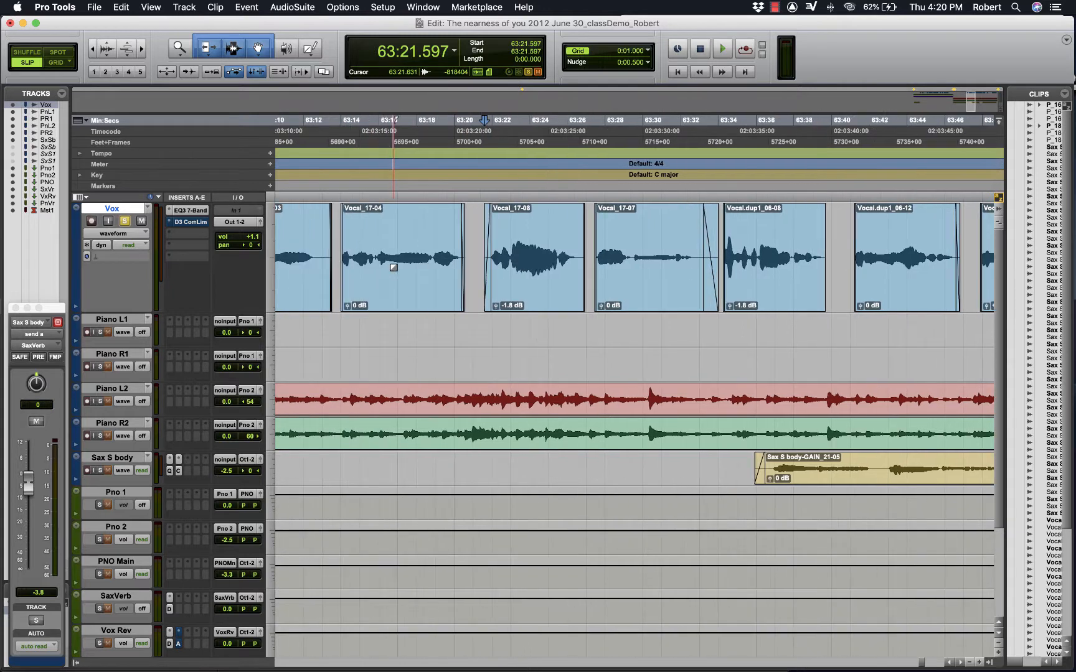
scroll(505, 293, "right", 6)
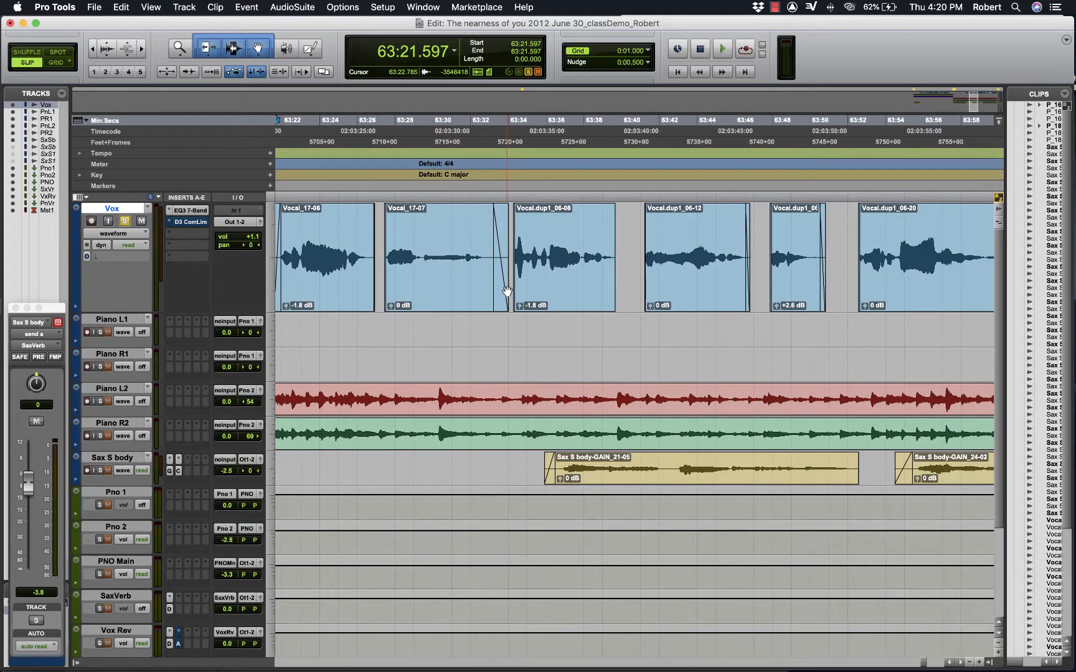
scroll(507, 291, "right", 2)
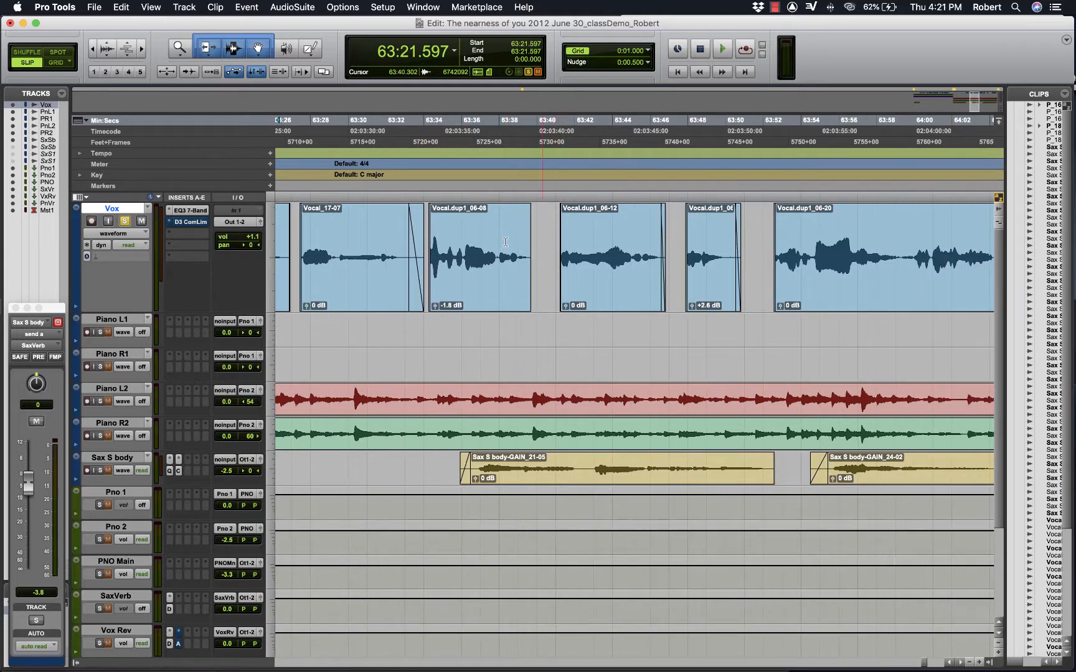
scroll(492, 271, "left", 5)
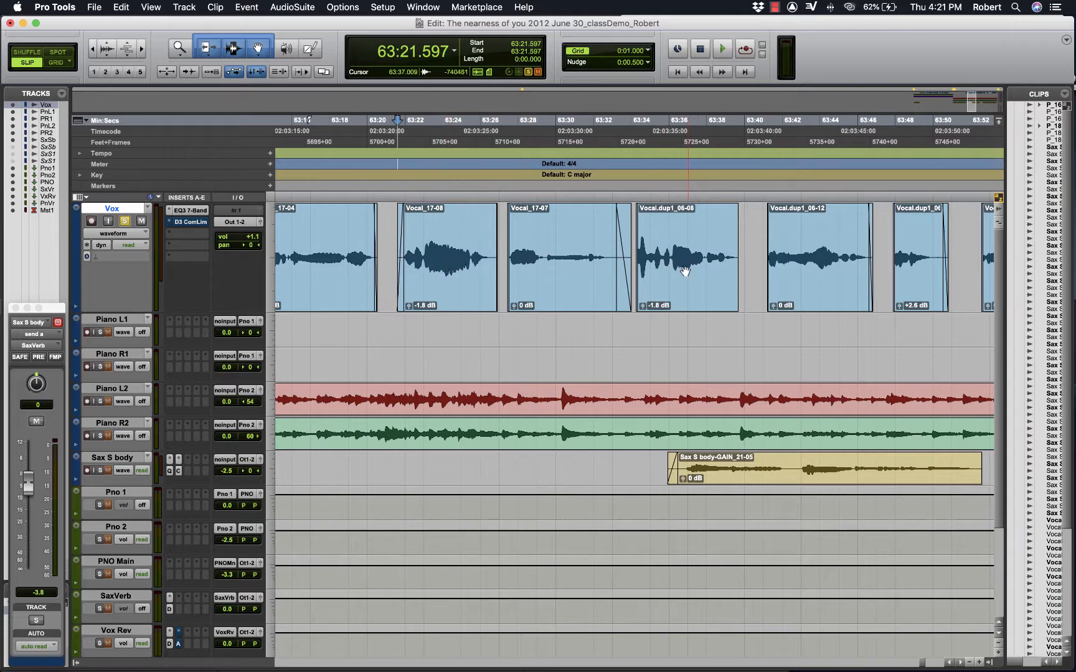
scroll(684, 272, "right", 8)
scroll(685, 272, "right", 2)
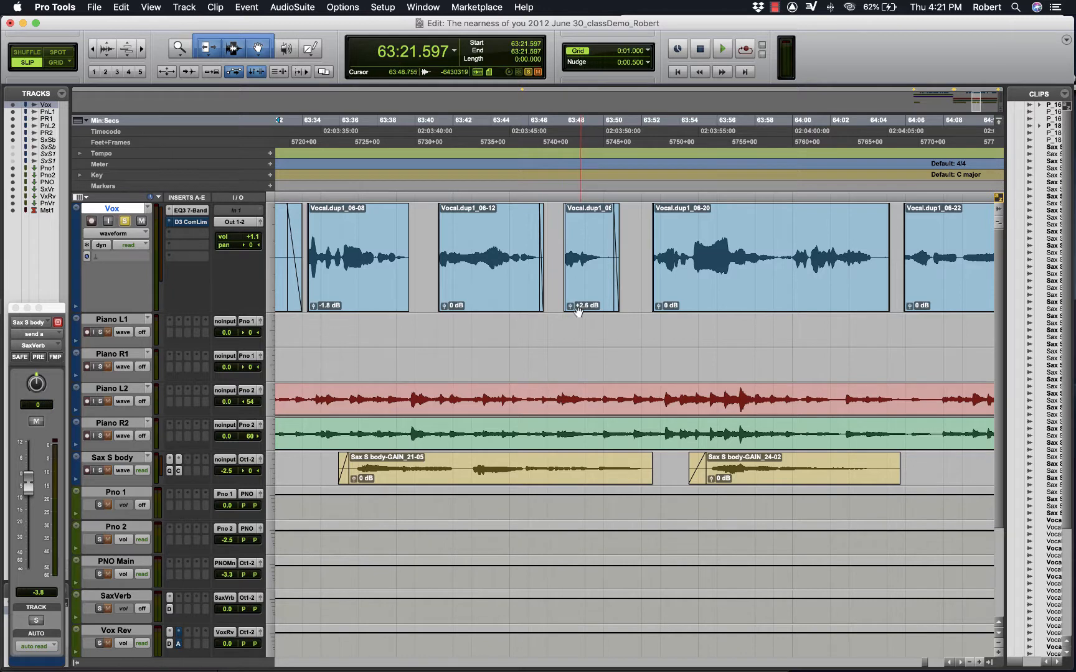
left_click(437, 176)
key("space")
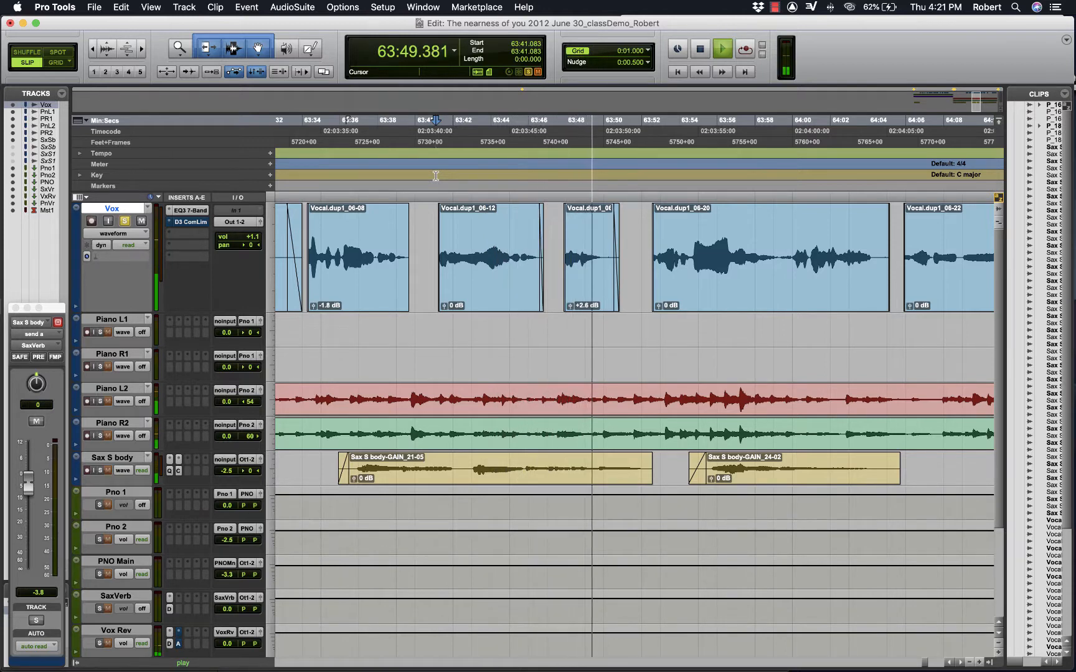
key("space")
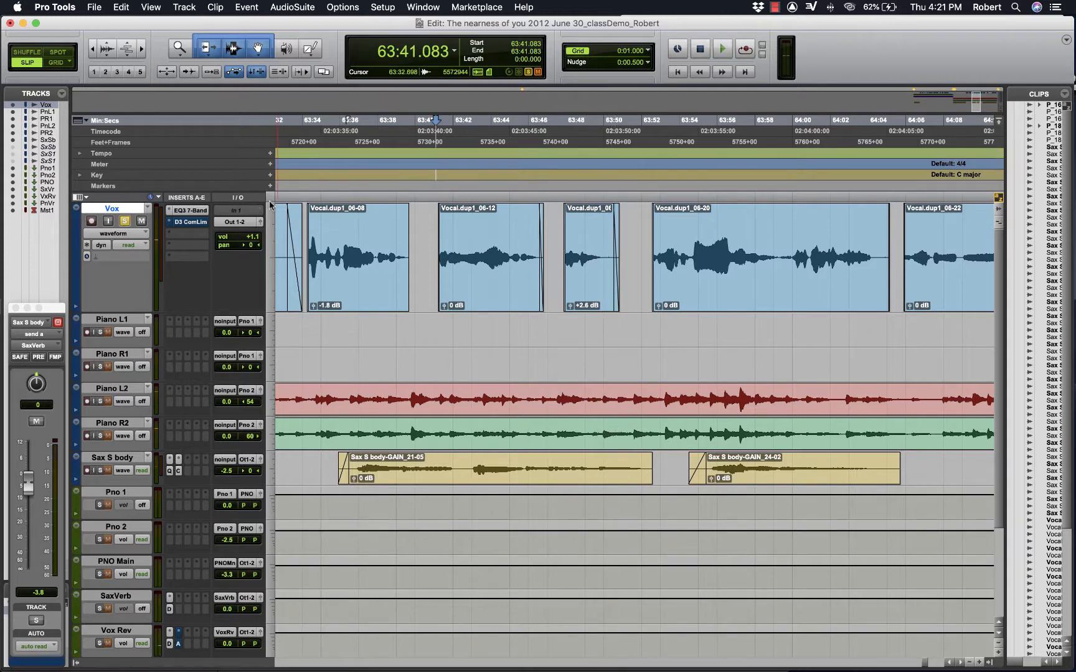
- Unsolo the Vox track and play back the full mix from 63:34.225
left_click(125, 222)
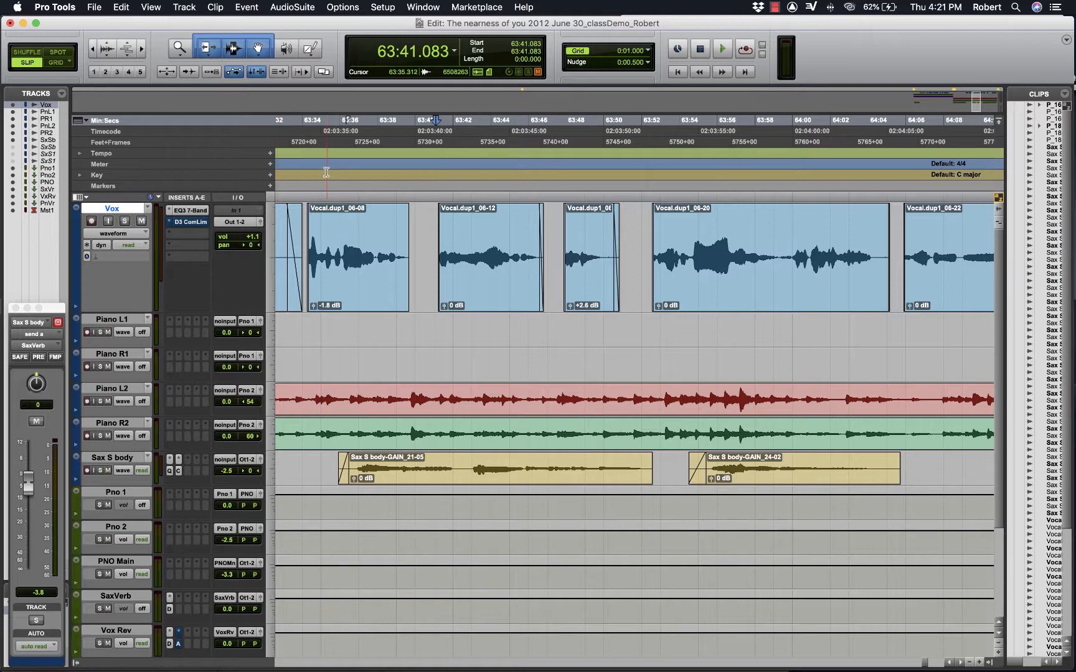
left_click(306, 159)
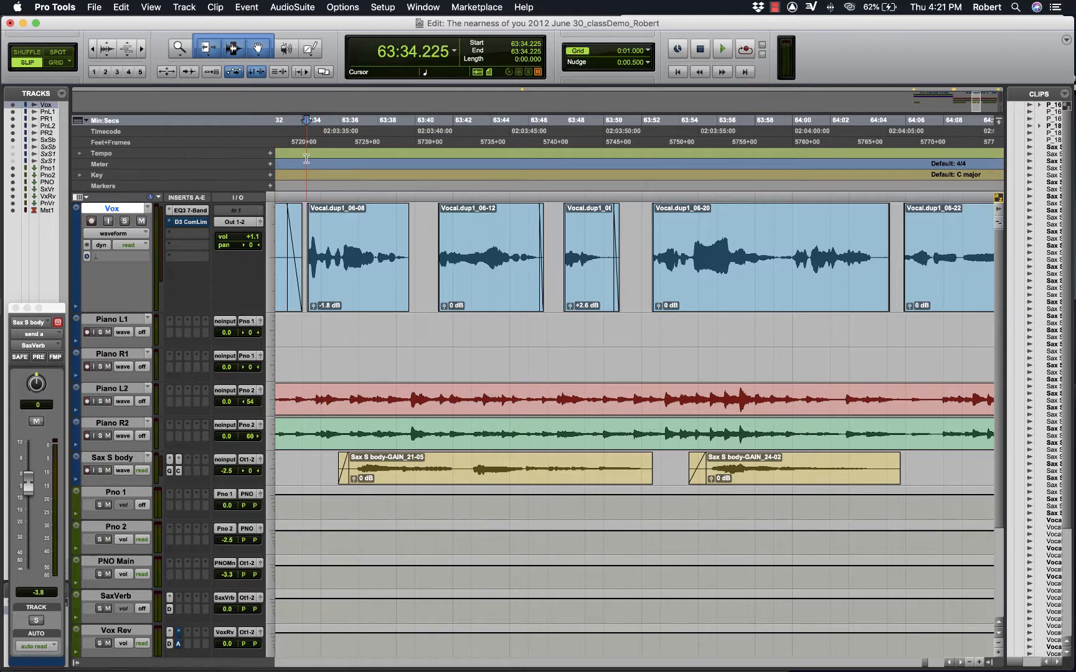
key("space")
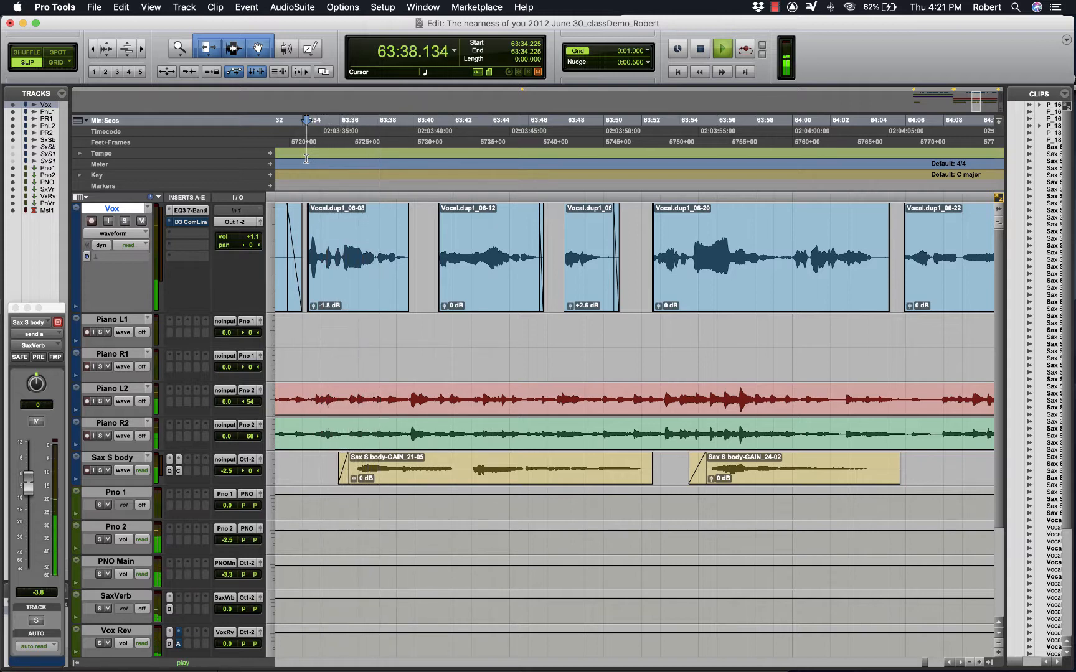
key("space")
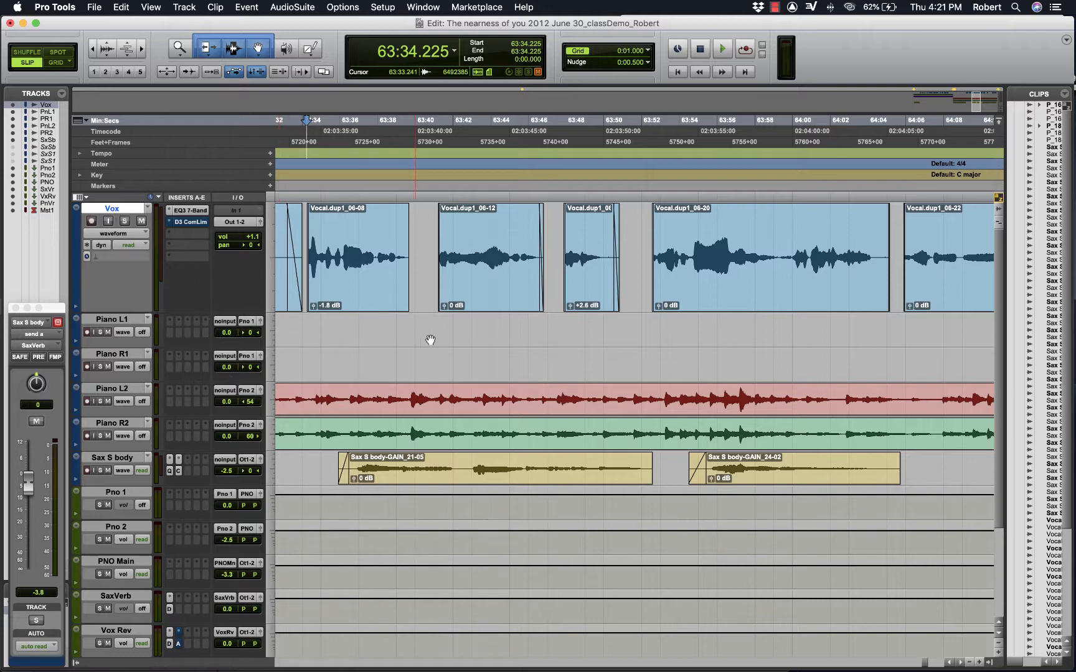
scroll(434, 341, "left", 3)
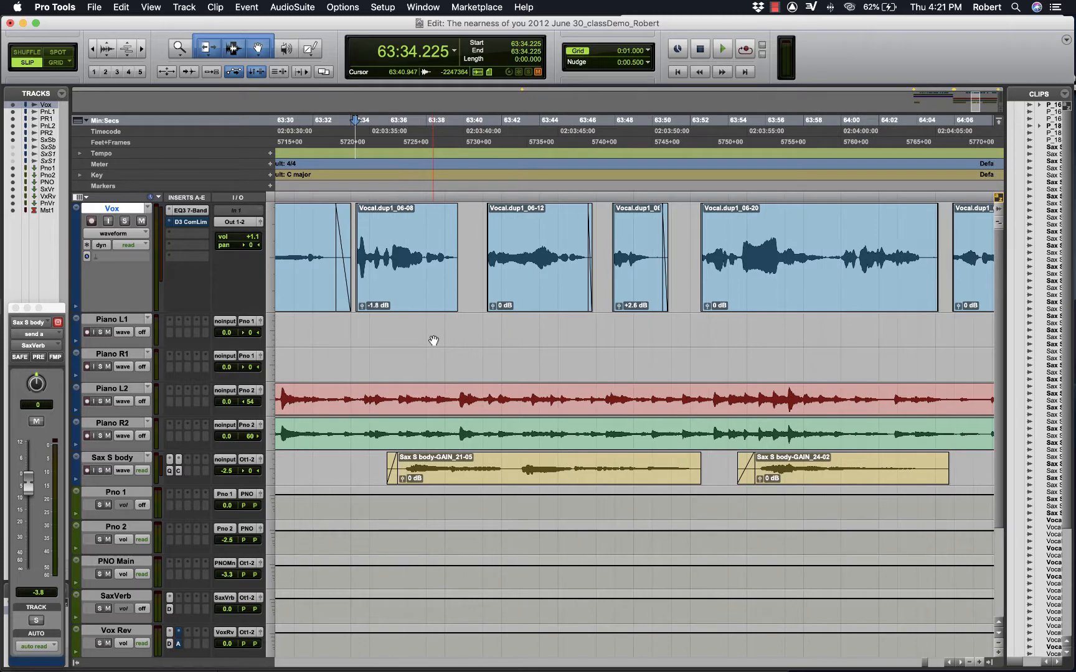
scroll(434, 341, "down", 3)
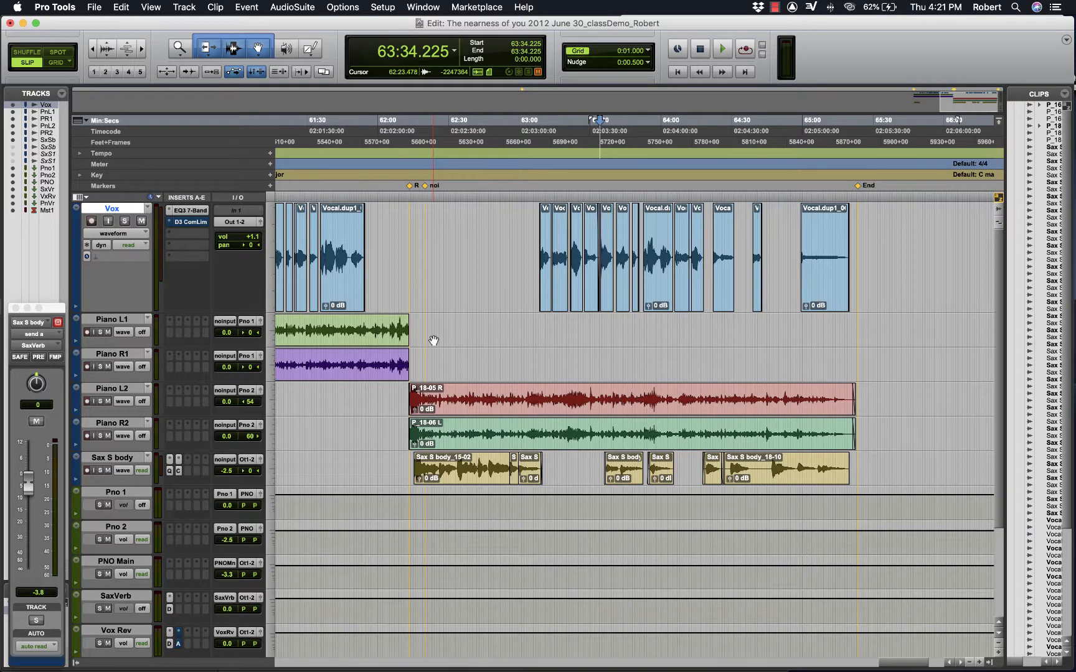
scroll(433, 340, "up", 3)
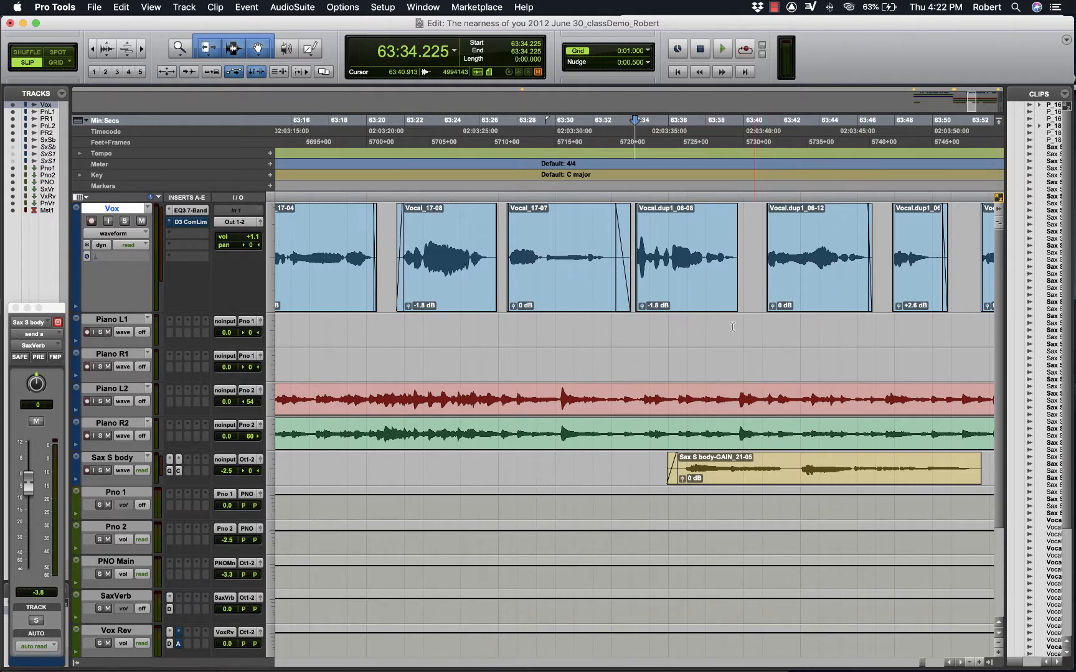
scroll(481, 342, "right", 3)
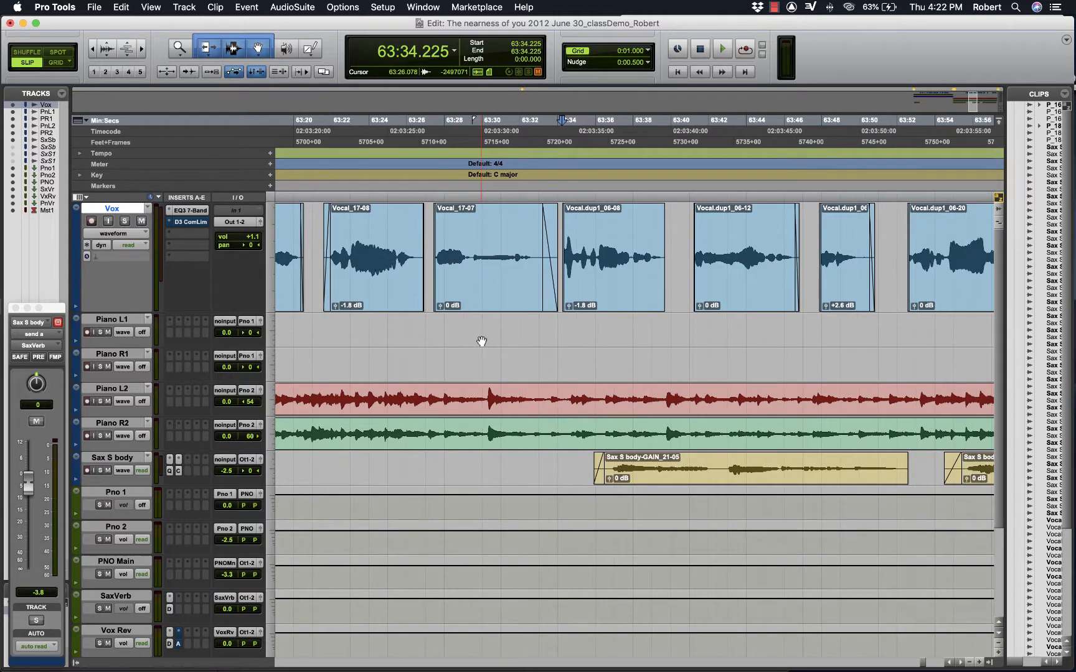
scroll(481, 341, "down", 2)
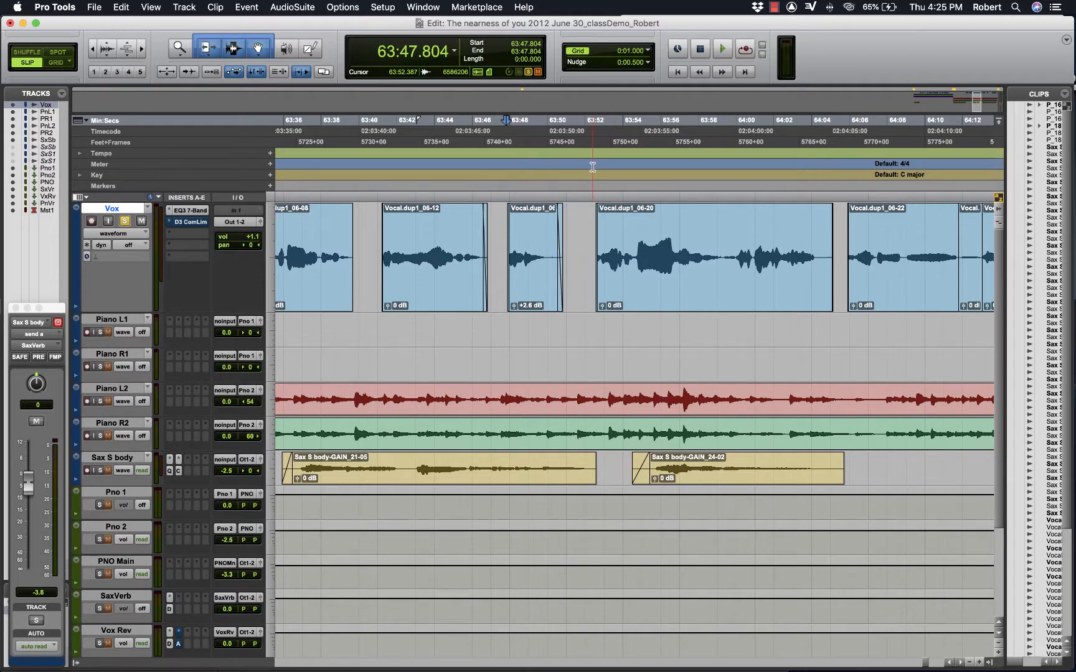
- Play back the soloed Vox track from 63:48.008 into clip Vocal.dup1_06-20
left_click(513, 173)
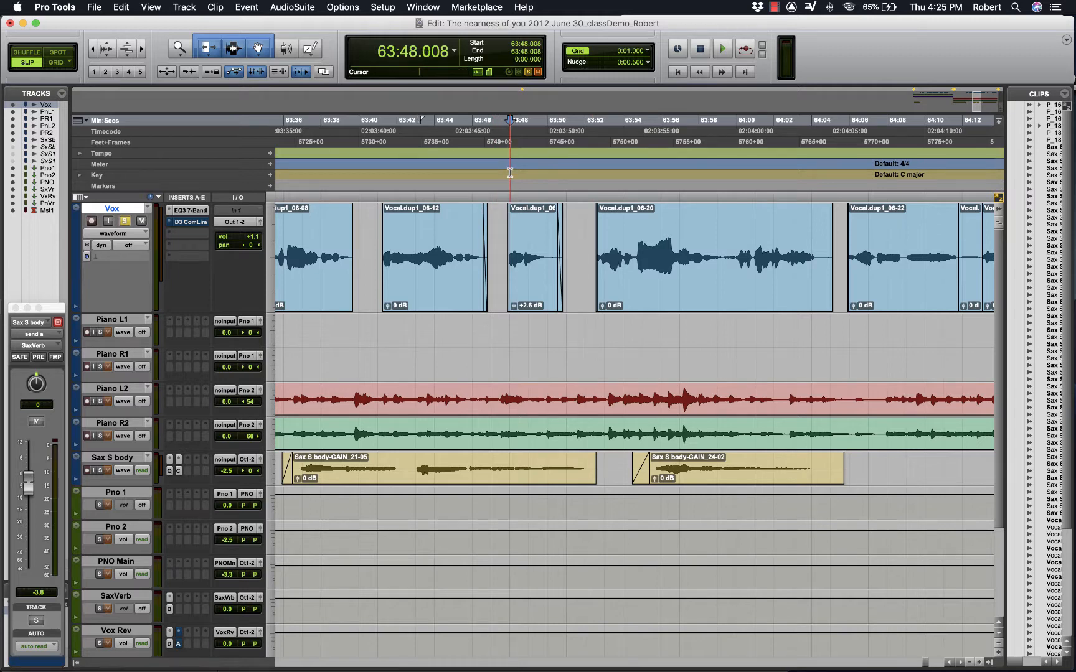
key("space")
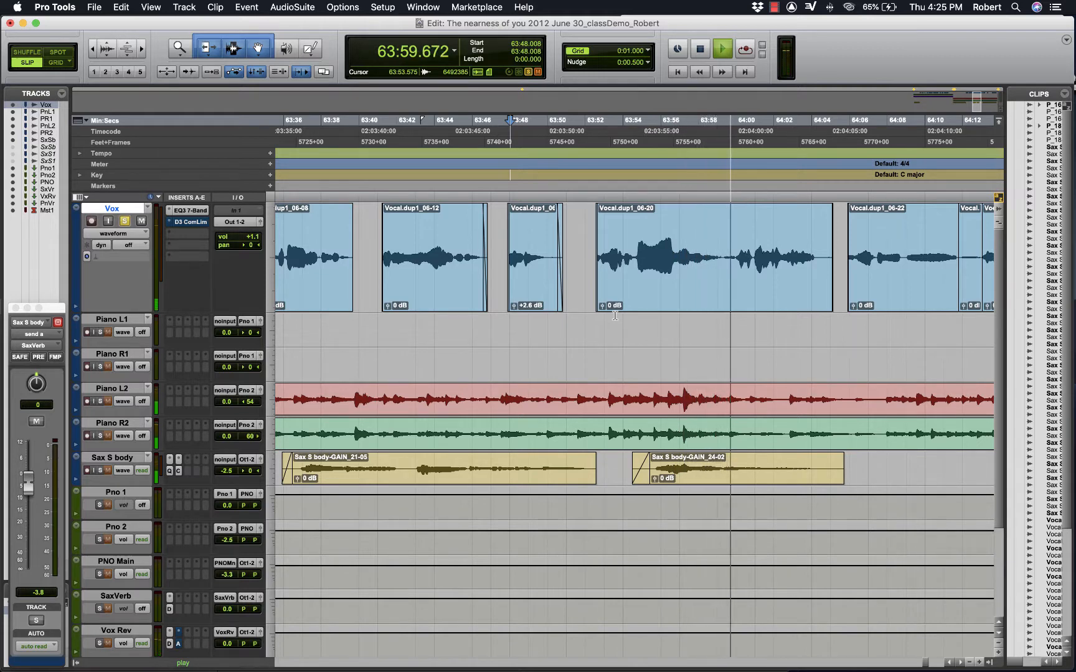
key("space")
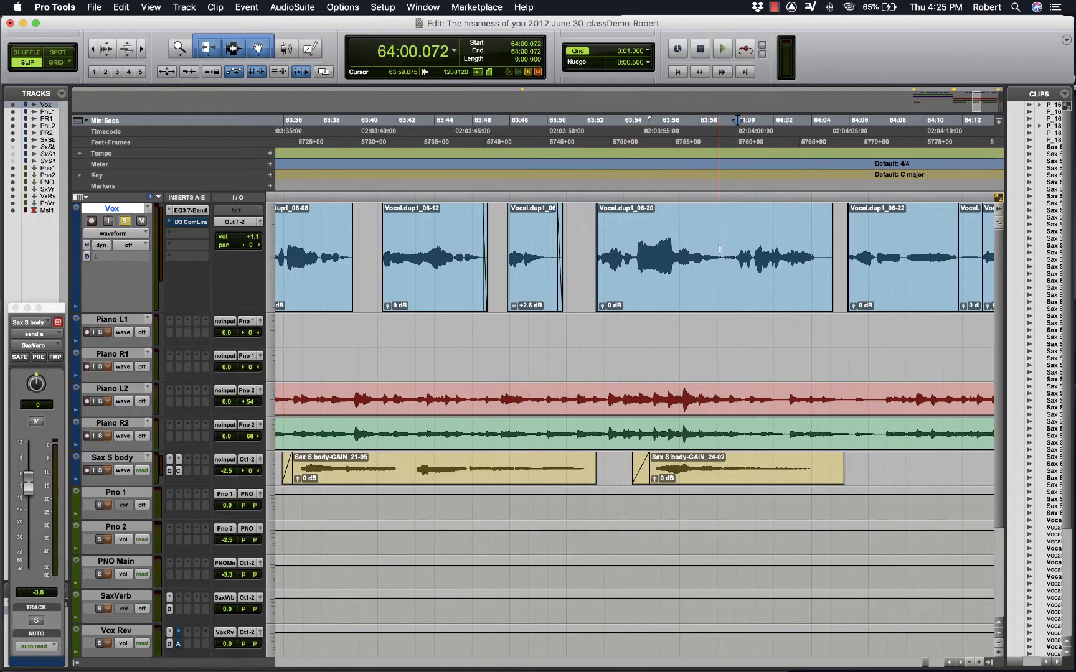
- Split the Vox clip Vocal.dup1_06-20 at 63:59.313 and at 63:54.628, just before its loud phrase
left_click(723, 251)
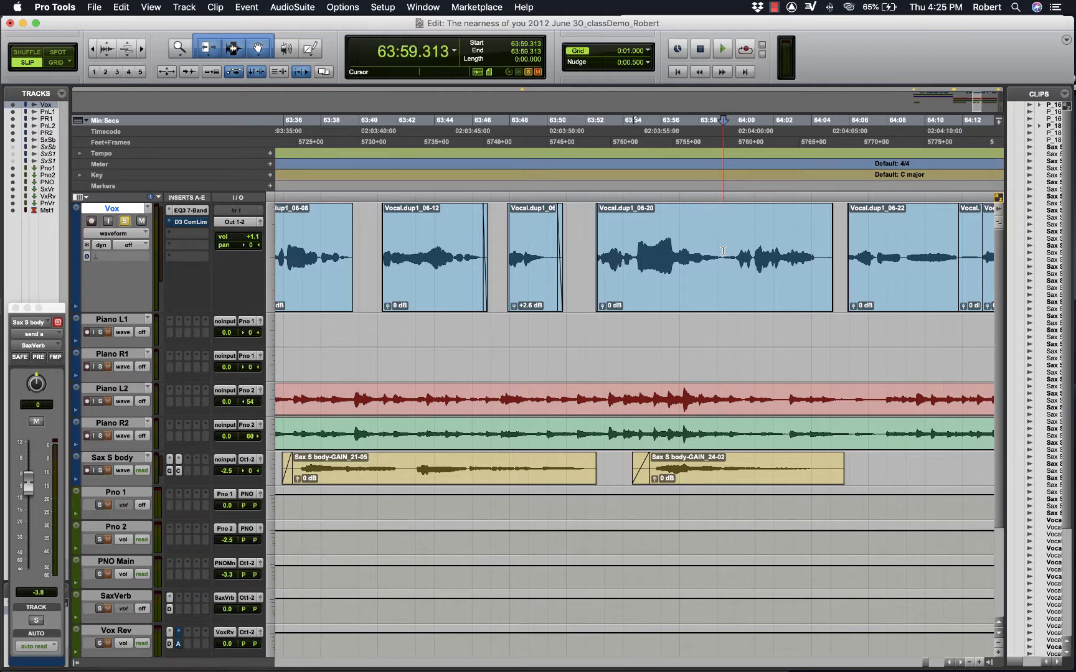
key("super+e")
left_click(634, 255)
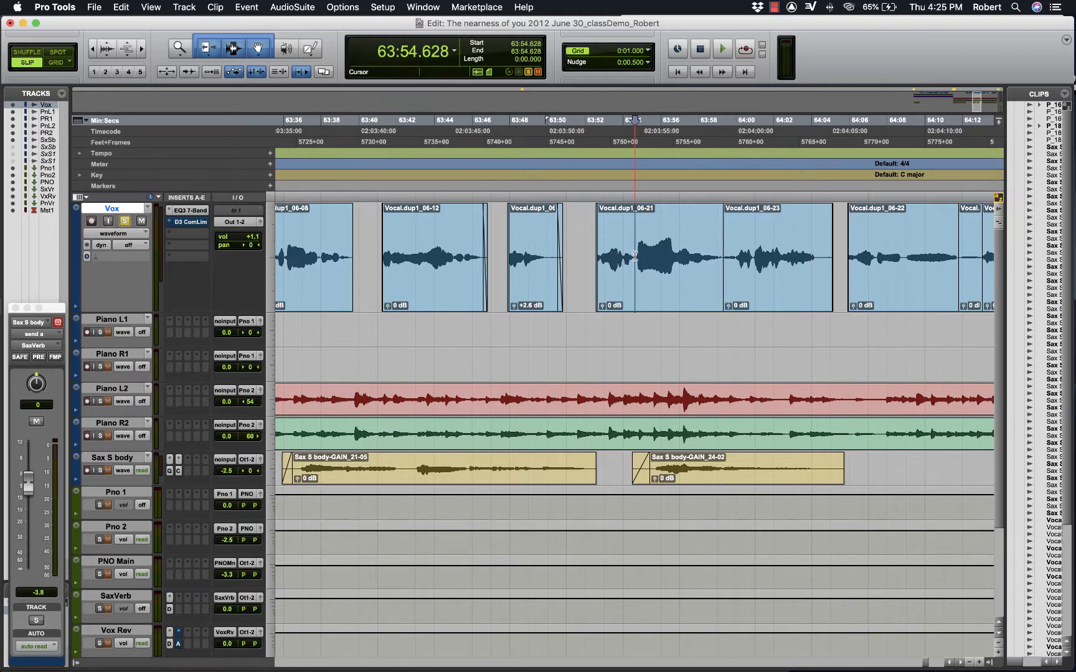
key("super+e")
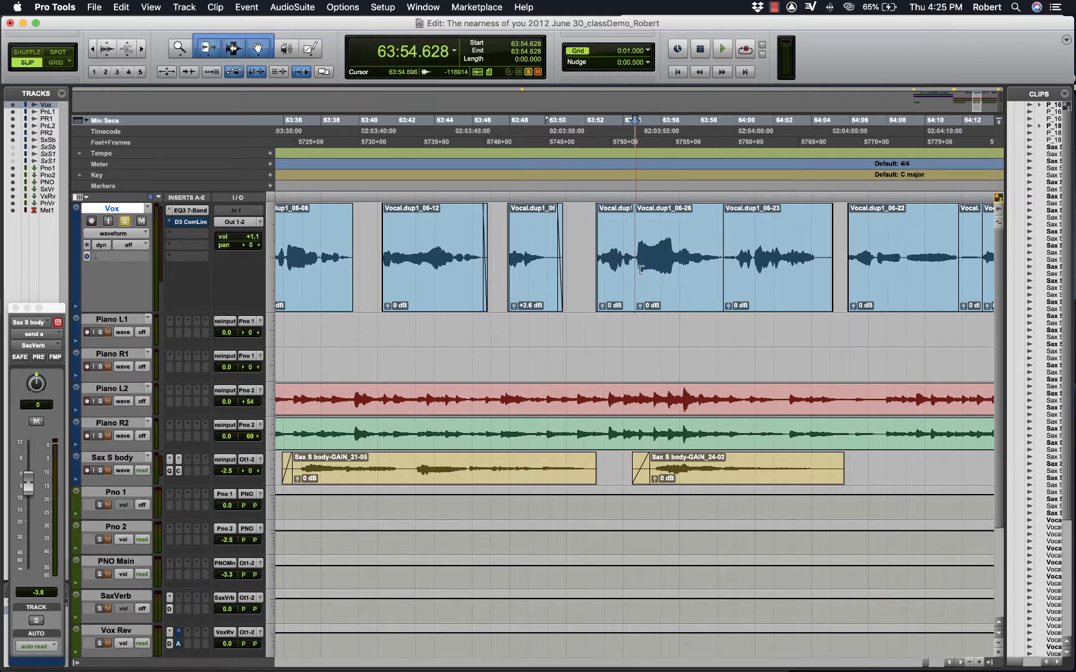
- Lower the clip gain of Vox clip Vocal.dup1_06-26 to -5.6 dB, and play back the vocal from 63:52.557
left_click(640, 306)
left_click_drag(641, 307, 641, 321)
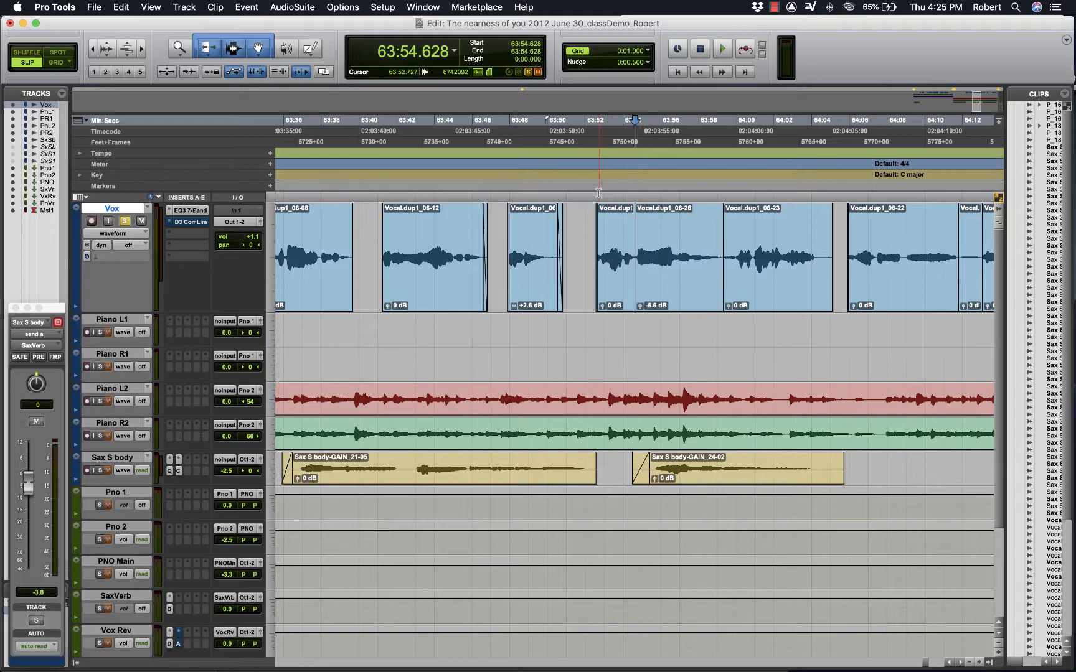
left_click(596, 182)
key("space")
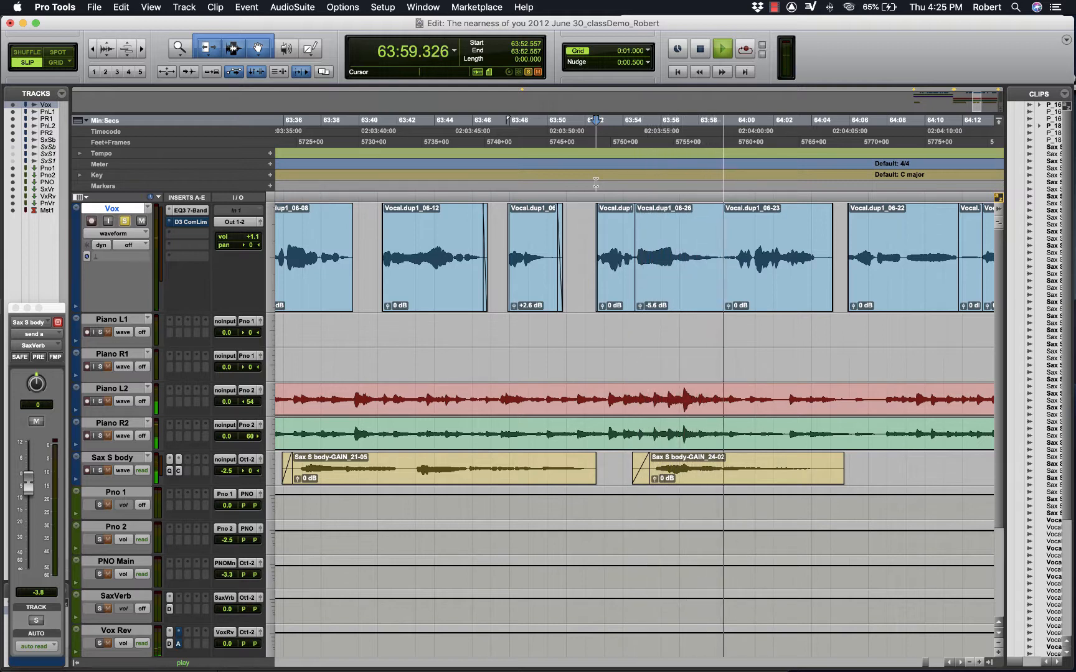
key("space")
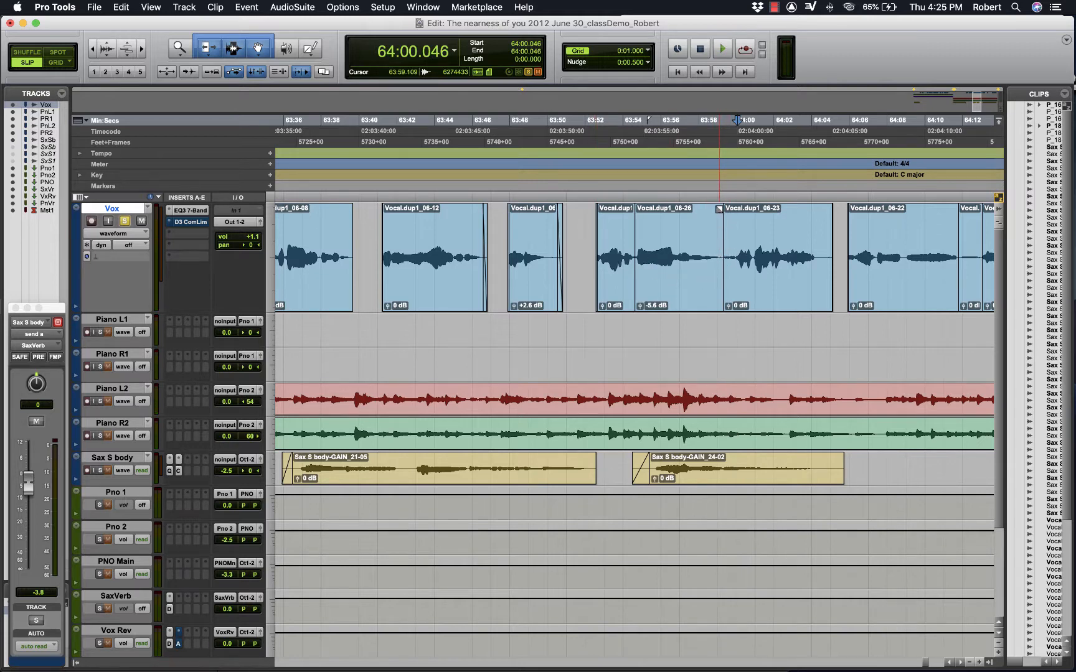
- Trim the start of Vox clip Vocal.dup1_06-23 to 63:59.372, and add short fades on both sides of the gap before it
left_click(718, 176)
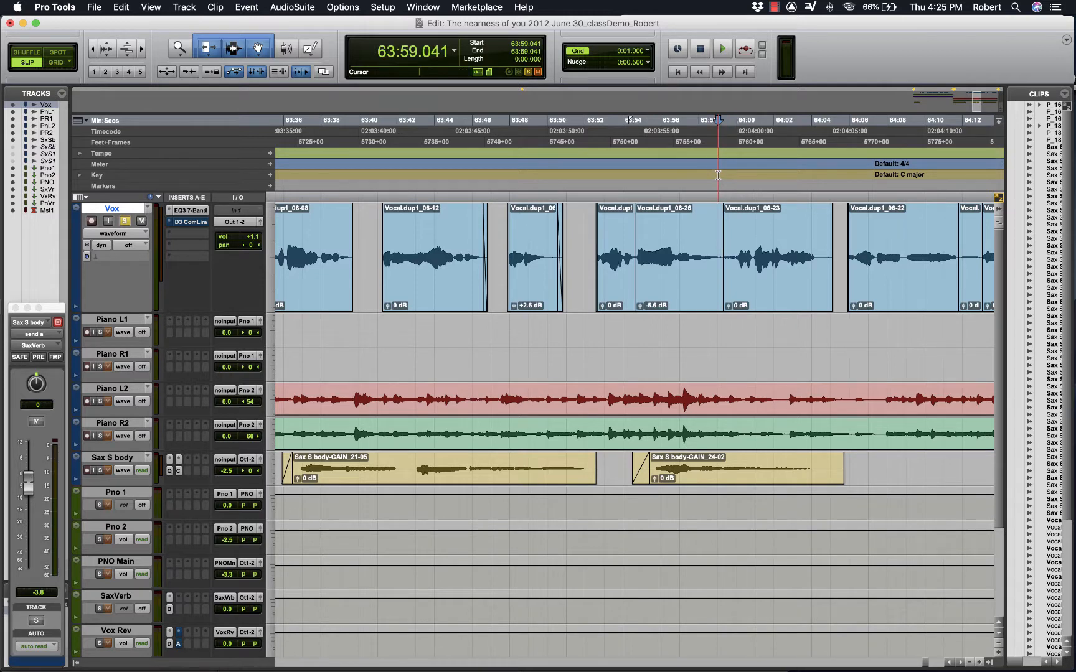
key("t")
key("t")
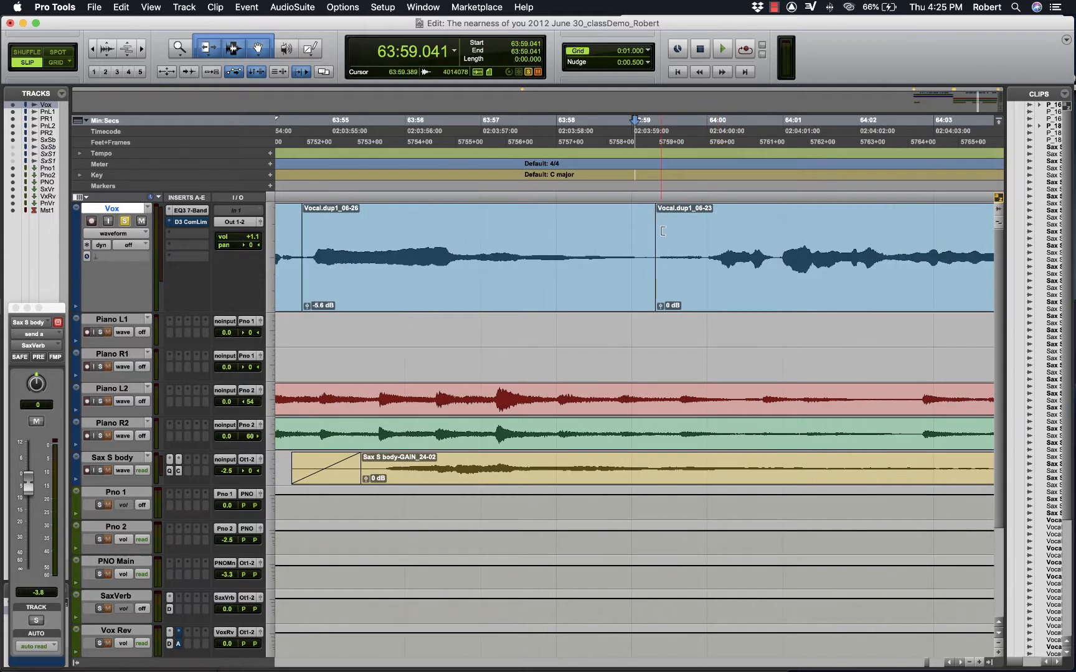
left_click(662, 236)
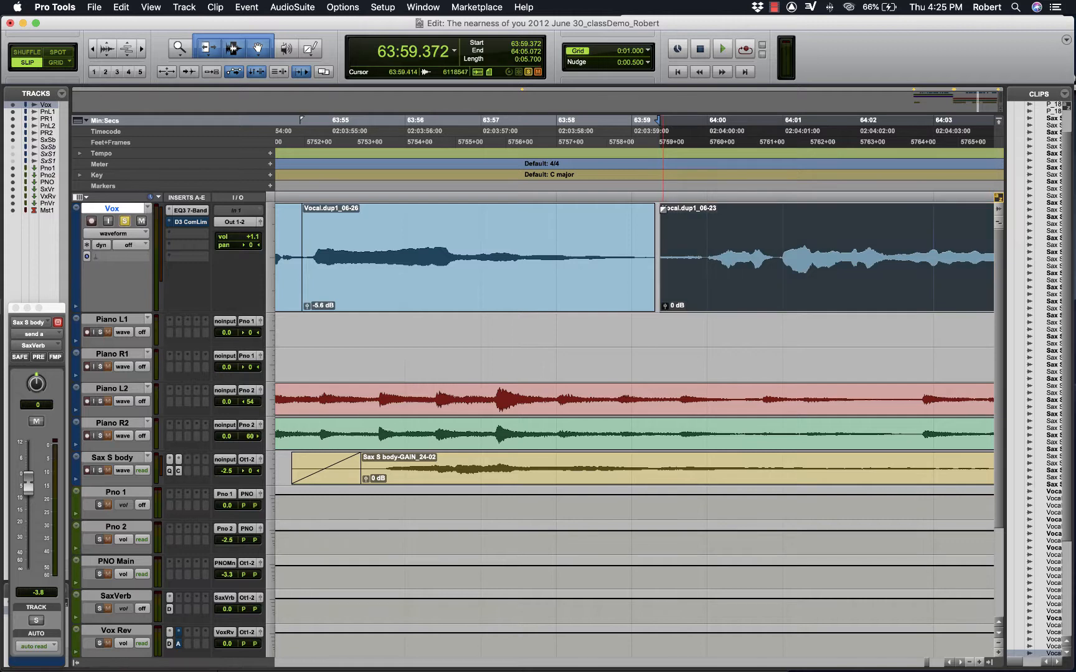
left_click_drag(664, 209, 648, 209)
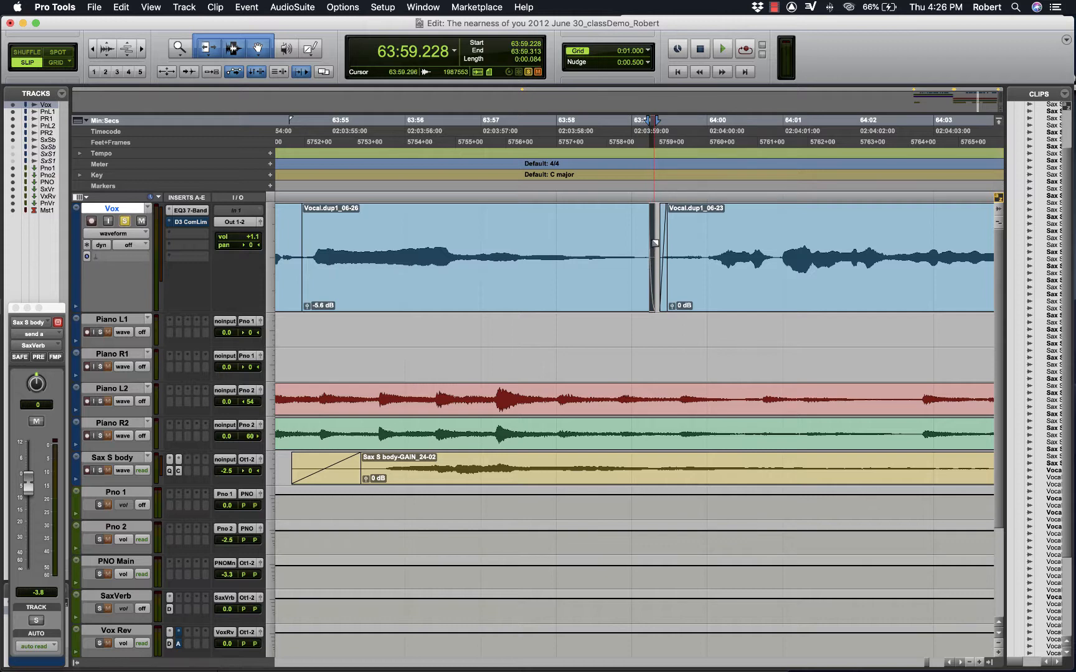
- Play back the vocal from 63:58.014 across the faded gap between the two Vox clips
left_click(557, 177)
key("space")
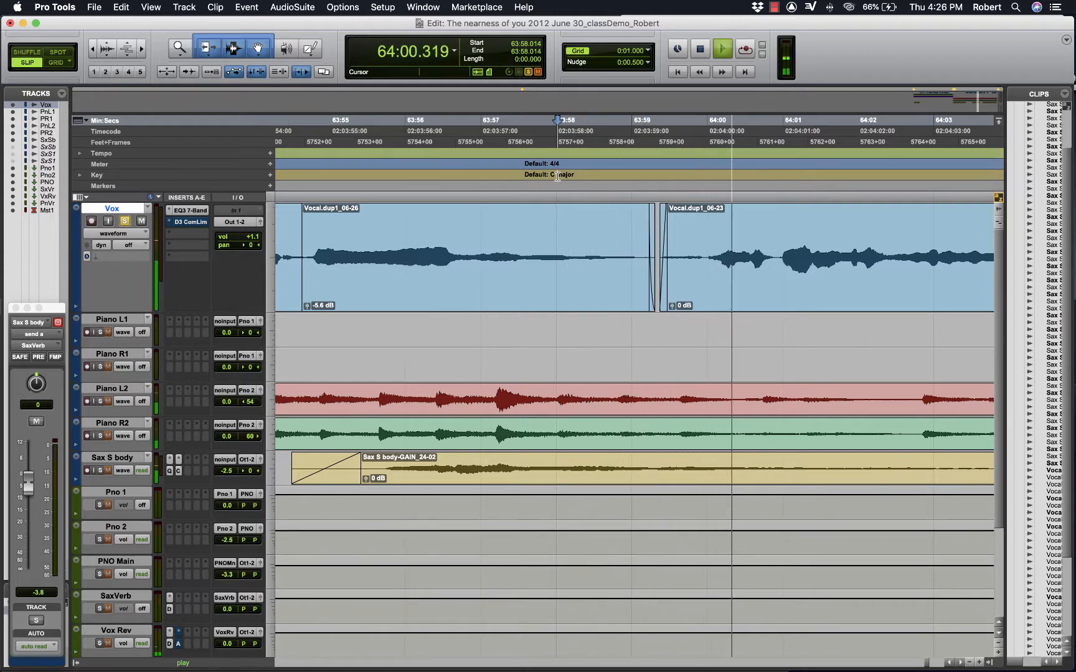
key("space")
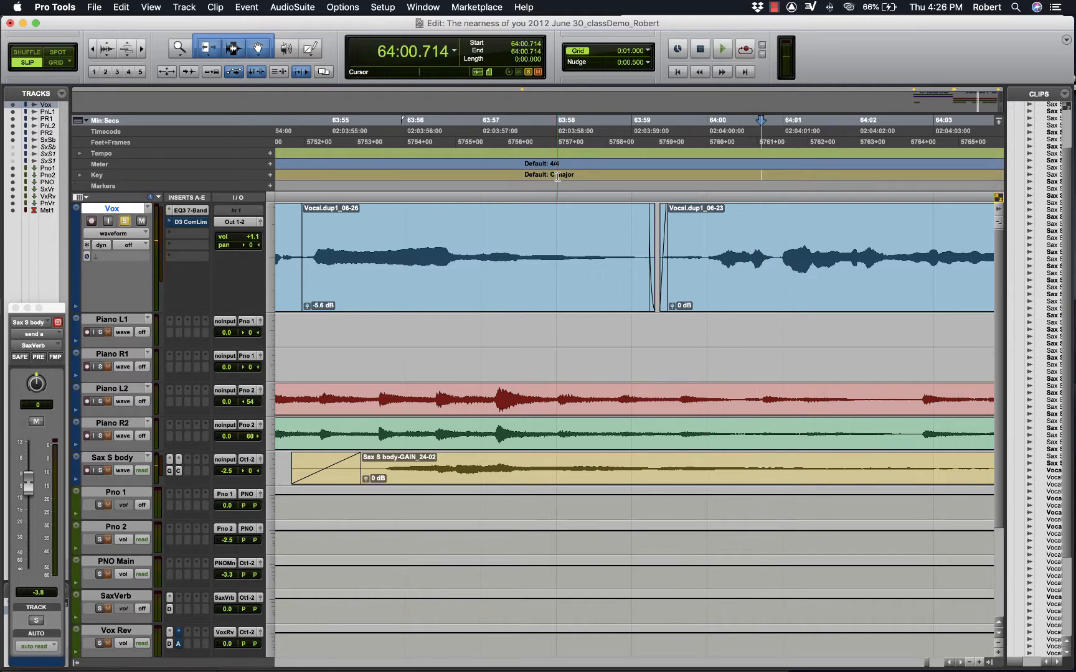
- Undo the fades, trim, clip gain change and both splits, returning the Vox phrase to the single clip Vocal.dup1_06-20
key("super+z")
key("super+z")
key("super+z")
key("super+z")
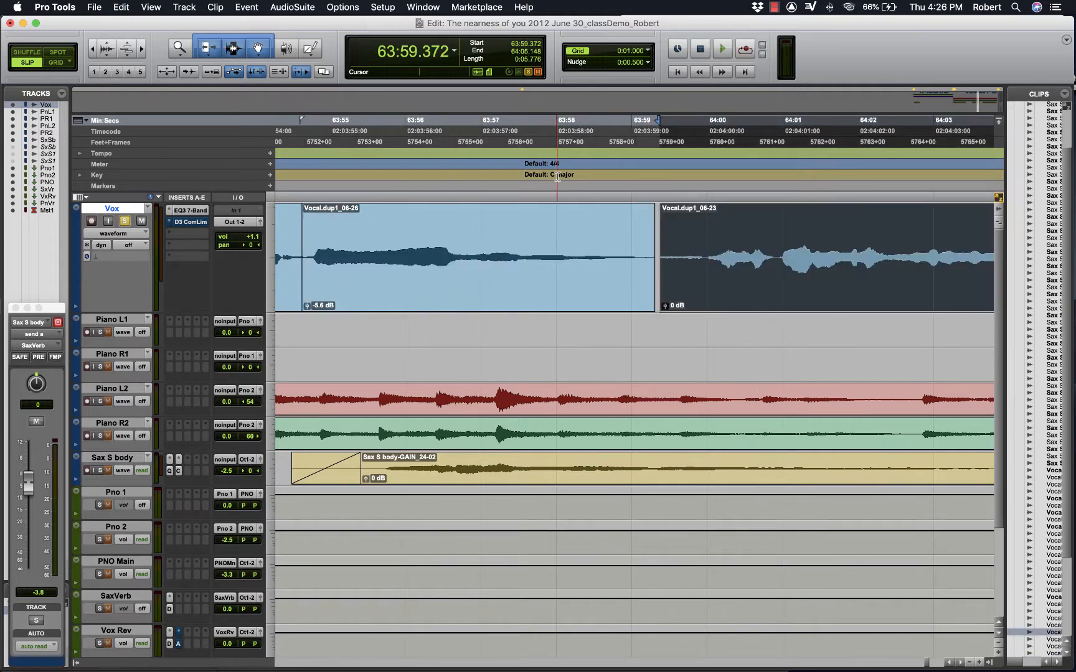
key("super+z")
key("super+z")
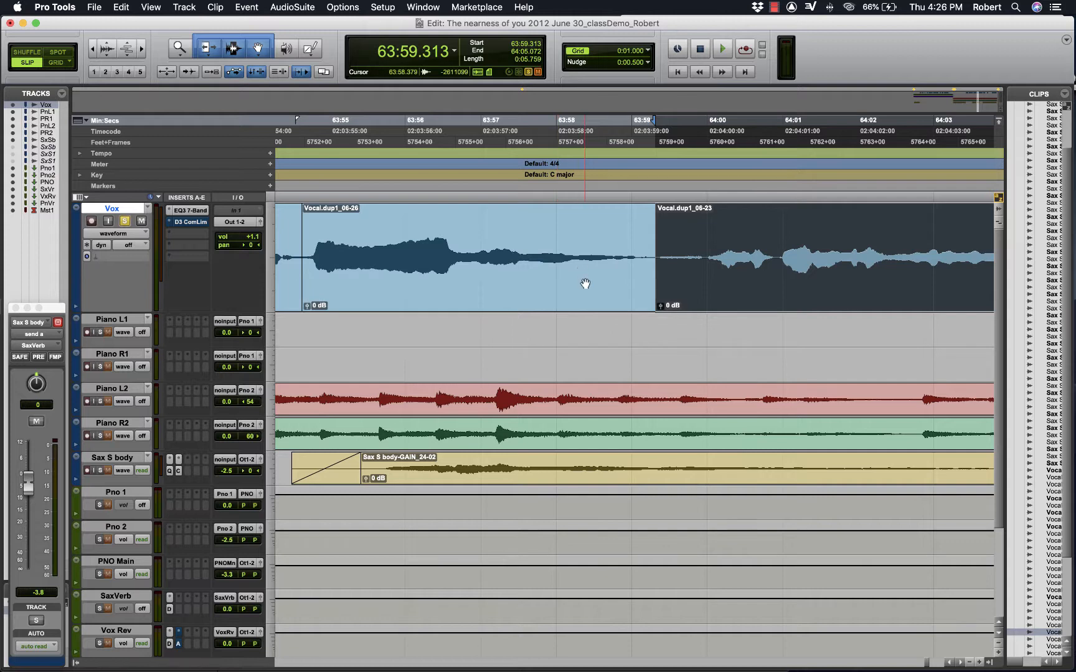
key("super+bracketleft")
key("super+z")
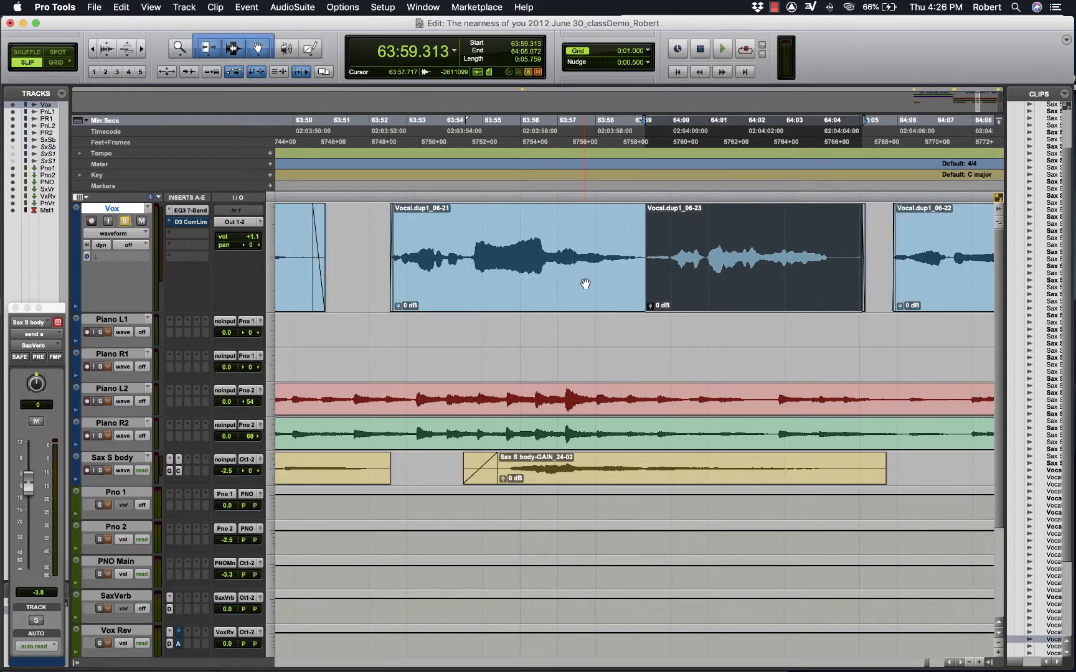
key("super+z")
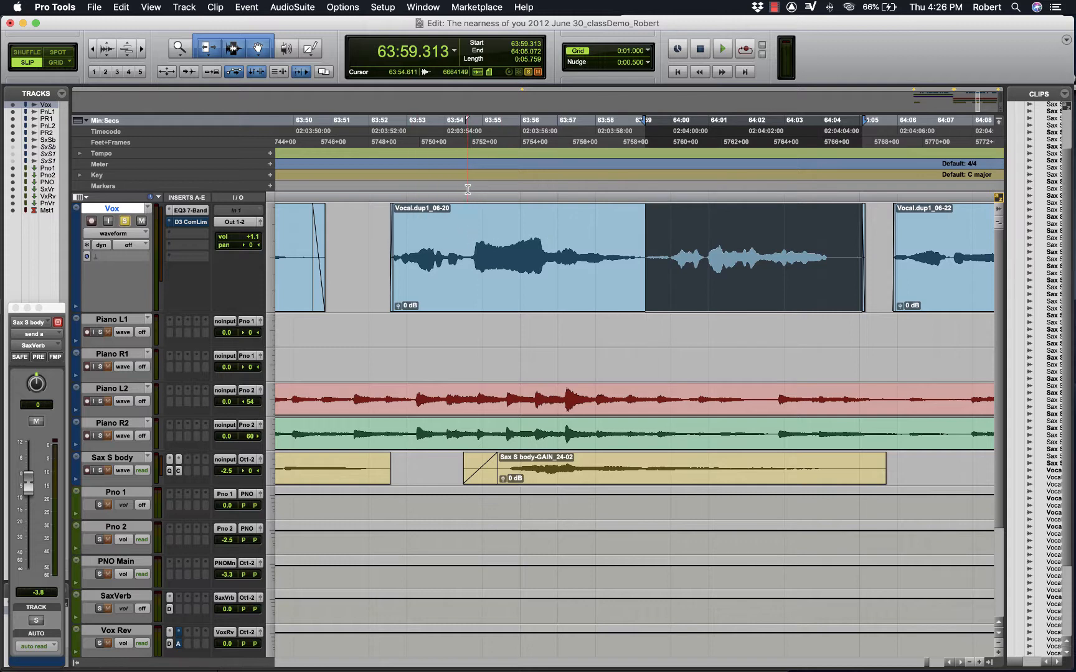
- Play back the unsplit clip Vocal.dup1_06-20 from 63:54.611 through its loud phrase
left_click(470, 211)
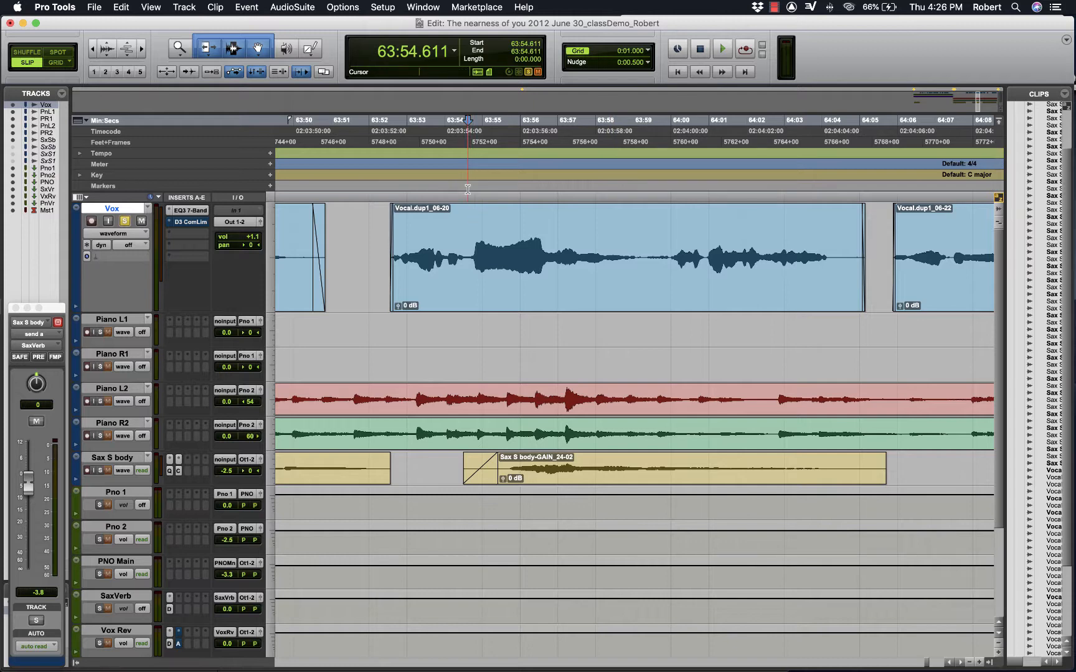
key("space")
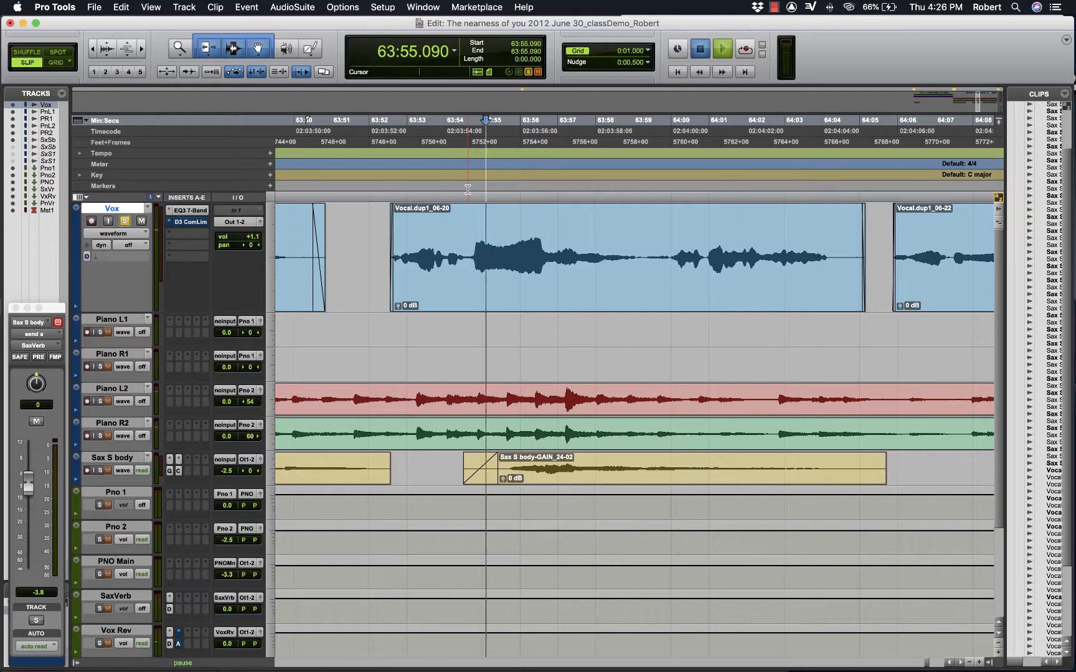
key("space")
key("space")
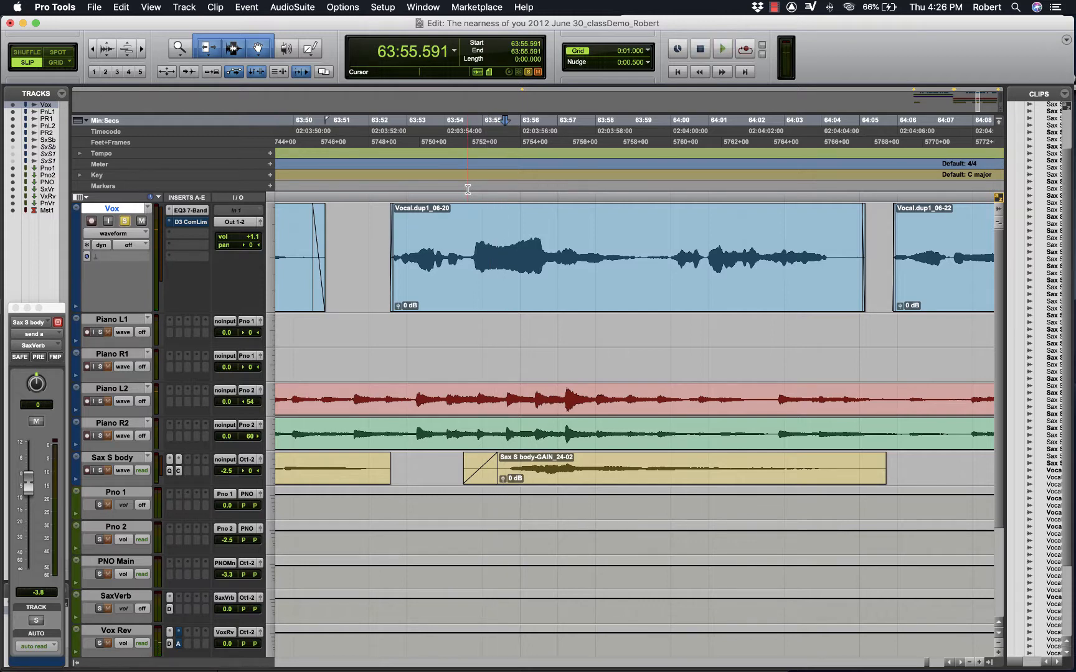
key("space")
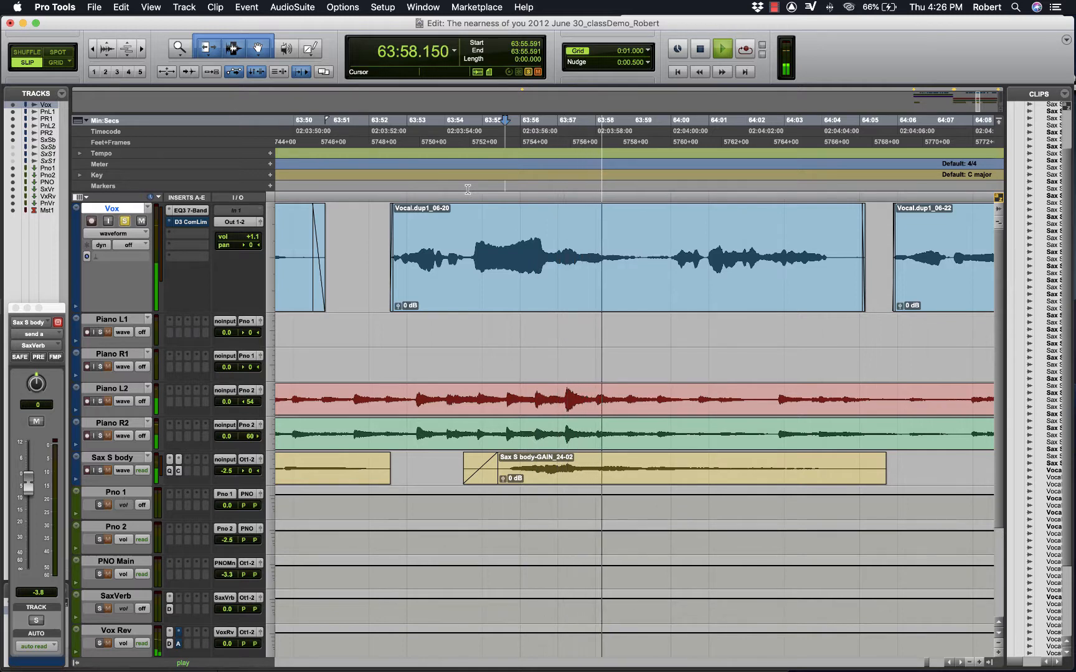
key("space")
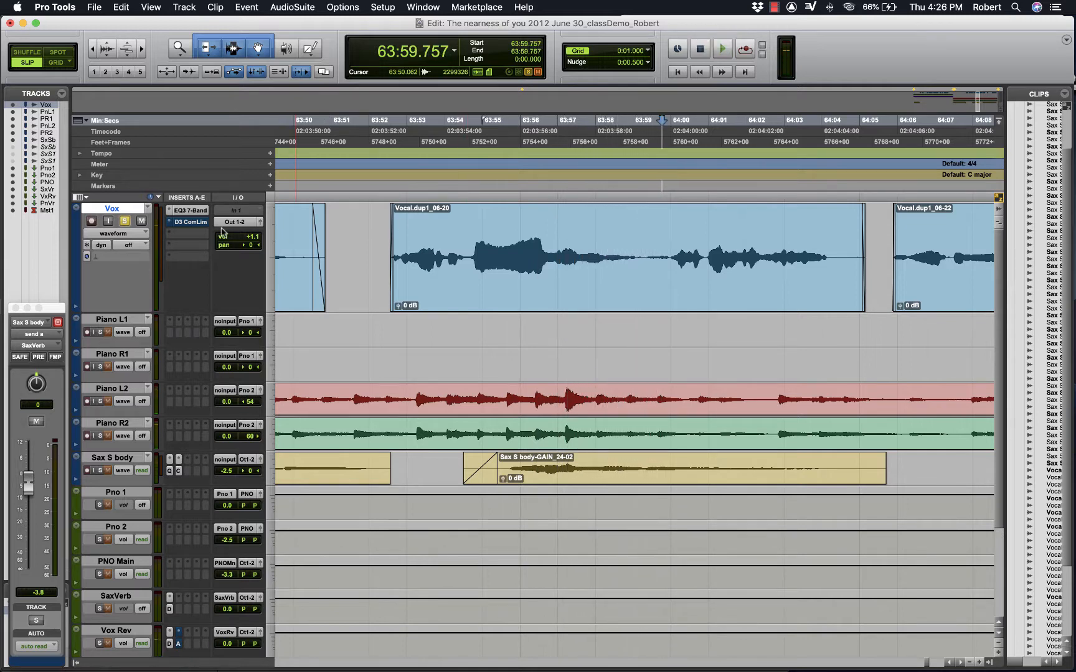
- Display the Vox track's volume automation and set its automation mode to read
left_click(119, 234)
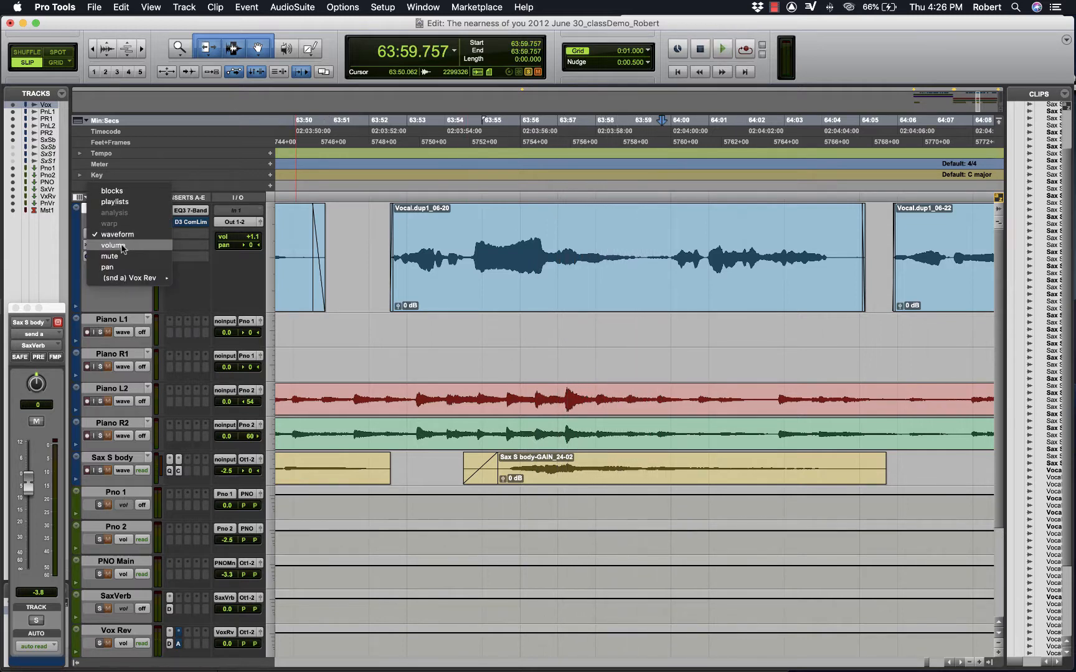
left_click(114, 245)
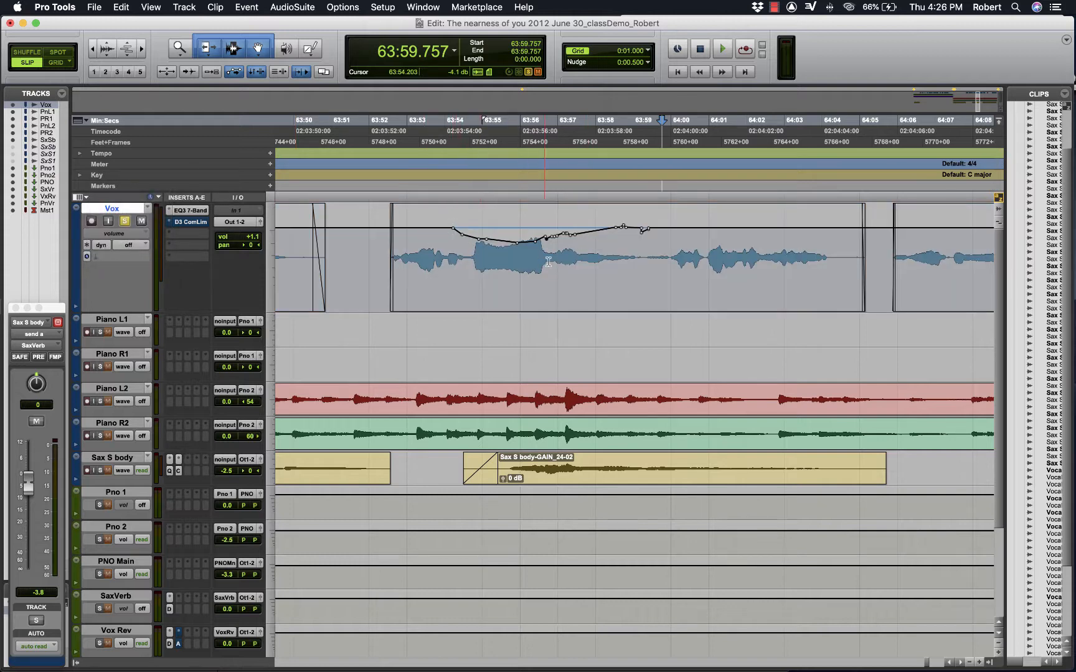
left_click(132, 246)
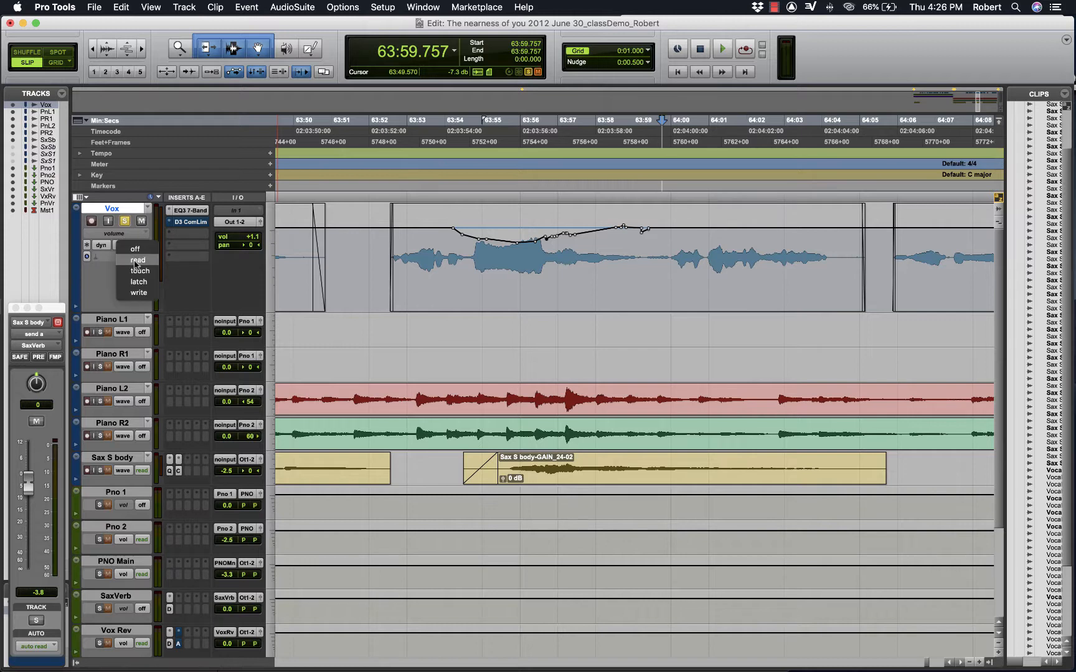
left_click(136, 261)
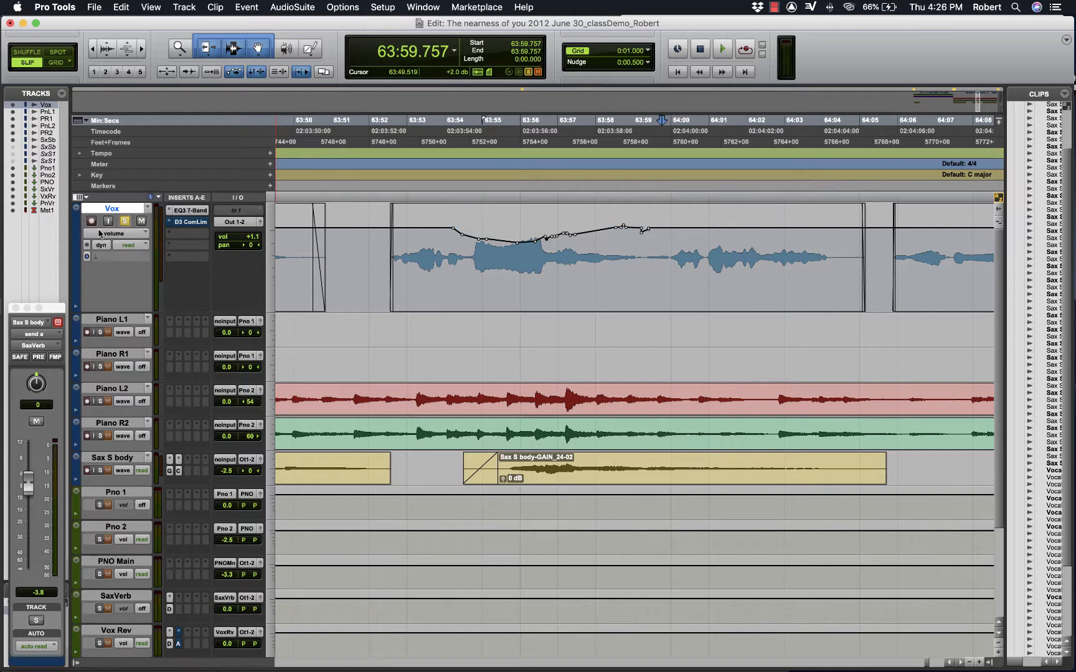
- Switch the Vox track view to waveform and back to volume
left_click(122, 234)
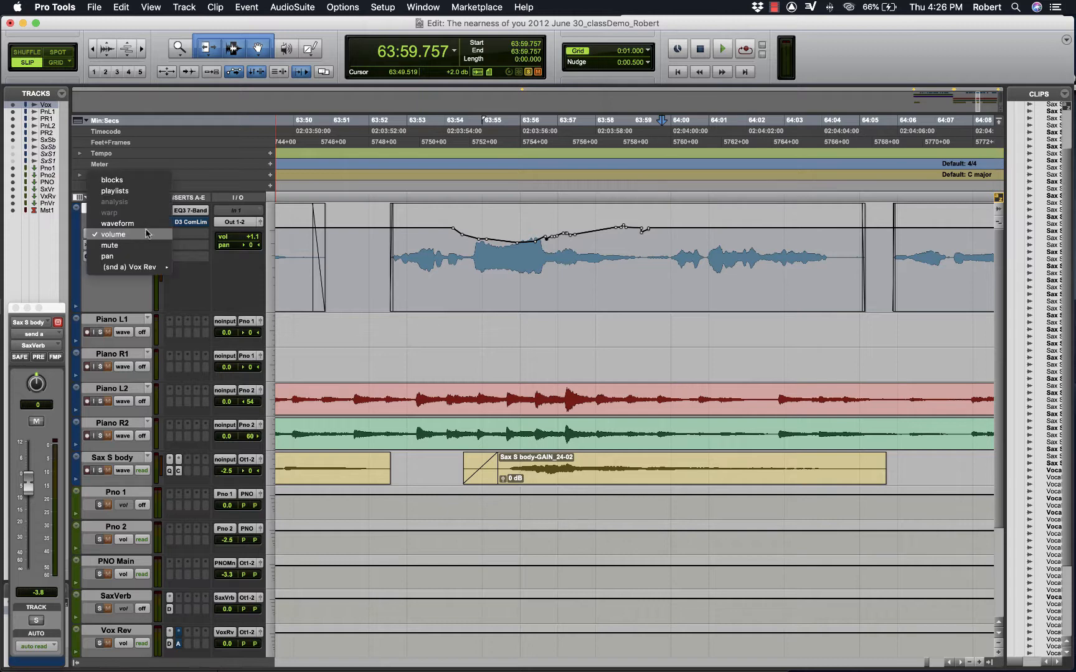
left_click(121, 224)
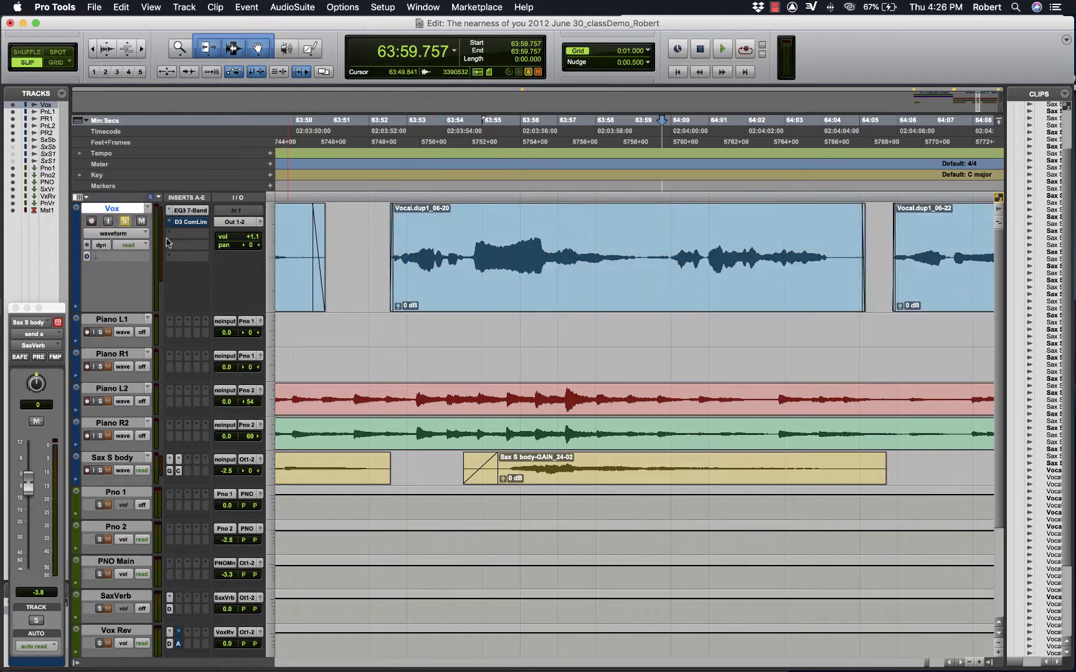
left_click(132, 237)
left_click(134, 245)
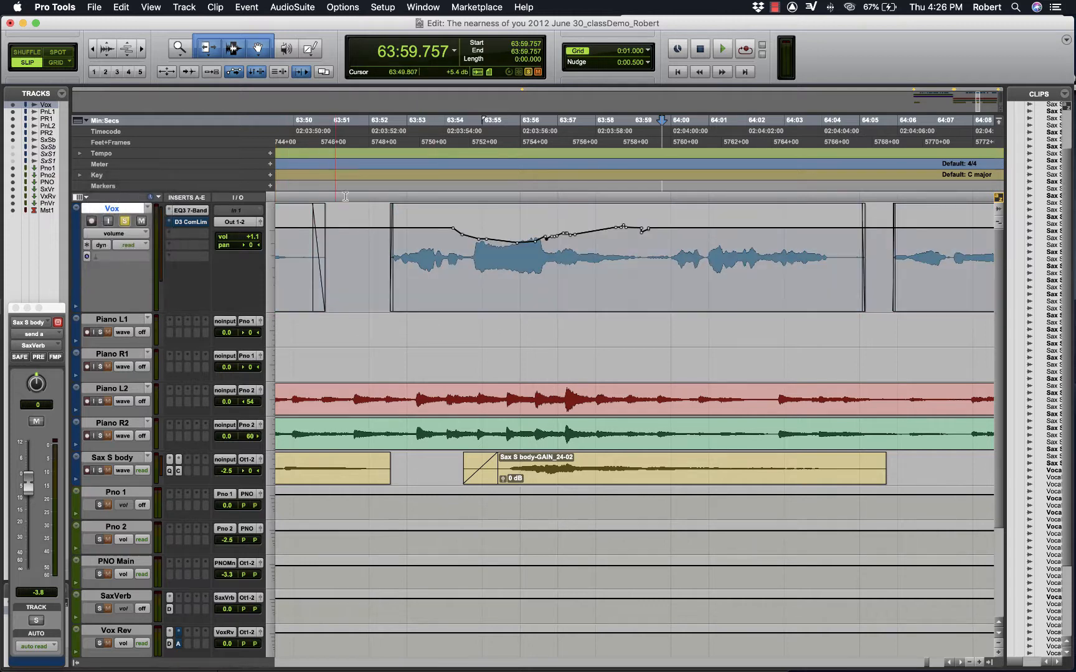
- Play back the vocal with its volume automation active, repeating the loud phrase from 63:52.387
left_click(383, 168)
key("space")
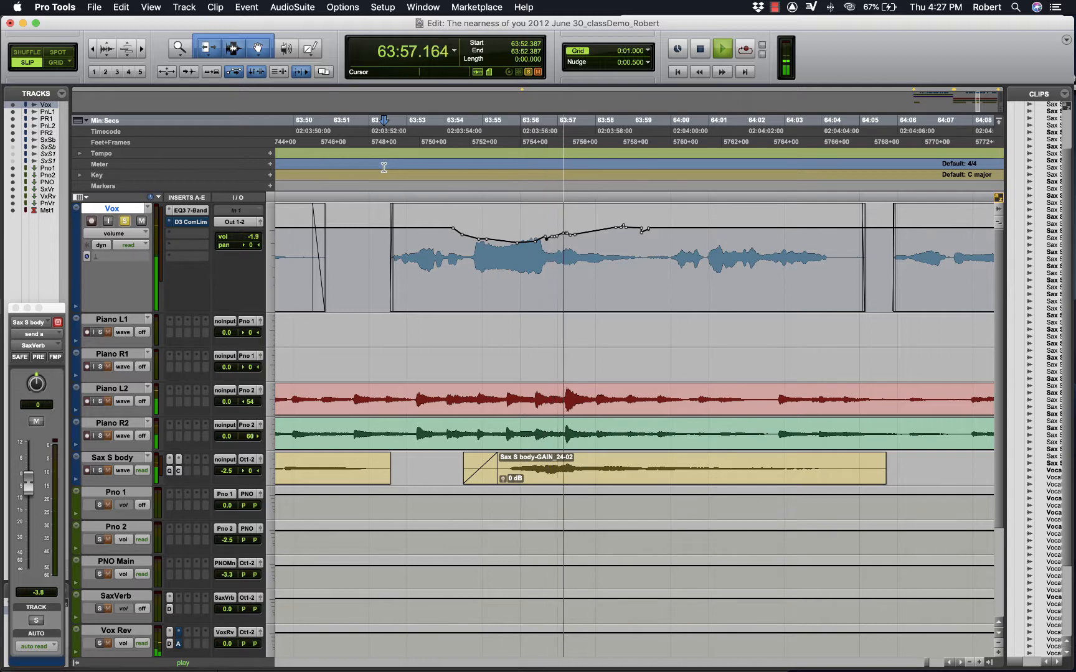
key("space")
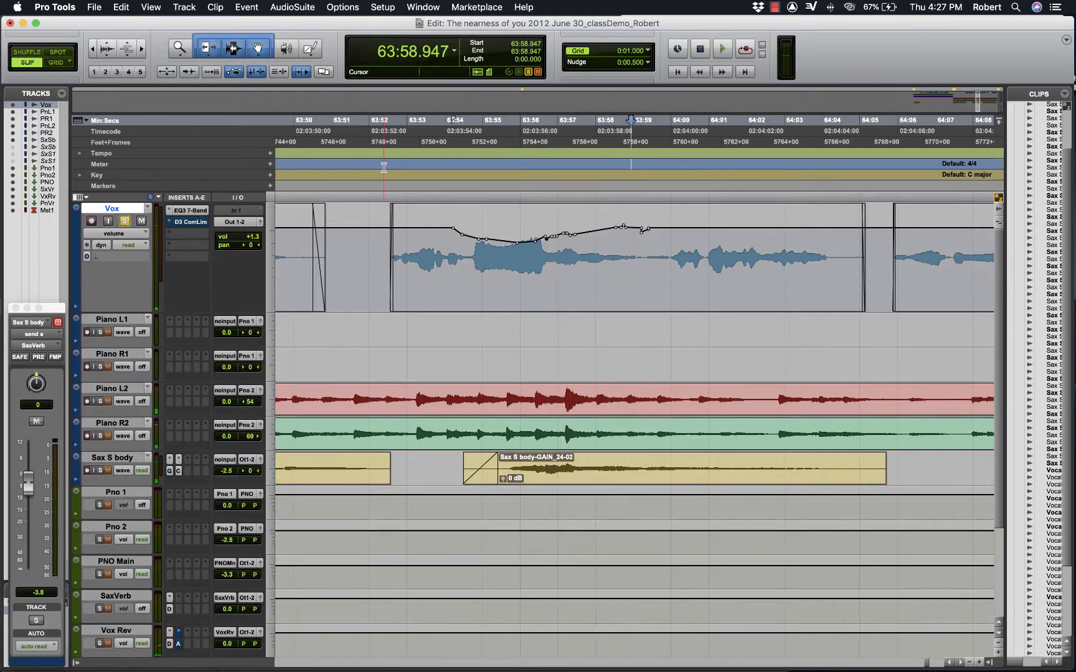
key("space")
key("space")
left_click(384, 167)
key("space")
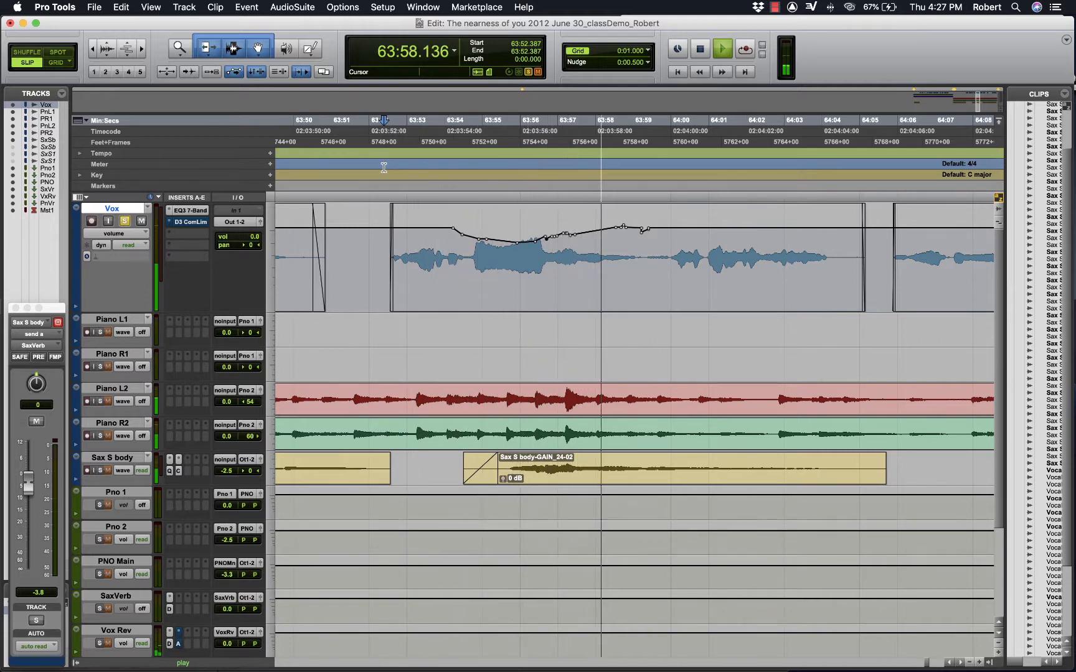
key("space")
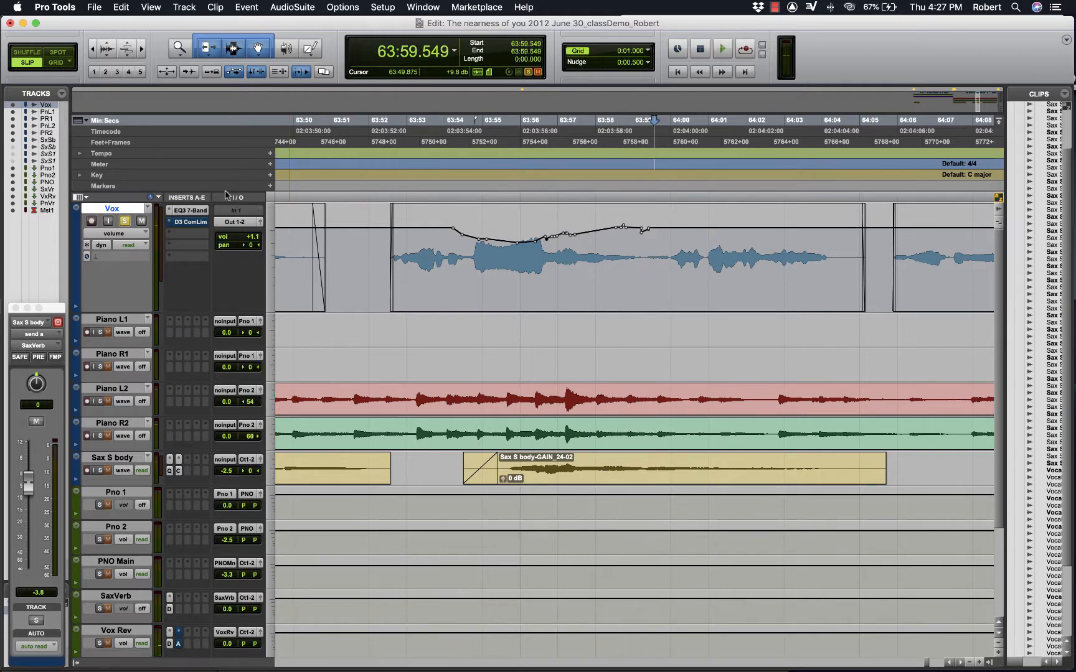
- Turn the Vox track's automation off and play back the phrase from 63:52.608 and from 63:53.321 for comparison
left_click(128, 245)
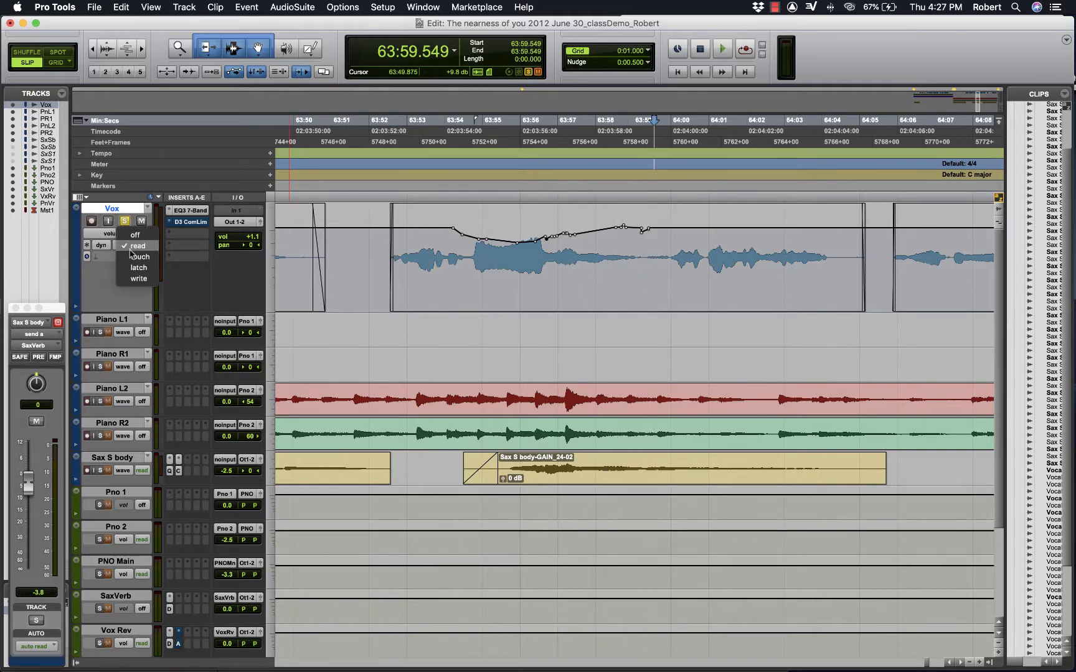
left_click(139, 240)
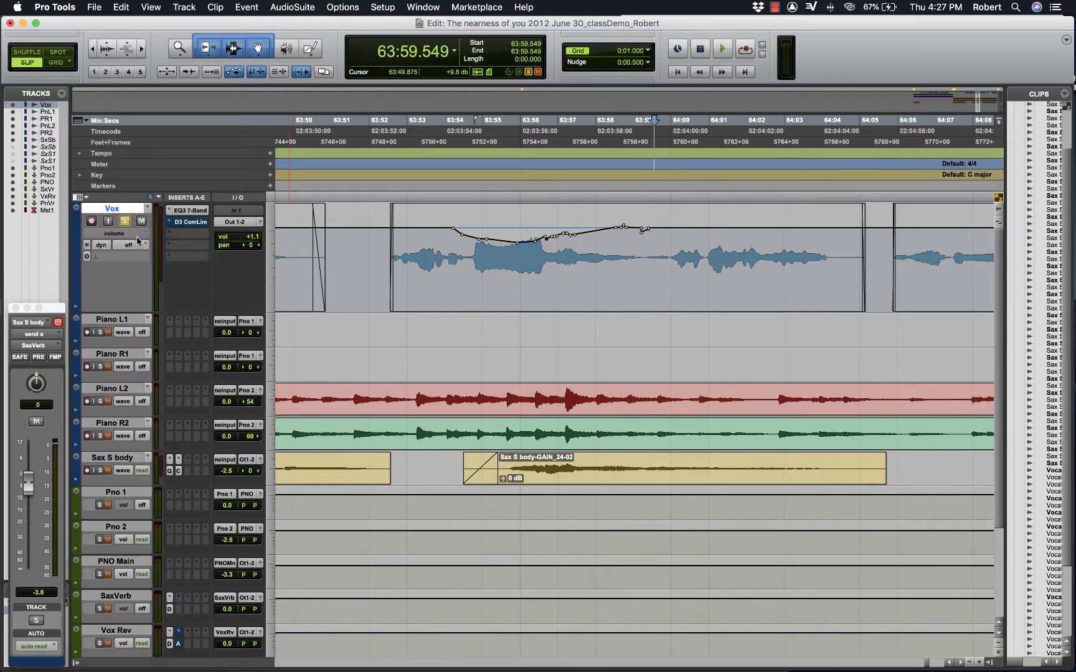
left_click(392, 190)
key("space")
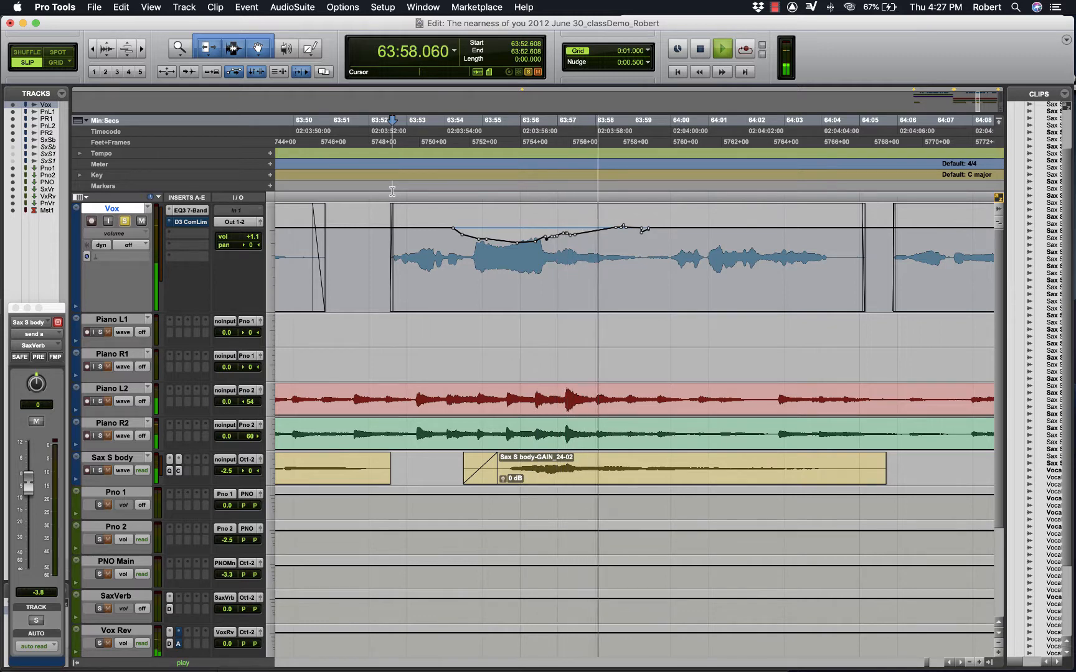
key("space")
left_click(419, 193)
key("space")
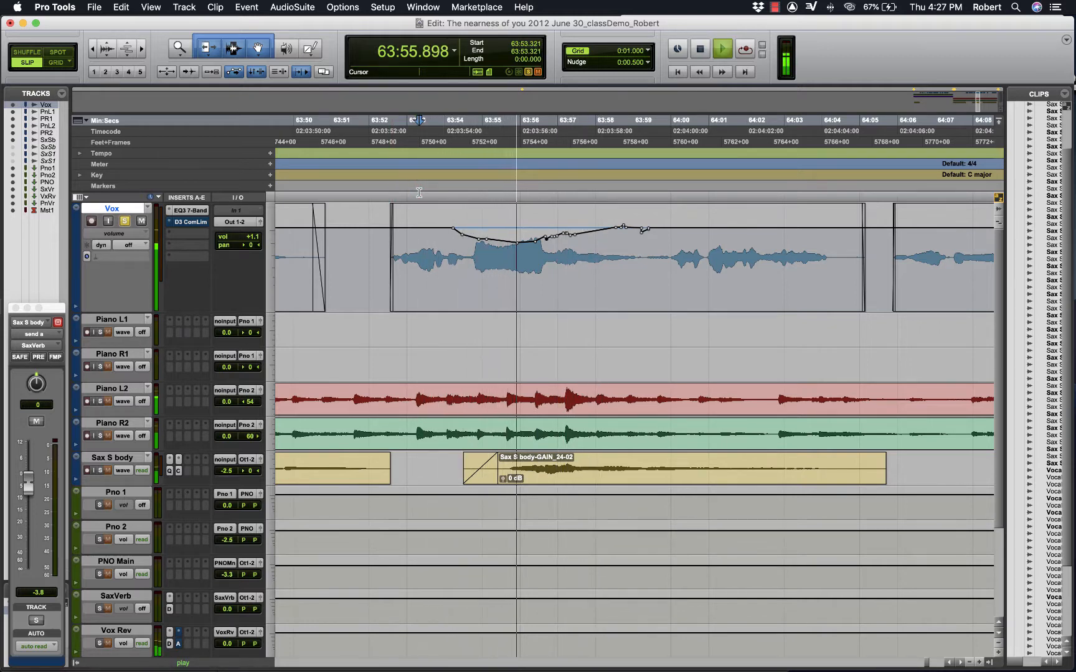
key("space")
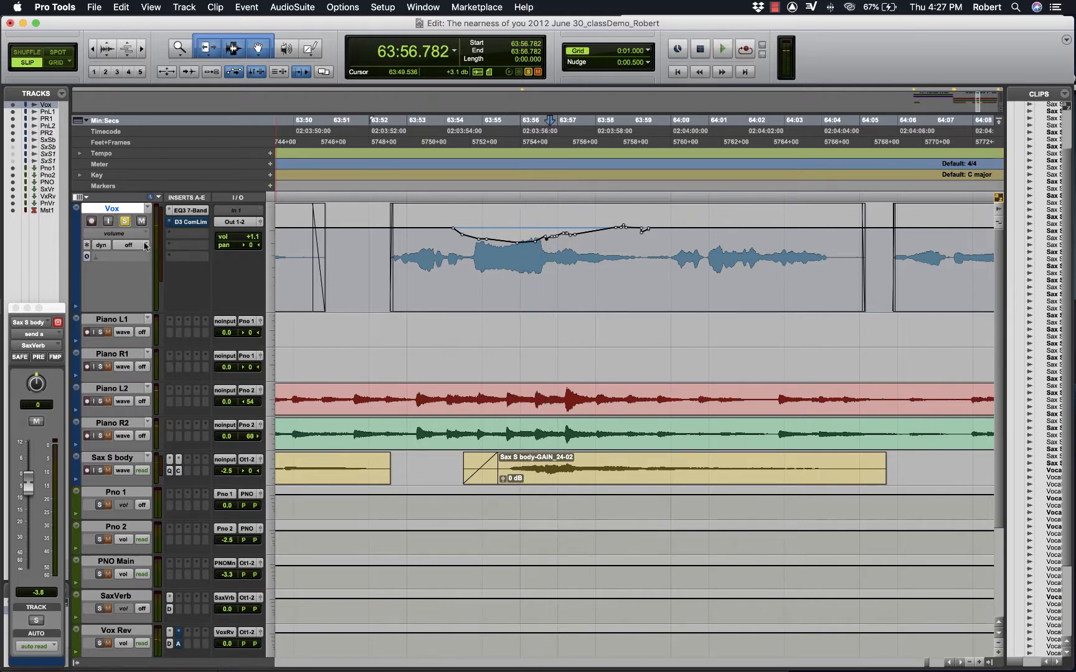
- Set the Vox track's automation mode back to read
left_click(145, 245)
left_click(134, 256)
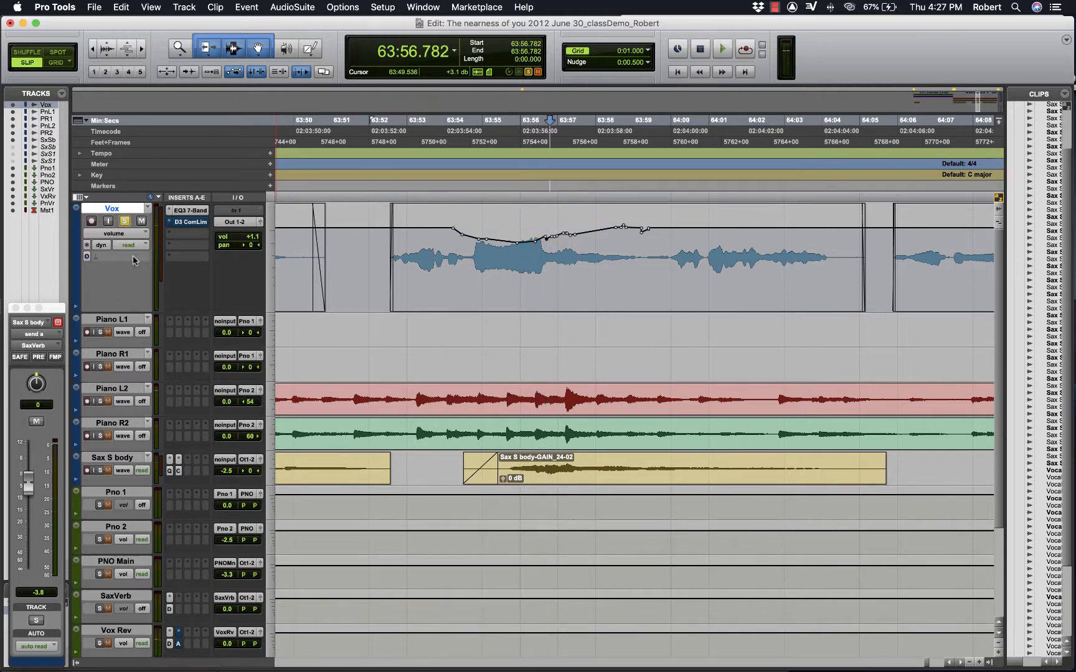
- Play back the vocal phrase from 63:53.983 with the Vox volume automation active
key("space")
key("space")
left_click(444, 167)
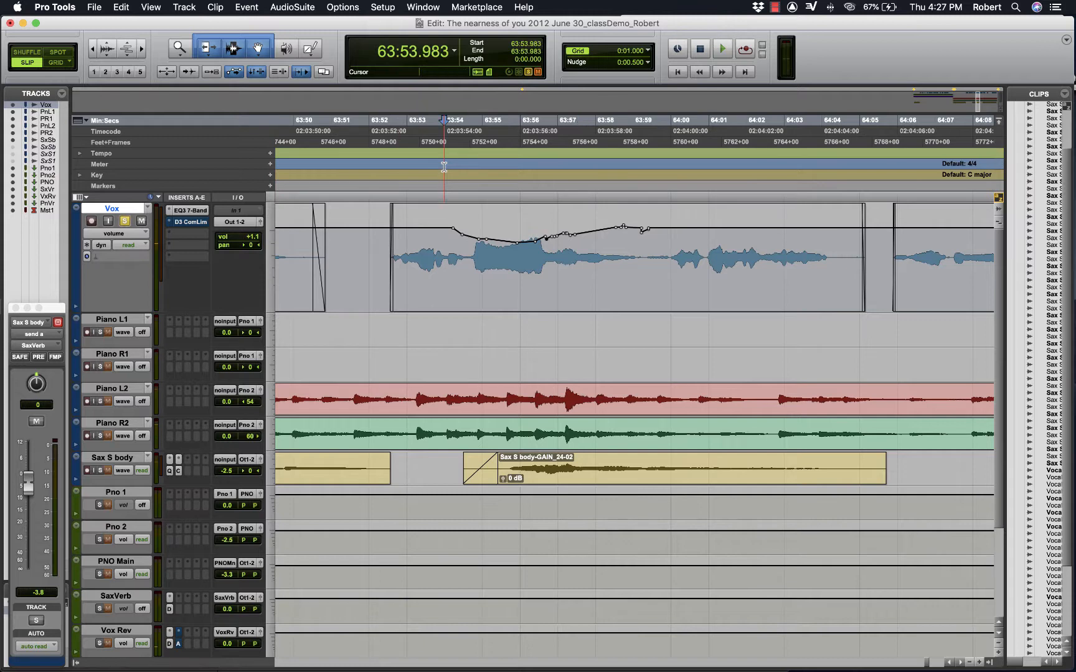
key("space")
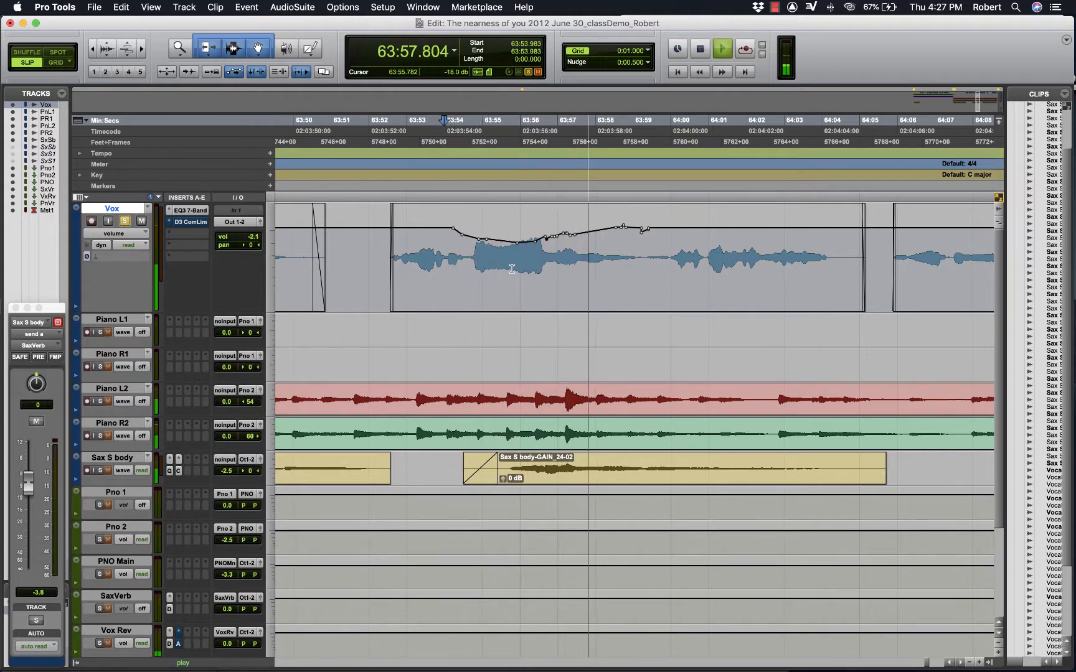
key("space")
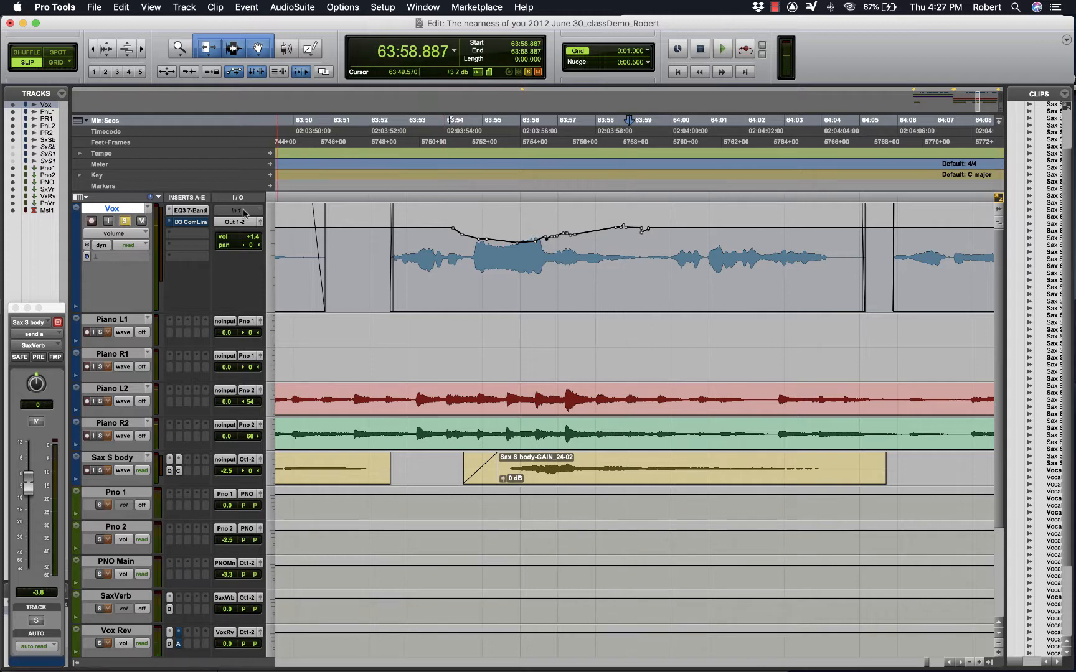
- View the Vox track as waveform clips over a wider time range, and return it to the volume view
left_click(138, 237)
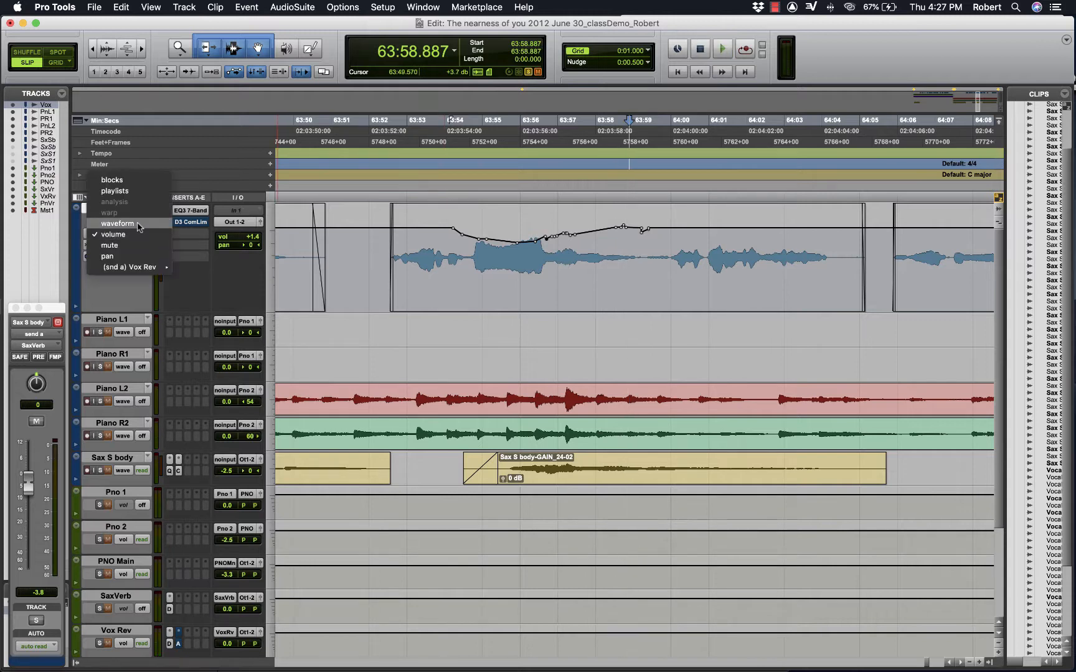
left_click(139, 225)
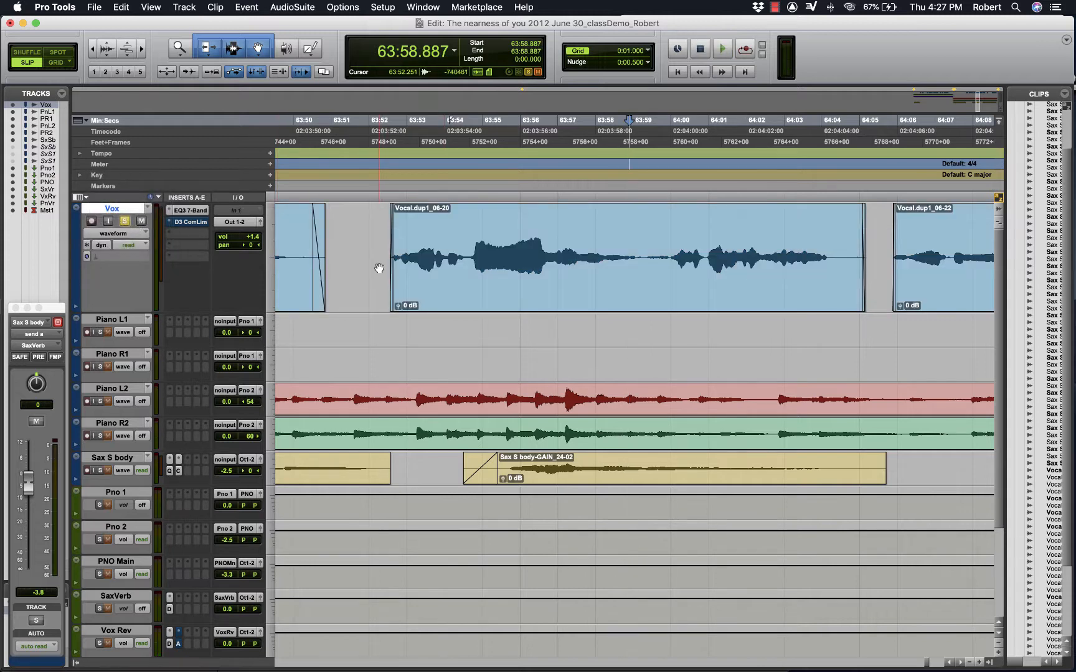
key("super+bracketleft")
key("super+bracketleft")
key("super+bracketright")
key("super+bracketright")
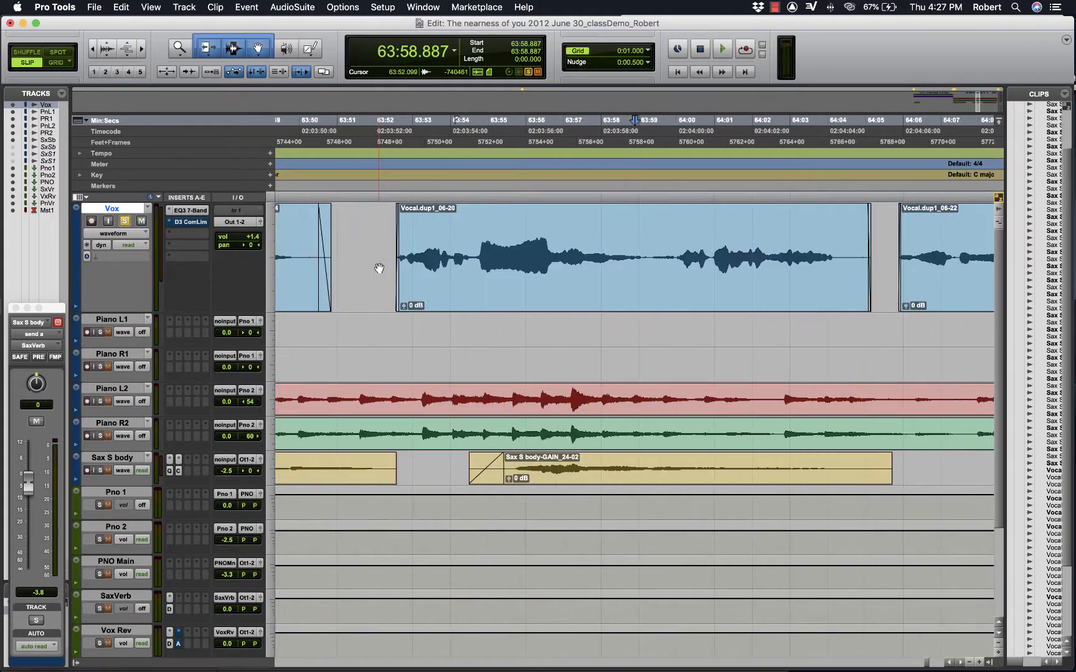
key("super+bracketleft")
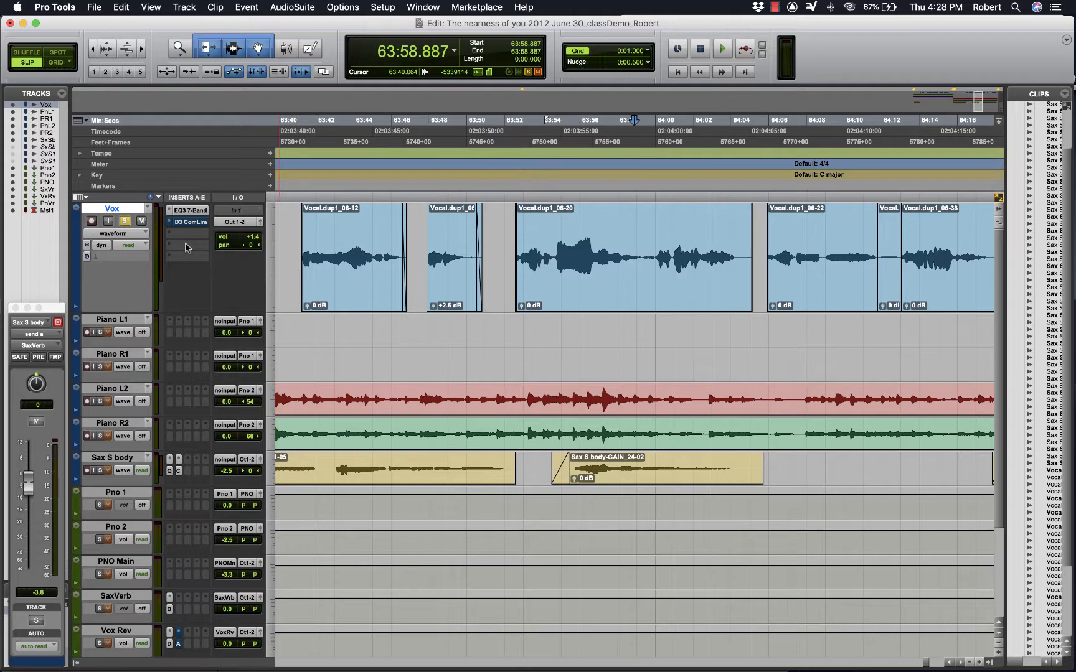
left_click(118, 234)
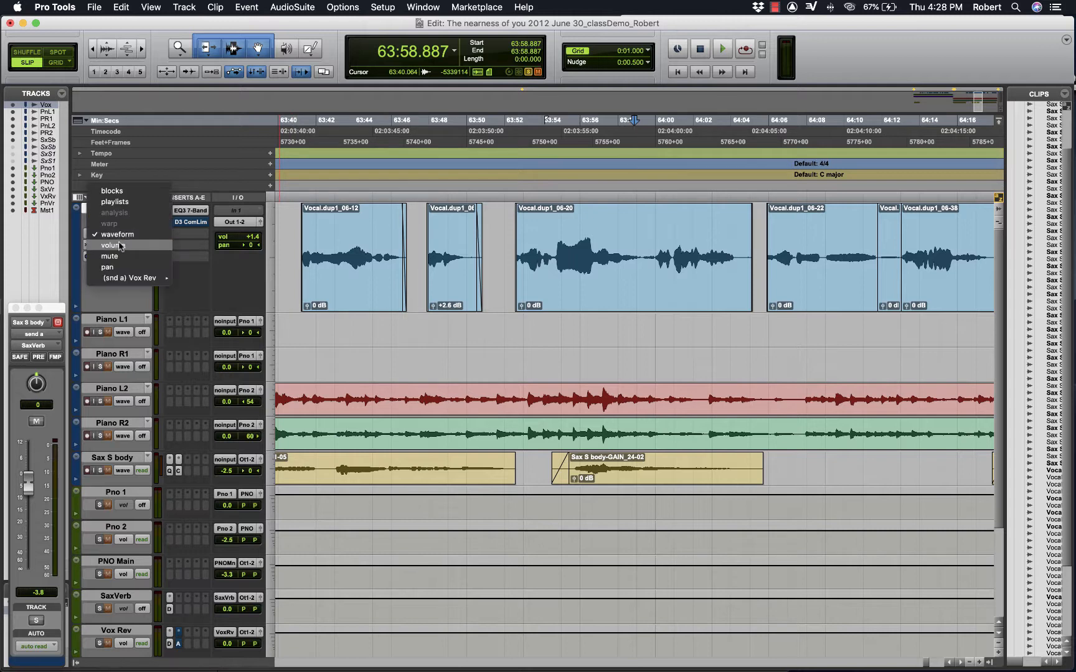
left_click(114, 246)
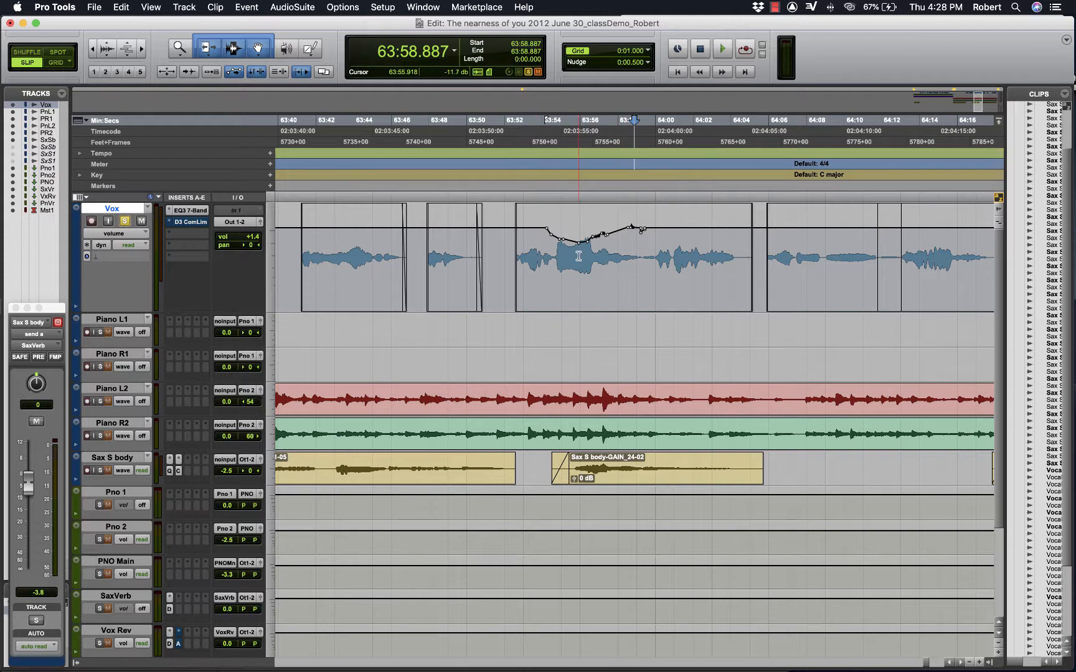
- Try to draw a falling volume curve with the Pencil tool over the loud phrase on the Vox track, and undo it
left_click(309, 50)
left_click_drag(559, 240, 654, 264)
key("super+z")
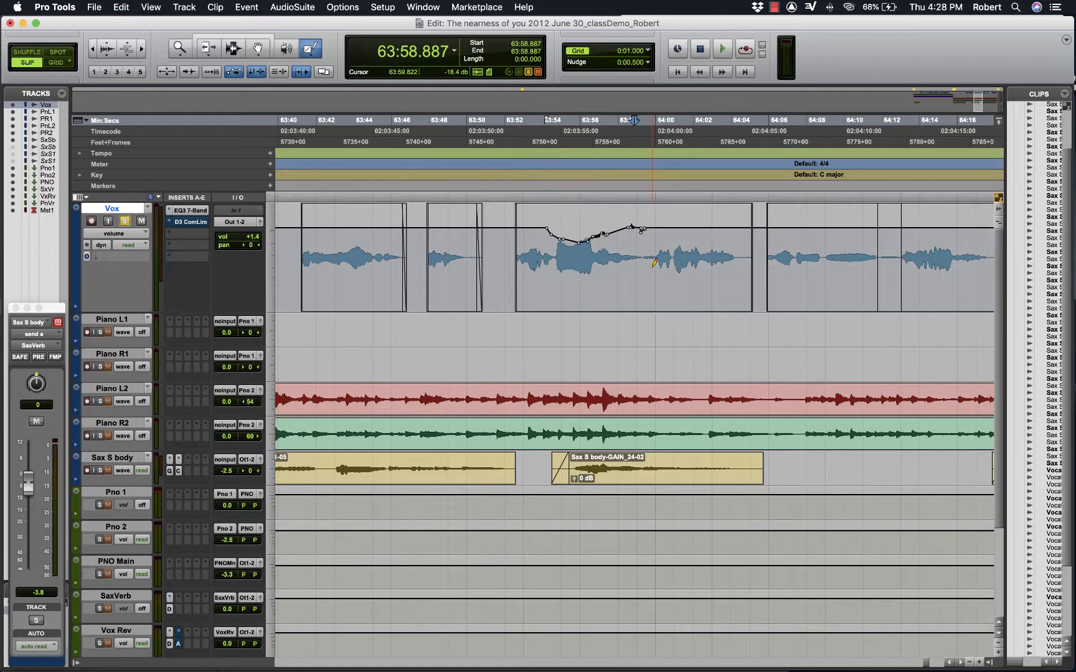
- Compare the Vox track's waveform view with its volume view, ending on volume
left_click(119, 234)
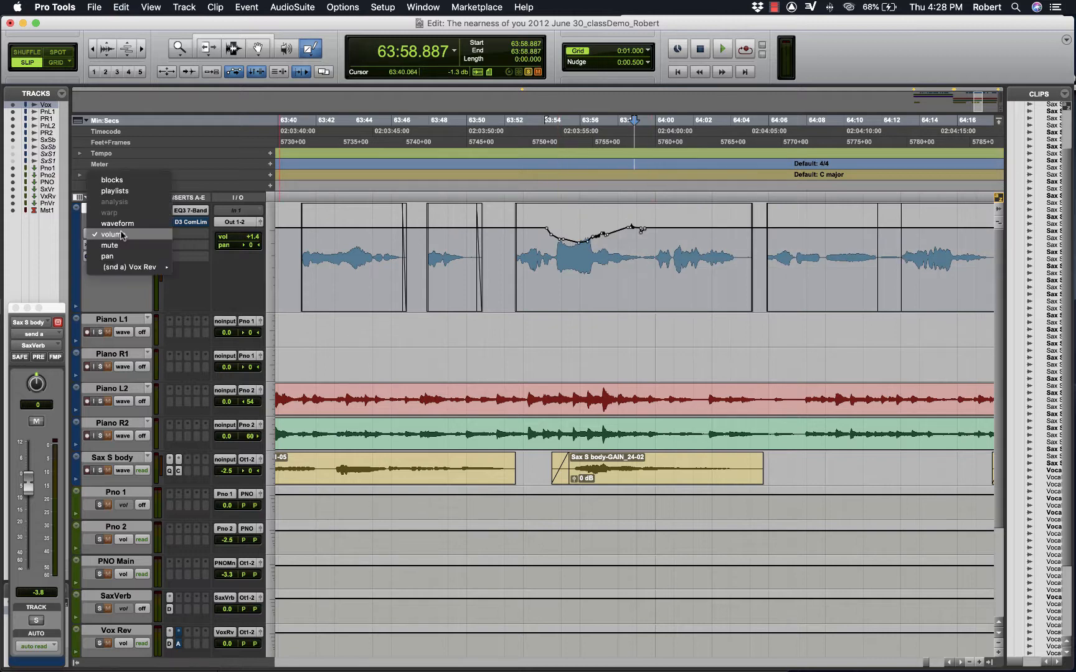
left_click(103, 188)
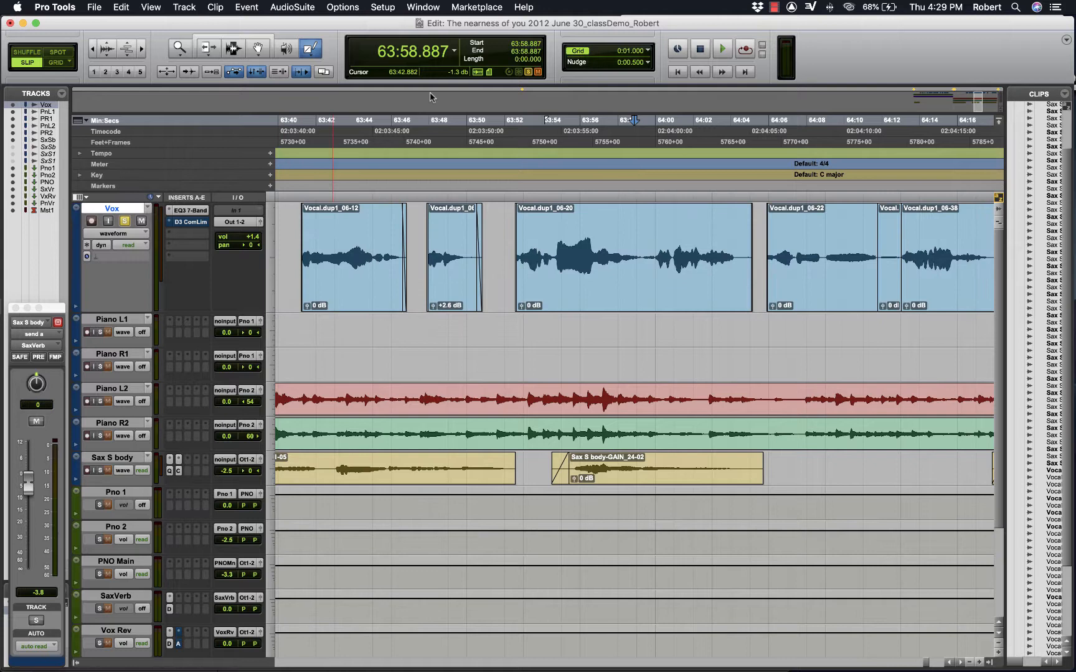
left_click(114, 234)
left_click(106, 231)
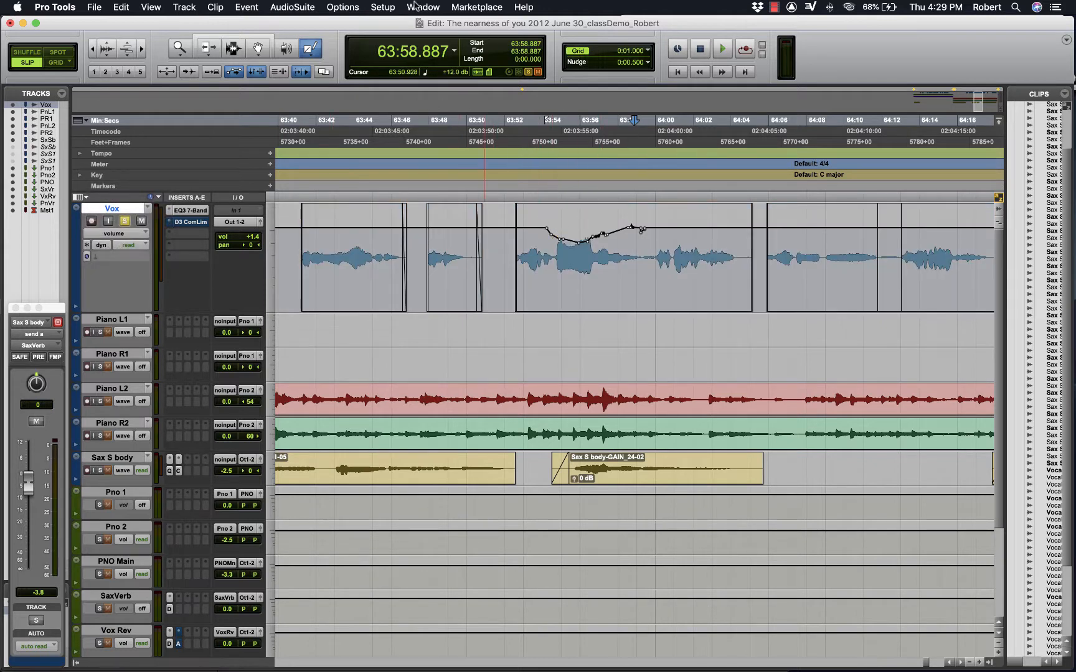
- Bring up the Mix window and play back the vocal from 63:52.285 to watch the Vox fader
key("super+equal")
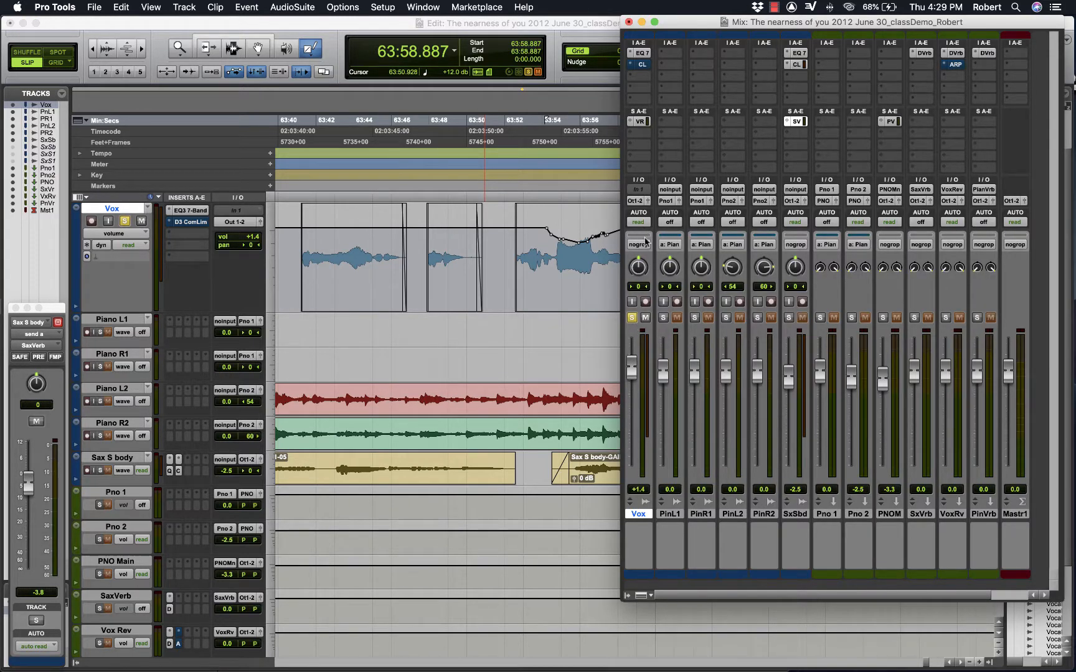
left_click(510, 145)
key("space")
key("super+equal")
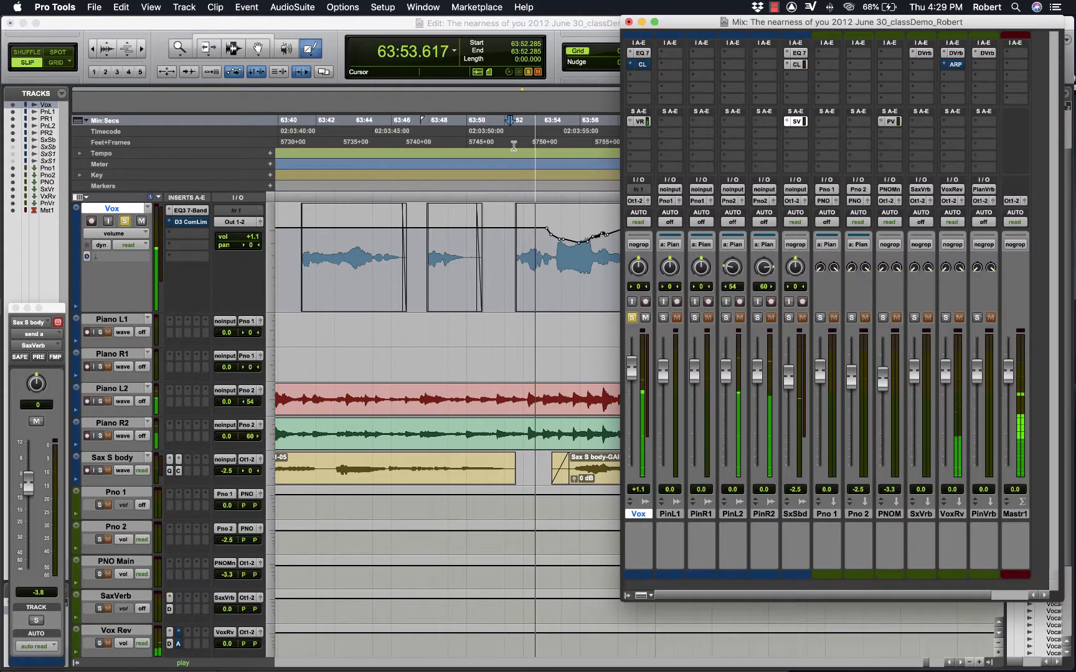
key("space")
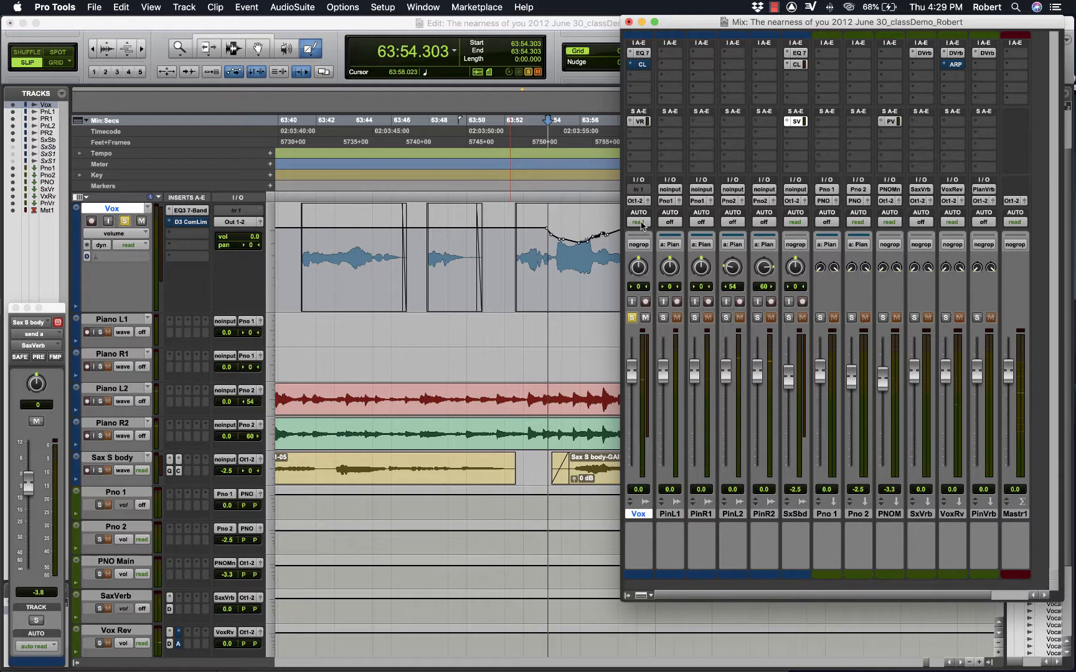
- Set the Vox channel's automation mode to touch, with the playback start at 63:52.353 and the Mix window beside the track
left_click(641, 222)
left_click(648, 234)
left_click(511, 164)
key("super+equal")
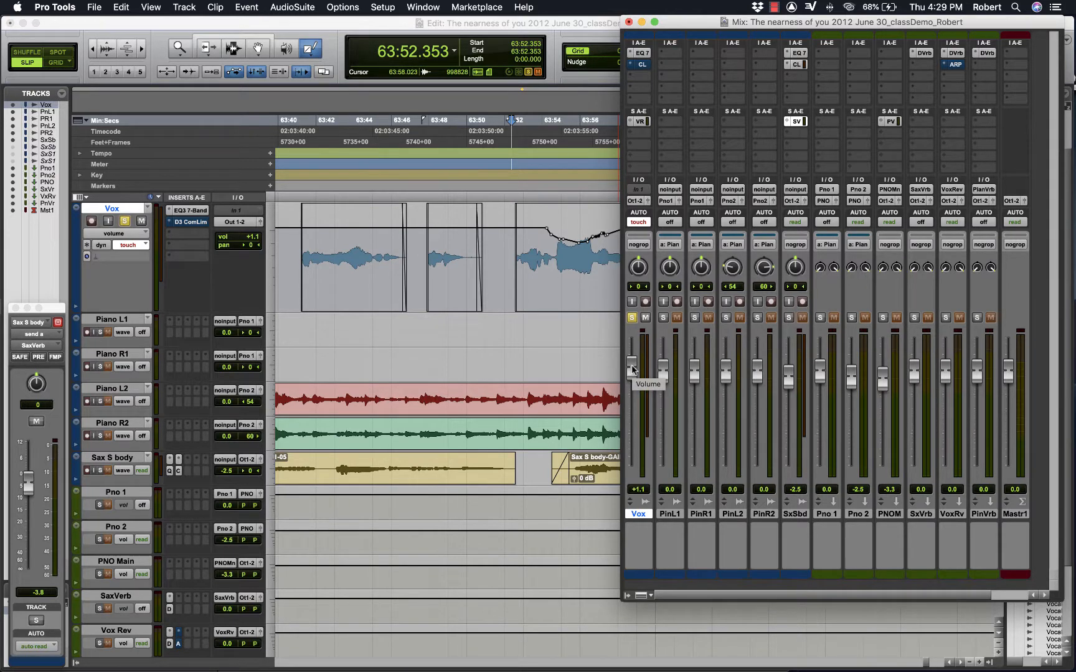
left_click_drag(691, 28, 702, 24)
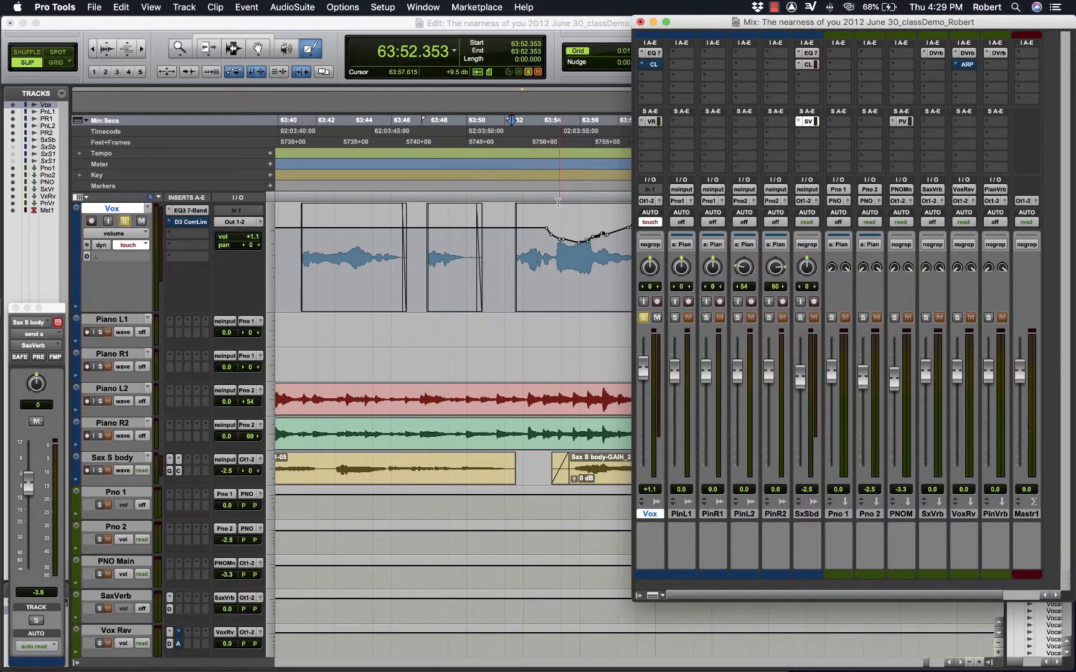
- Try recording a volume dip over the loud phrase by riding the Vox fader in touch mode, and undo the pass
key("space")
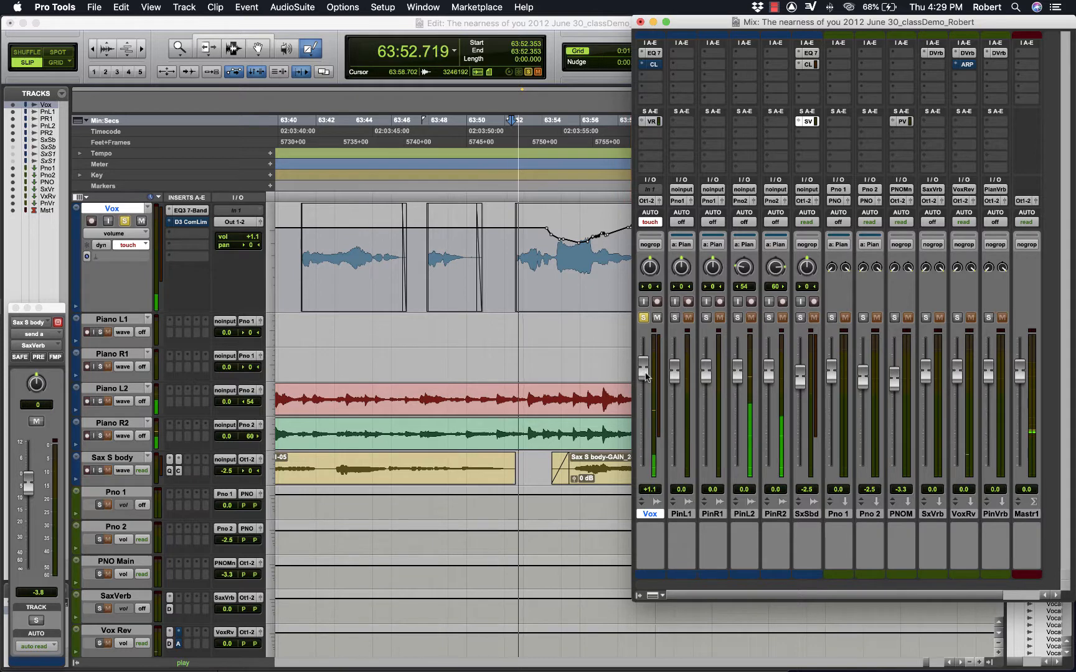
mouse_move(645, 373)
left_mouse_down()
mouse_move(645, 406)
mouse_move(655, 372)
left_mouse_up()
key("space")
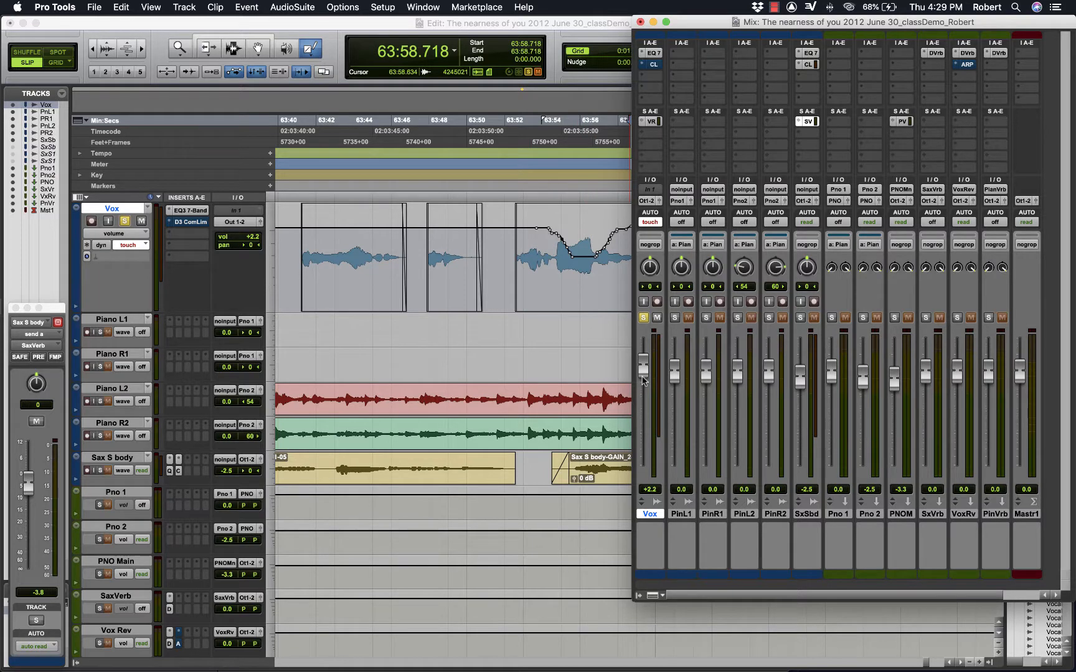
left_click_drag(643, 381, 644, 380)
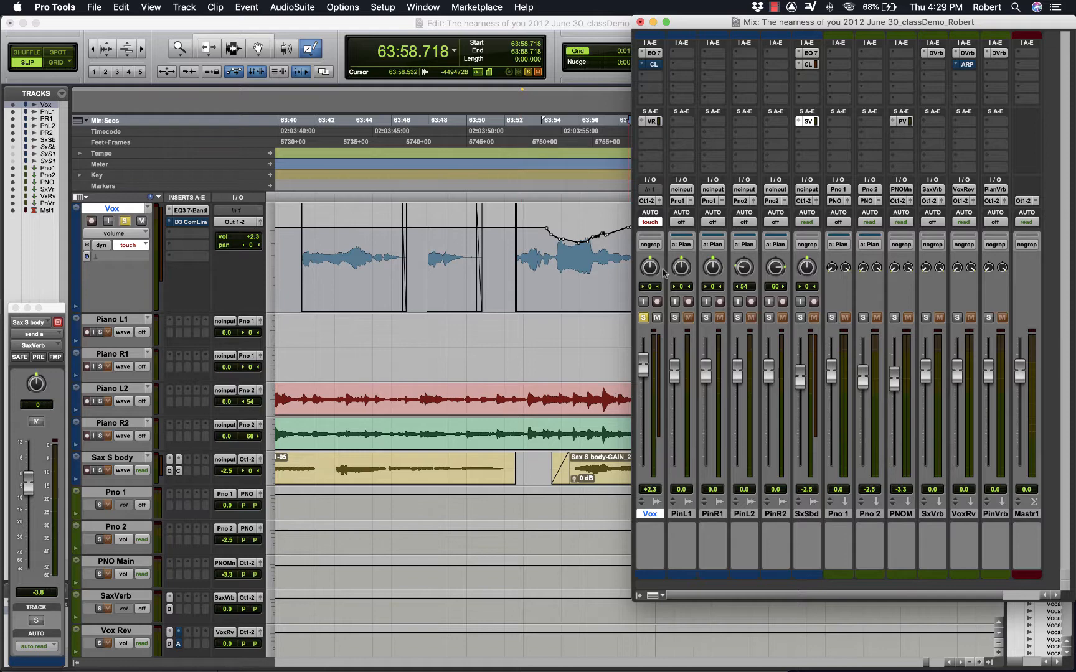
- Set the Vox channel's automation mode to latch and the playback start to 63:52.387, keeping the Mix window in view
left_click(657, 224)
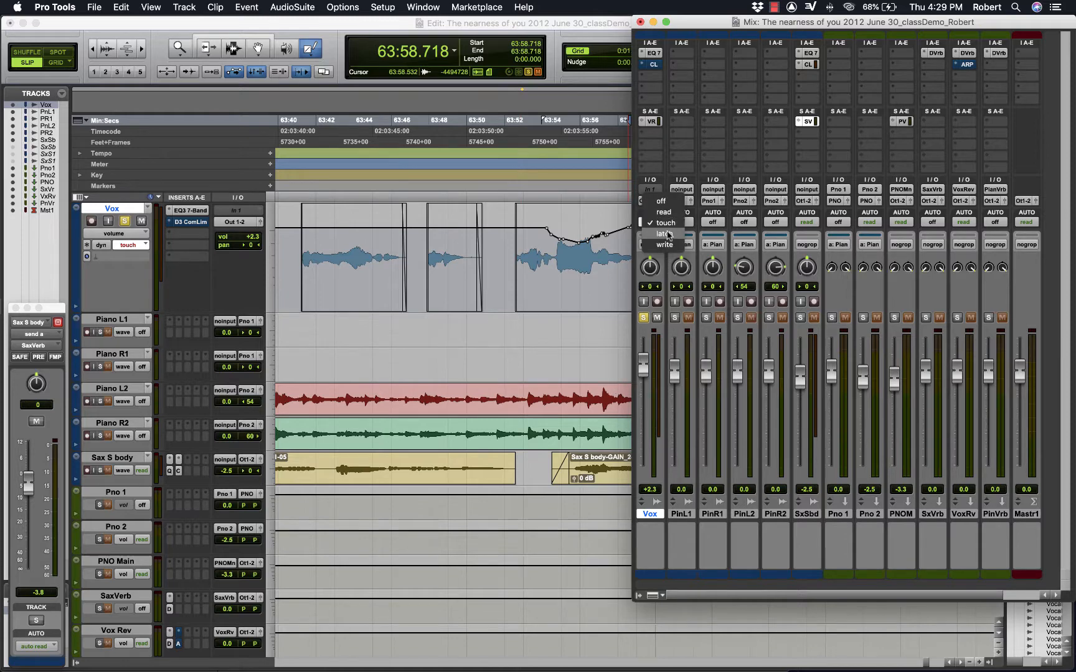
left_click(660, 236)
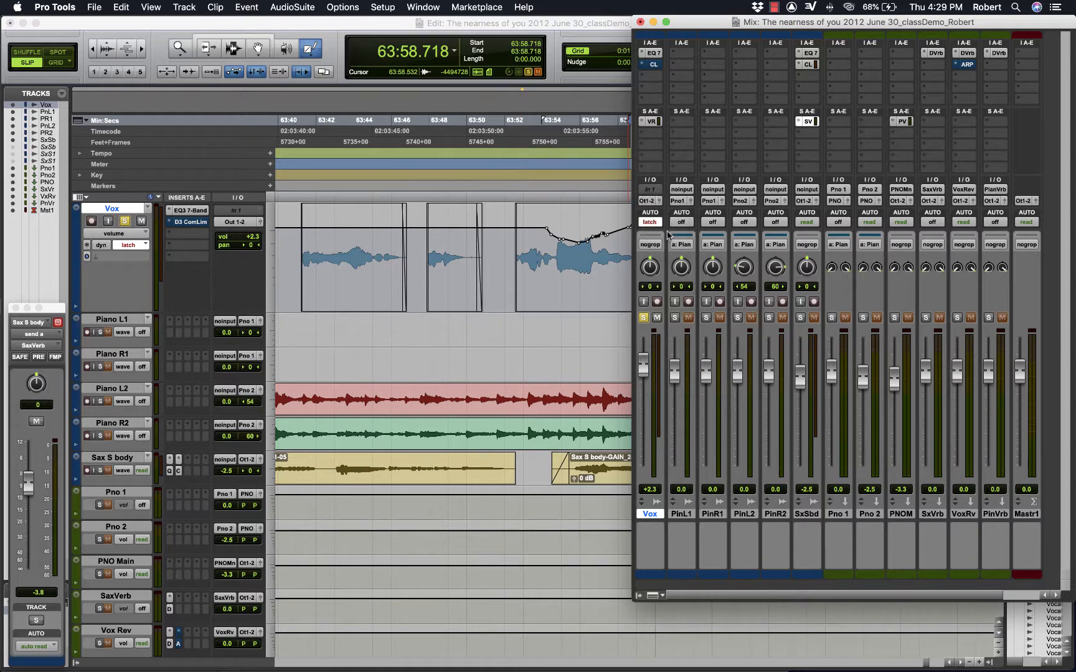
left_click(511, 154)
key("super+equal")
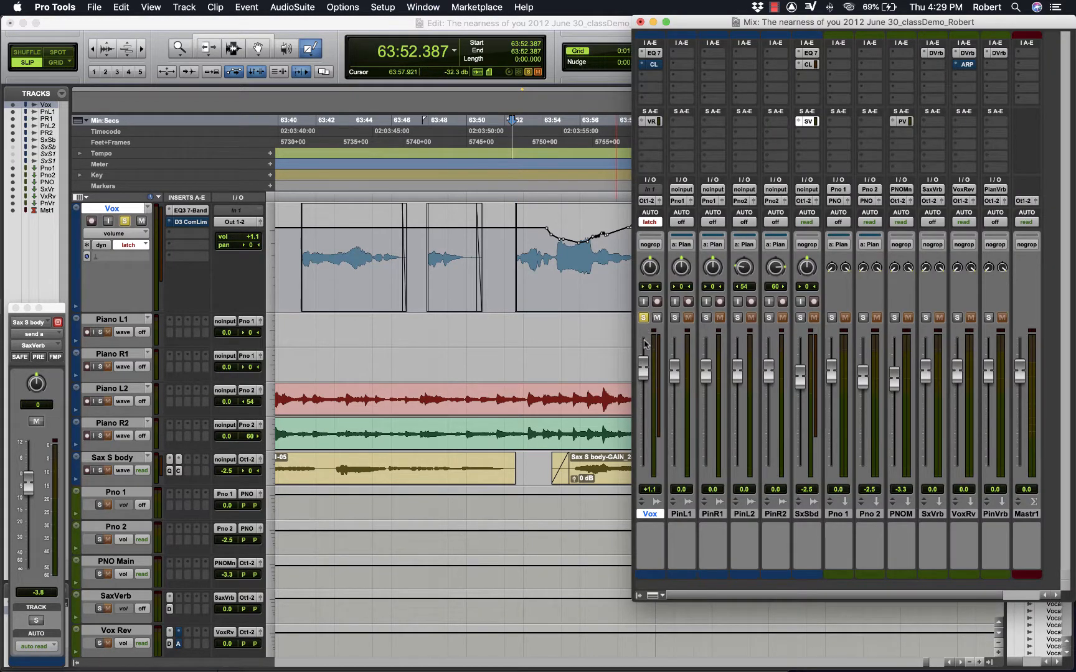
- Try recording a Vox fader dip in latch mode over the loud phrase, and undo the pass
key("space")
left_click_drag(643, 371, 645, 391)
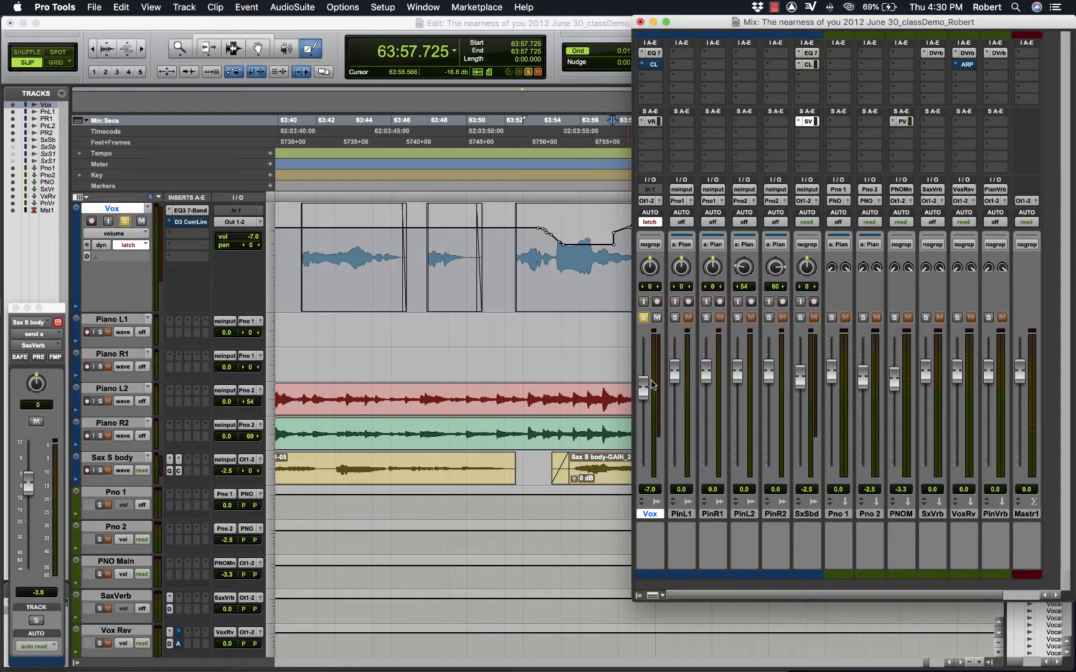
key("super+z")
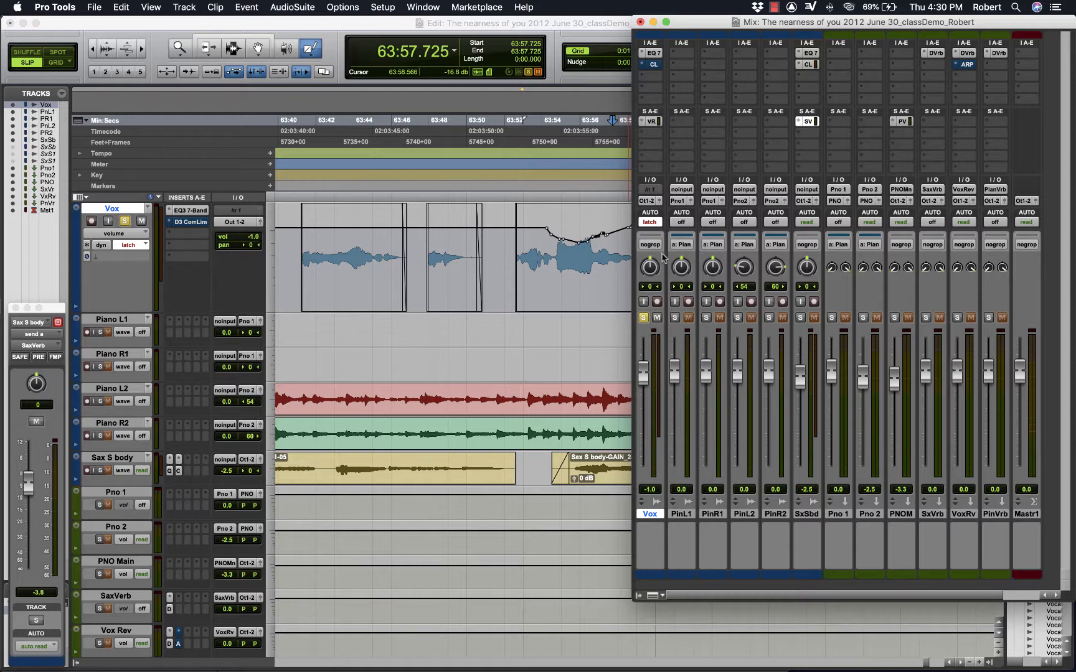
- Return the Vox channel's automation mode to touch and set the playback start to 63:53.236 with the Mix window shown
left_click(651, 222)
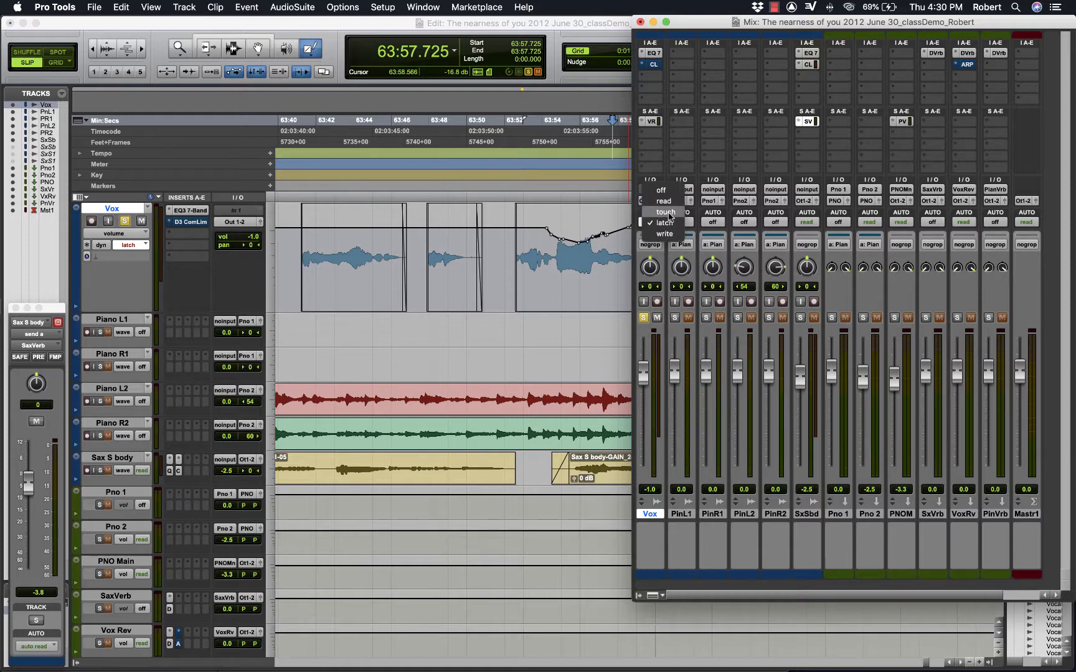
left_click(665, 212)
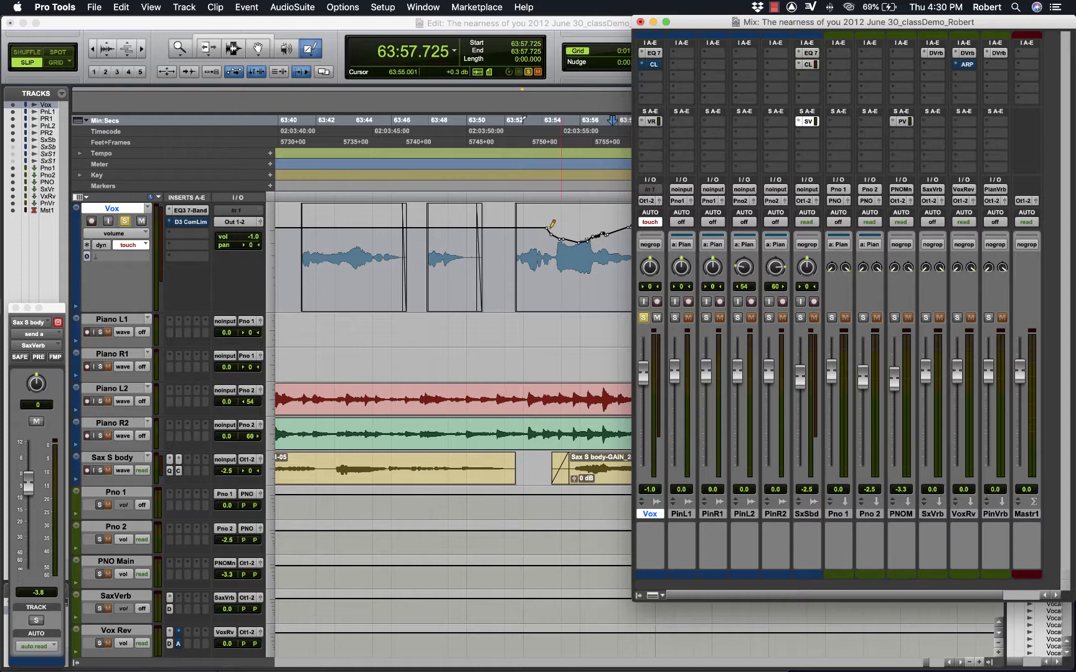
left_click(540, 130)
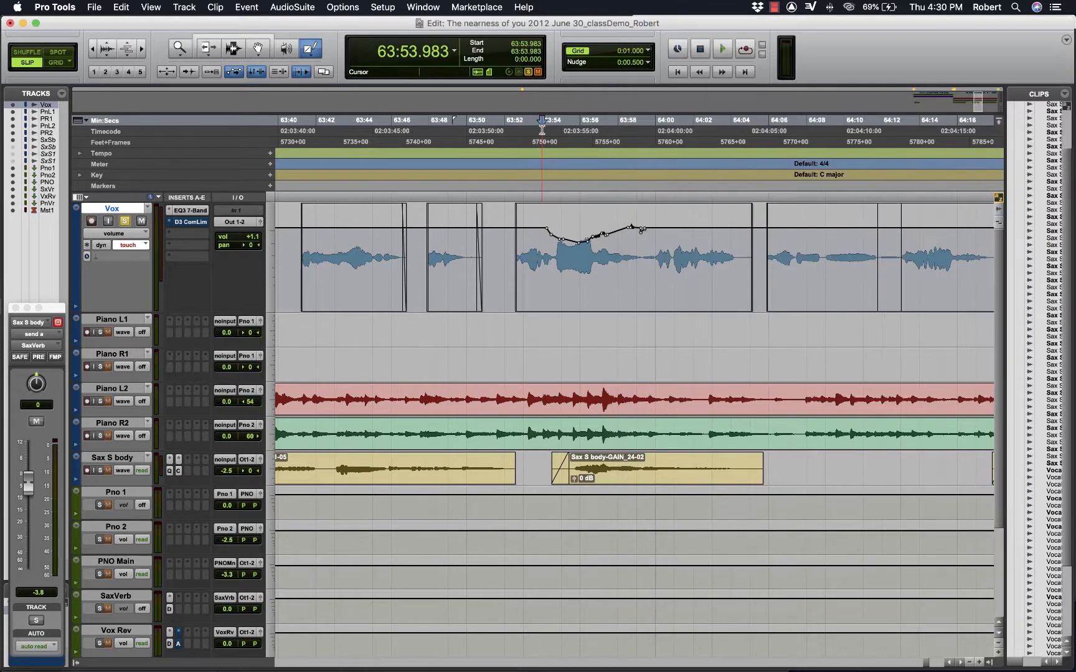
left_click(528, 129)
key("super+equal")
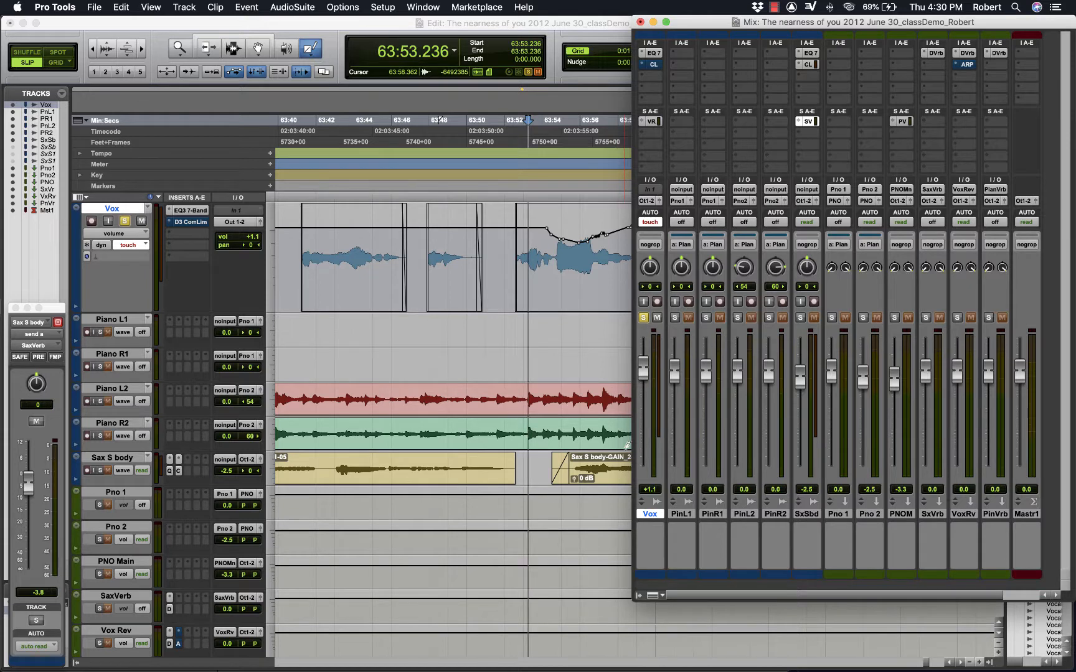
- Record a volume dip over the loud phrase from 63:53.236 by pulling the Vox fader down and releasing it during playback
key("space")
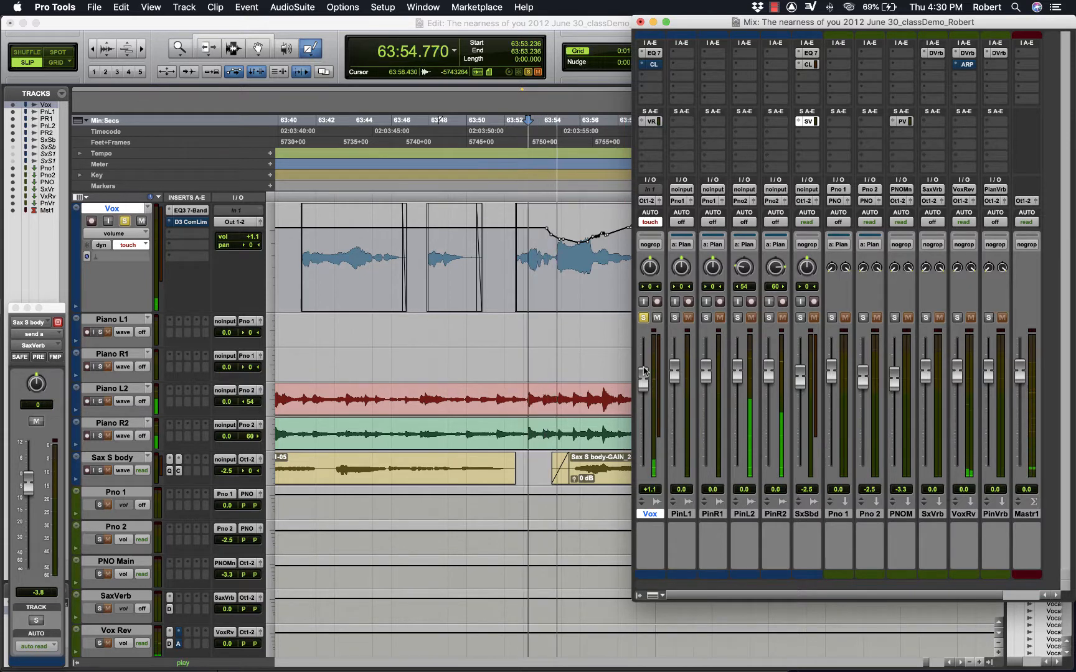
left_click_drag(643, 368, 645, 392)
key("space")
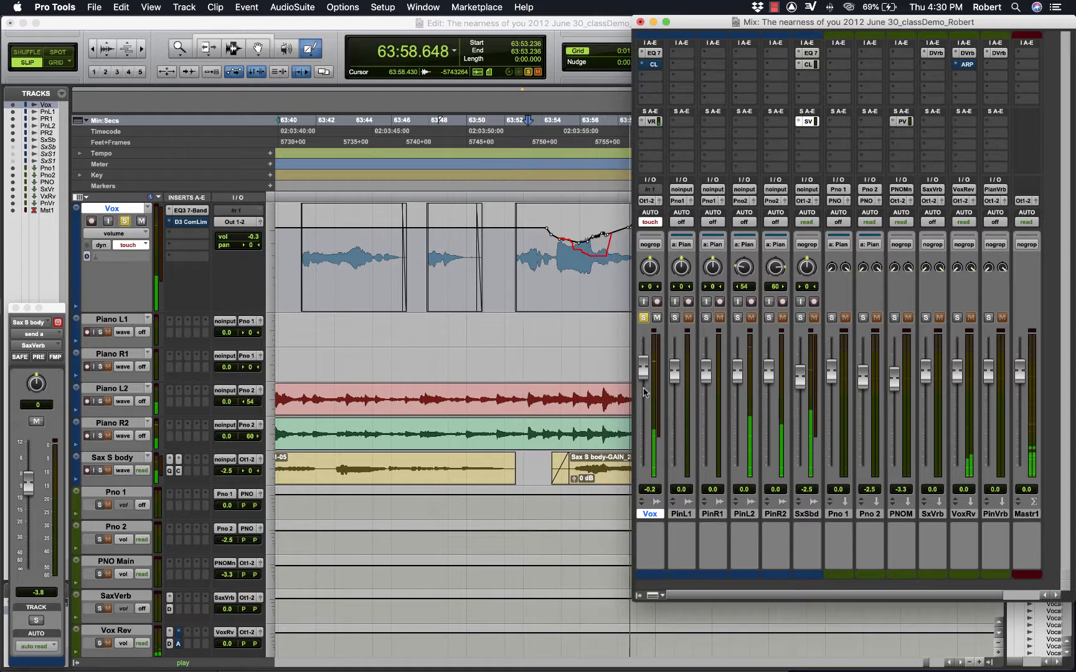